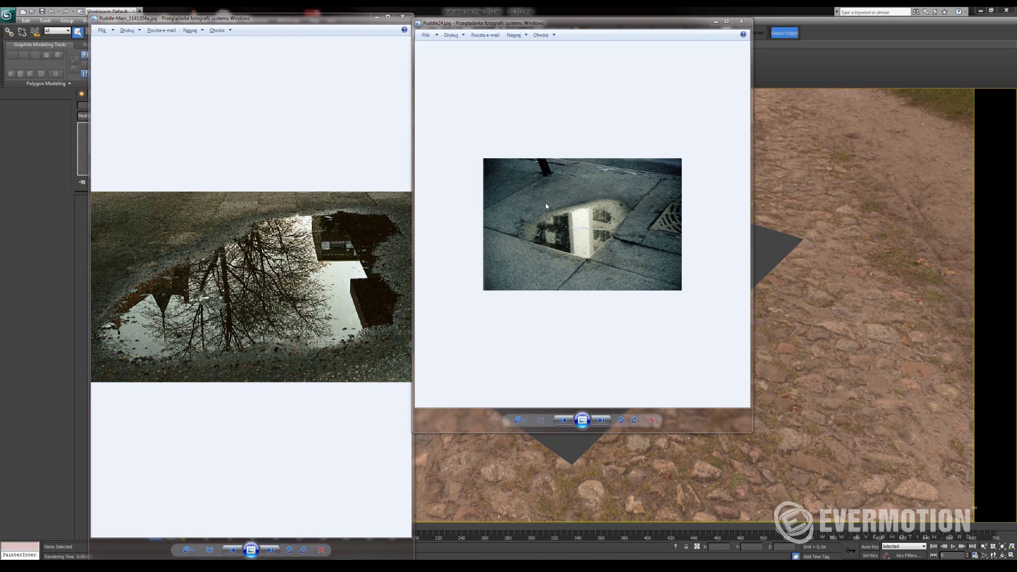
Zoom in and pan across the Puddle24 reference photo to study it.
click(569, 228)
scroll(570, 229, up, 3)
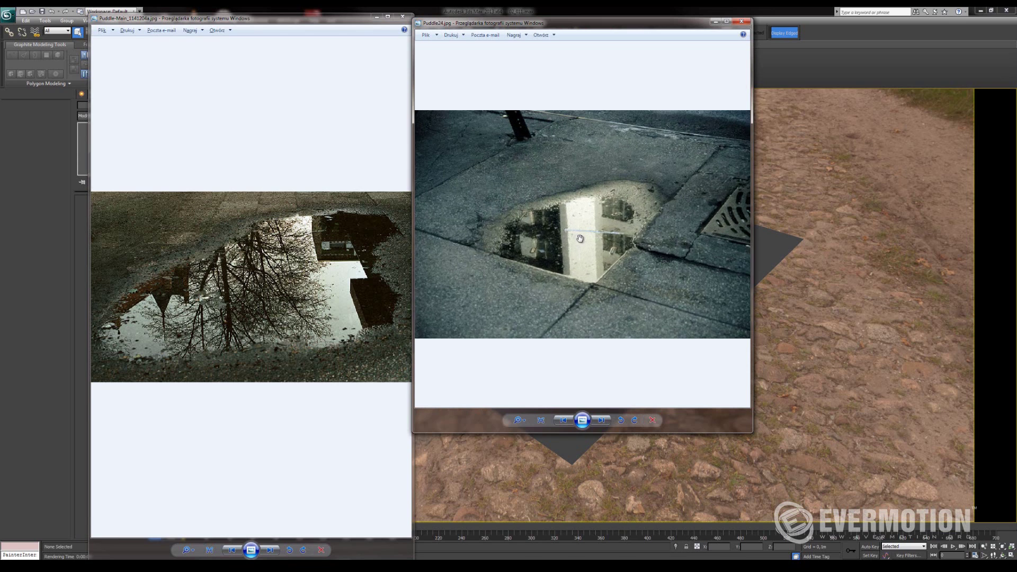
scroll(580, 237, up, 1)
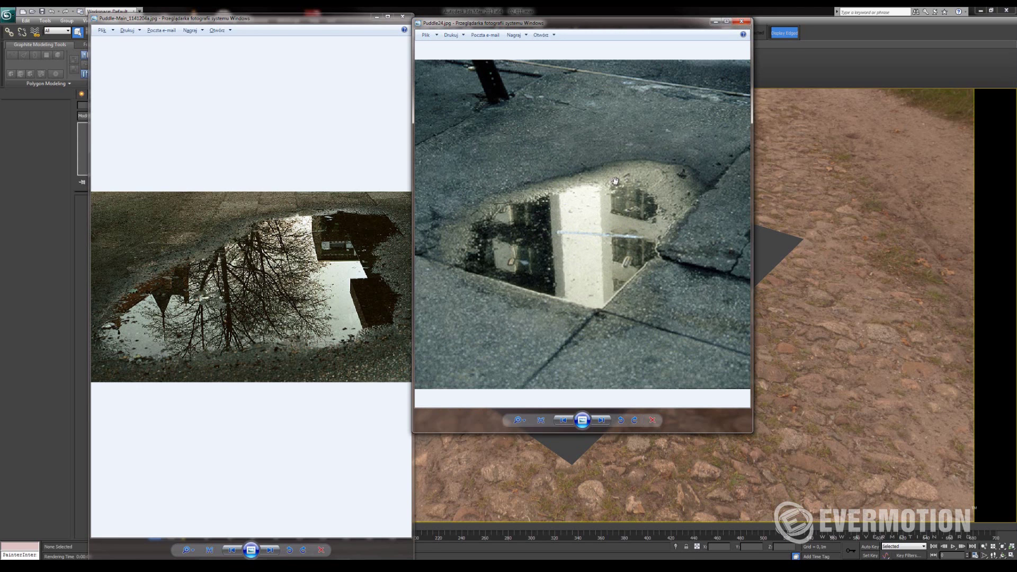
drag(534, 223, 591, 229)
scroll(596, 229, down, 4)
Enlarge the Puddle-Main photo, then move the Puddle24 window off screen.
click(301, 279)
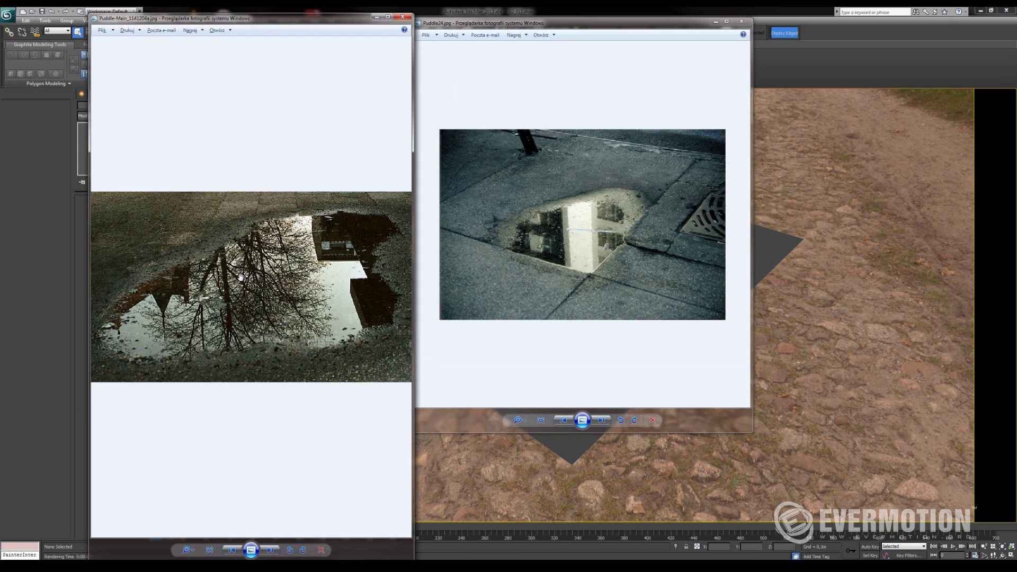
scroll(241, 278, up, 1)
drag(523, 27, 1016, 26)
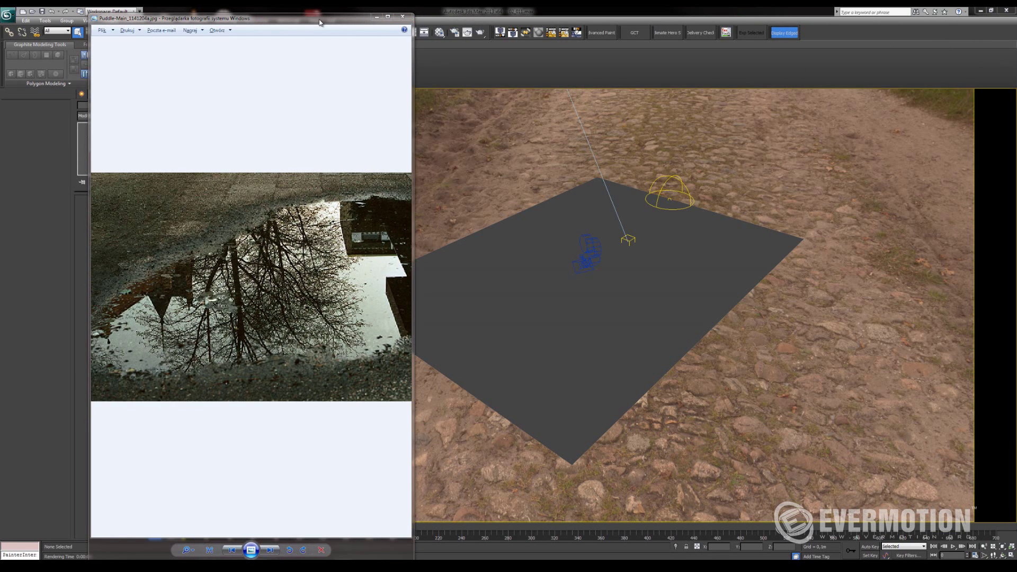
Move the Puddle-Main photo aside and select the ground plane Plane001.
drag(320, 22, 1016, 22)
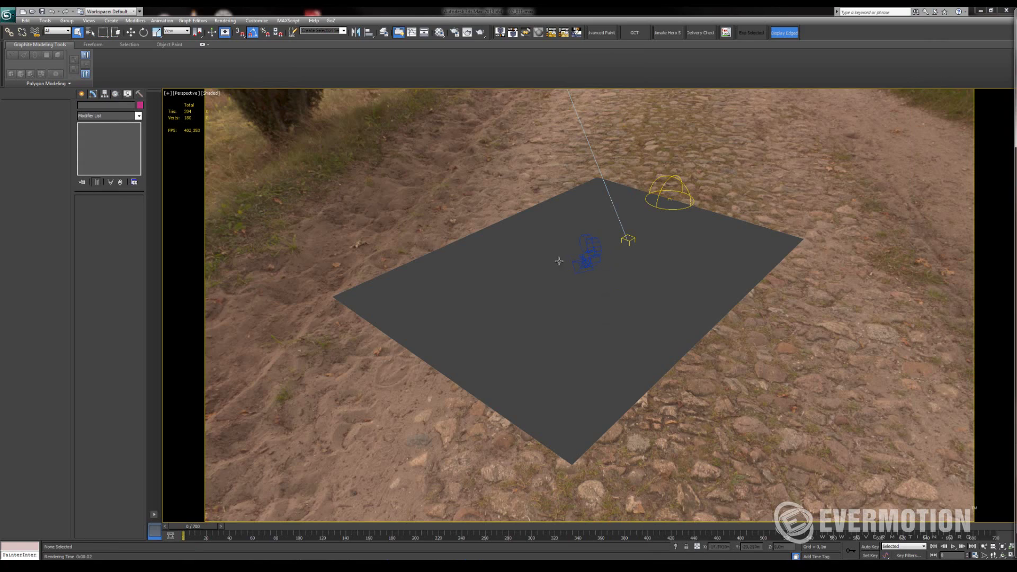
alt+middle_drag(558, 261, 569, 307)
click(569, 305)
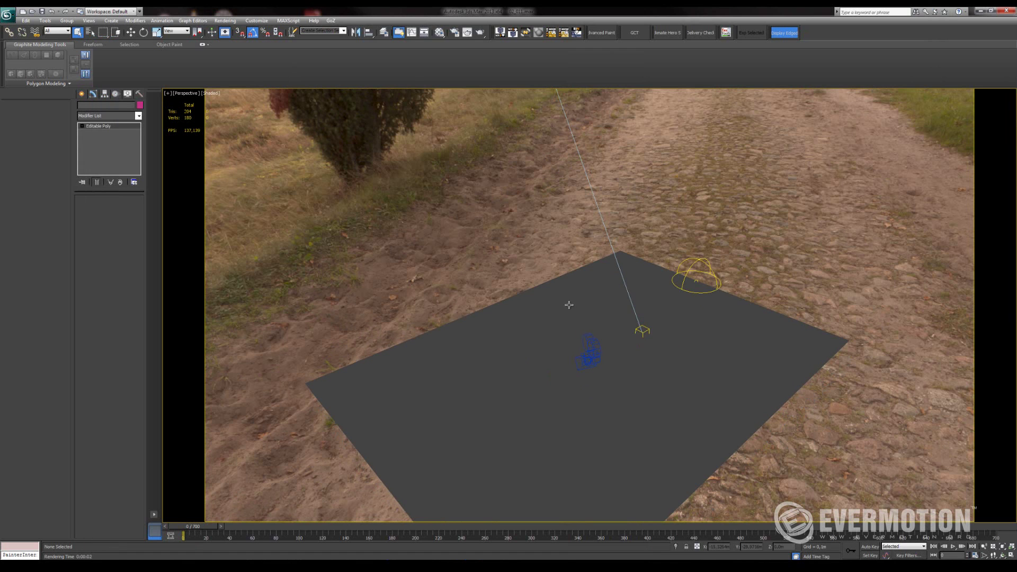
Maximize the viewport in Camera001 view and start a test render of the ground.
key(alt+w)
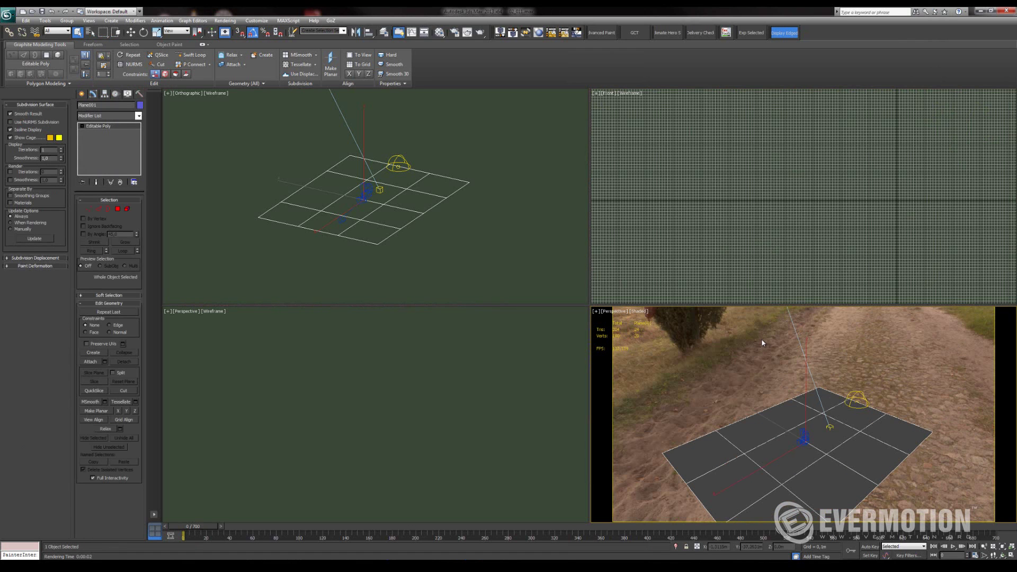
right_click(759, 339)
click(646, 359)
key(alt+w)
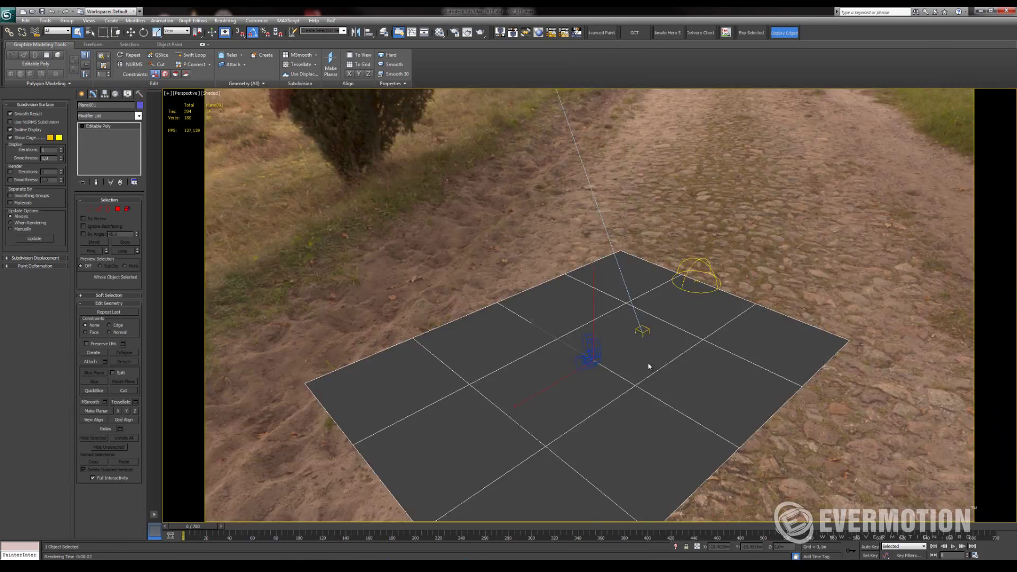
key(c)
click(478, 34)
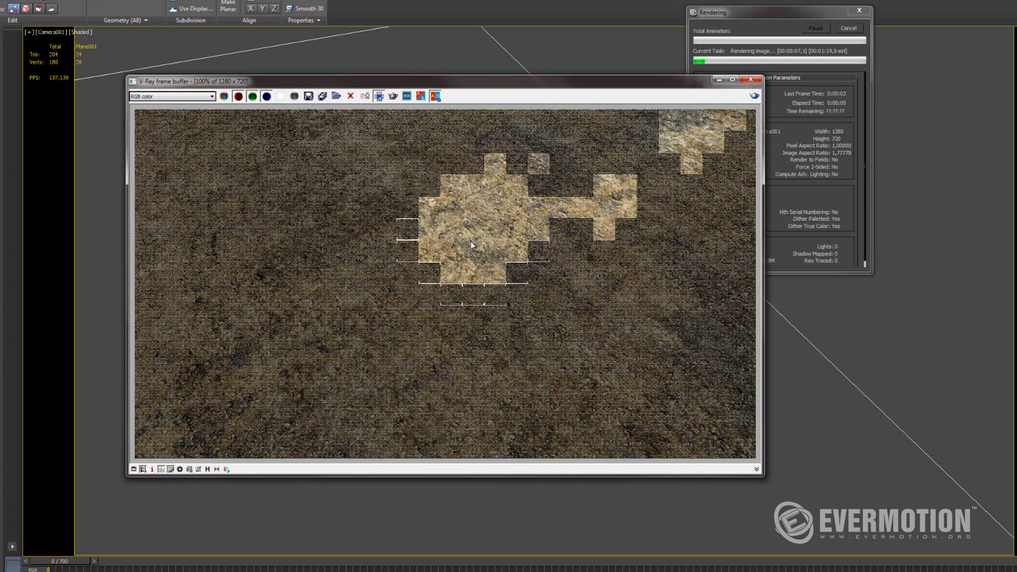
Stop the partial ground render and open the Material Editor.
scroll(477, 240, up, 1)
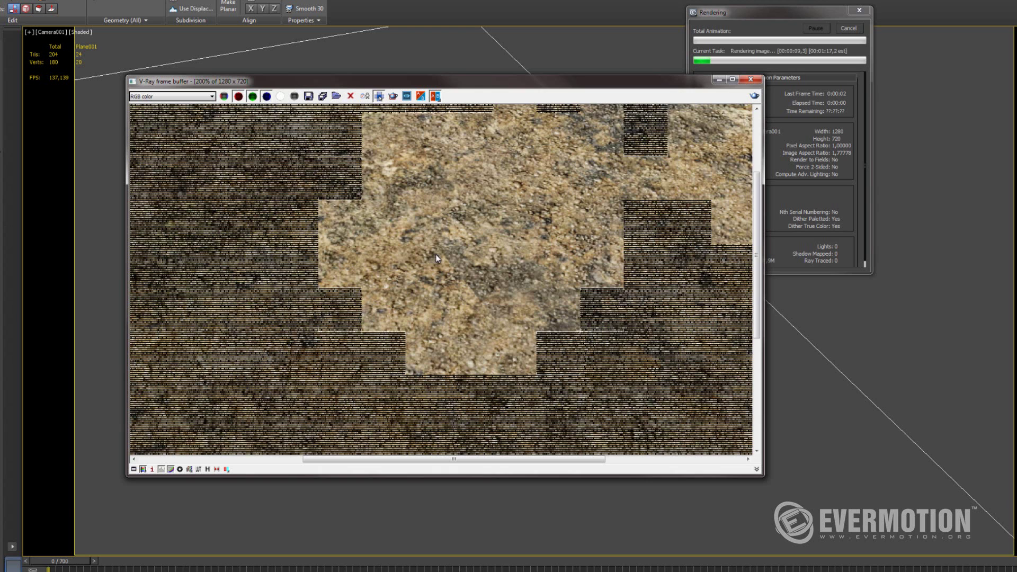
scroll(694, 104, down, 1)
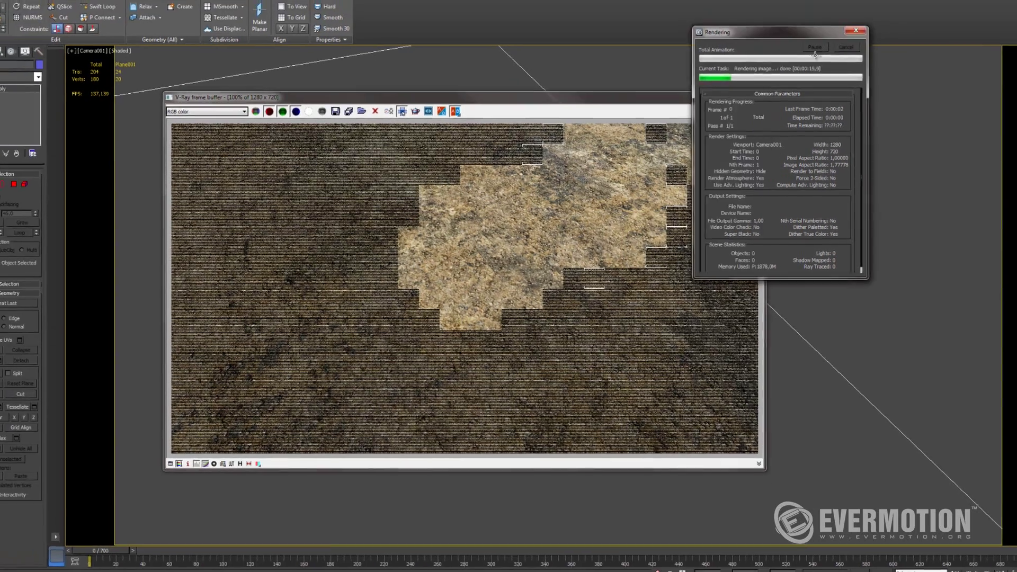
click(838, 29)
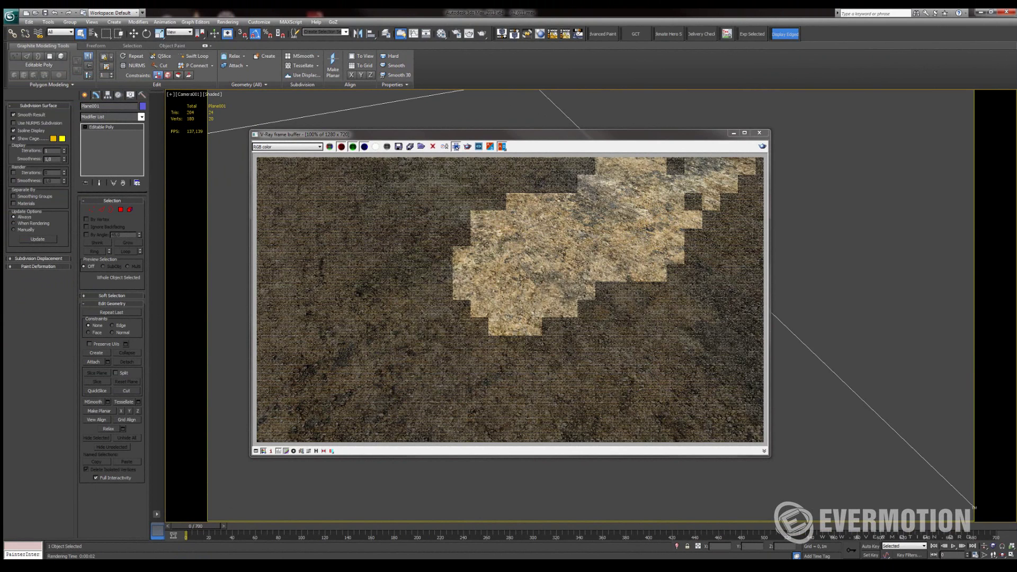
click(441, 33)
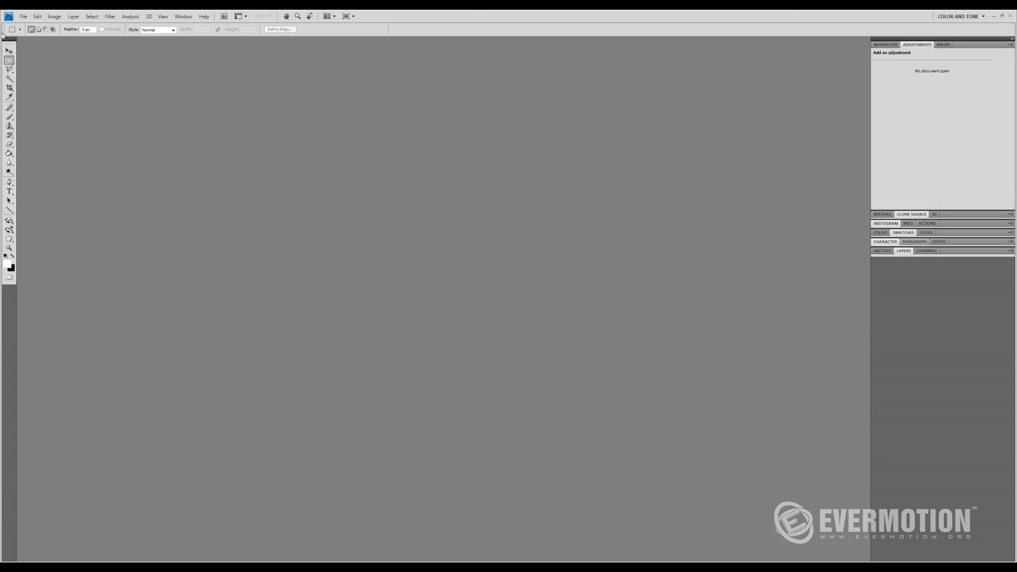
Create a new 4096×4096 document and fill it with black.
click(23, 17)
click(27, 25)
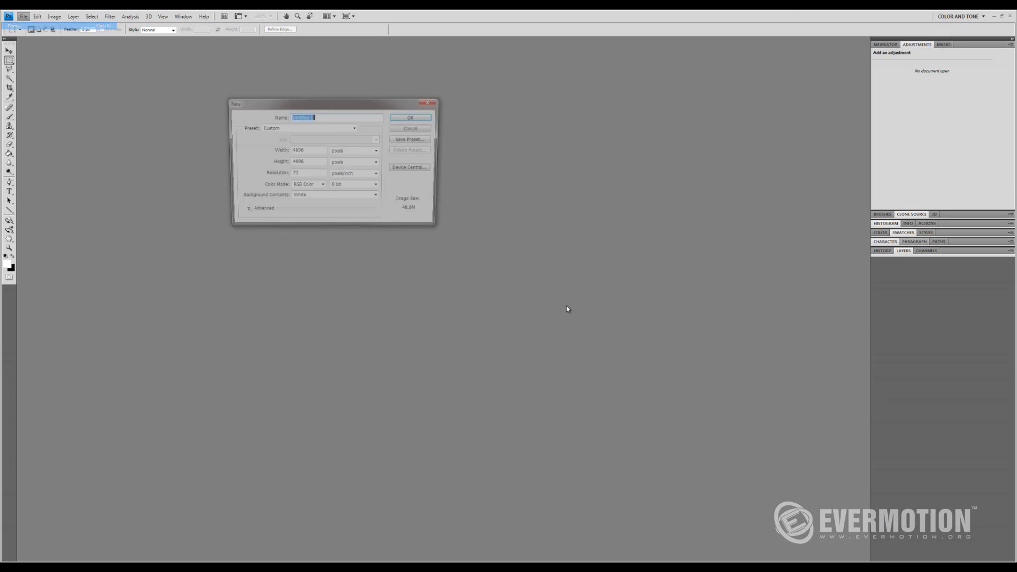
click(424, 117)
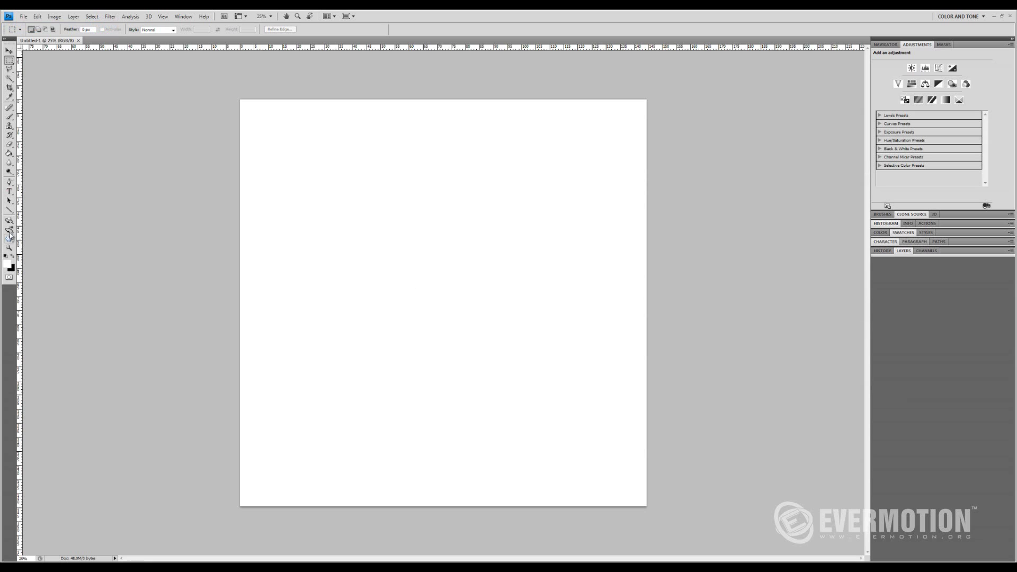
click(13, 257)
click(9, 153)
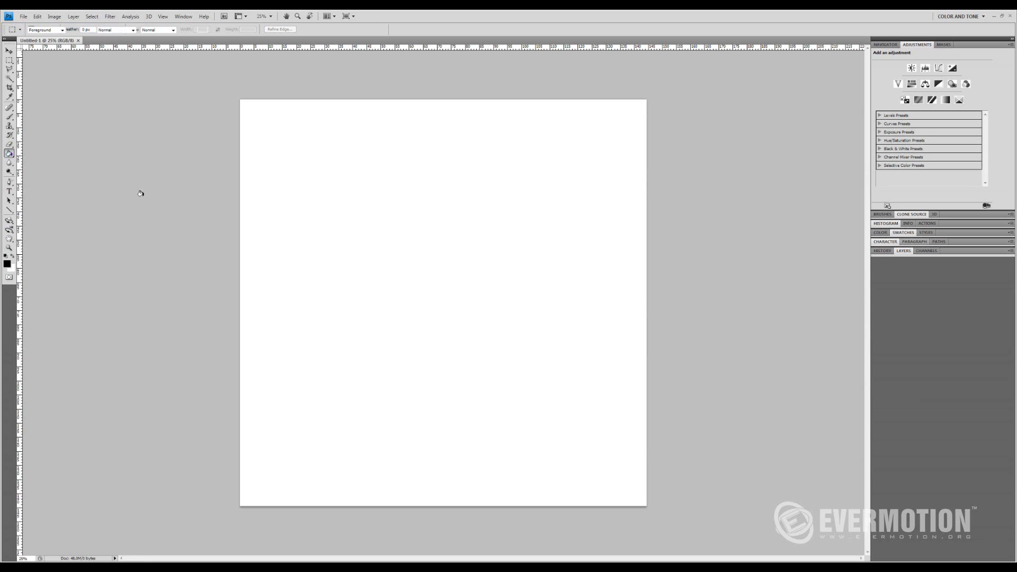
click(389, 267)
Paint a white blob near the centre of the canvas with the Brush.
click(10, 118)
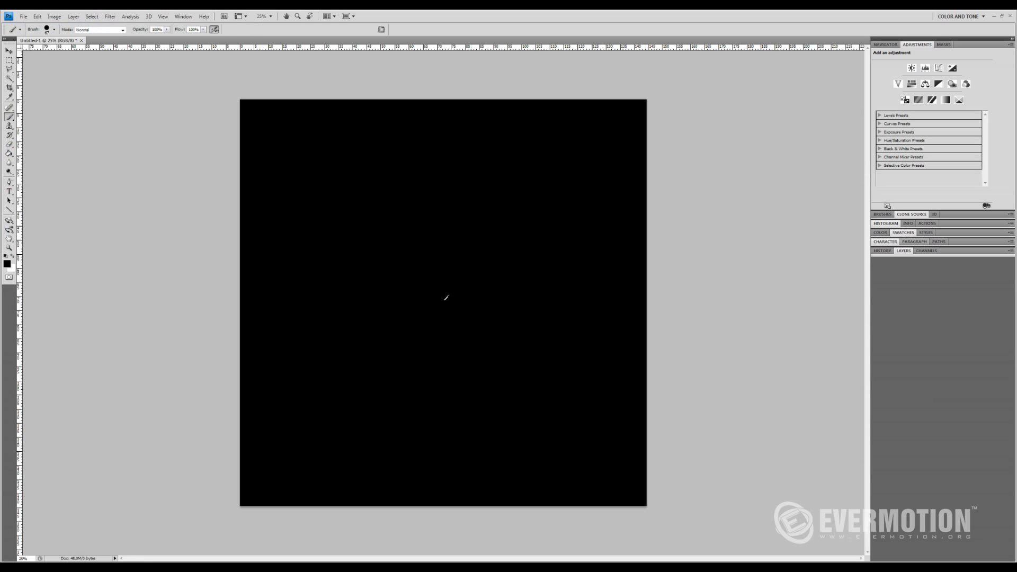
alt+scroll(416, 295, up, 5)
click(13, 257)
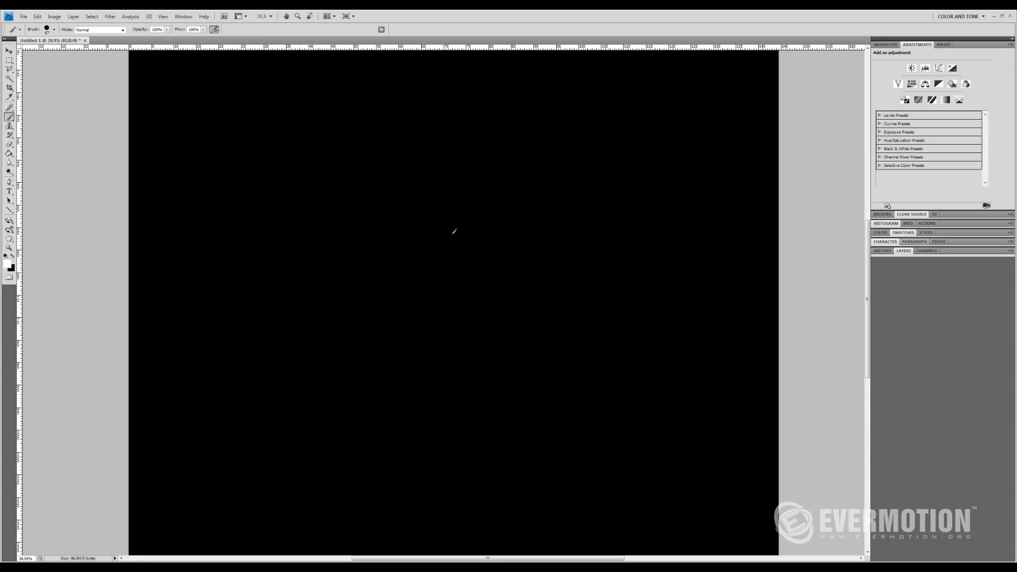
alt+scroll(492, 235, down, 3)
alt+scroll(431, 290, up, 3)
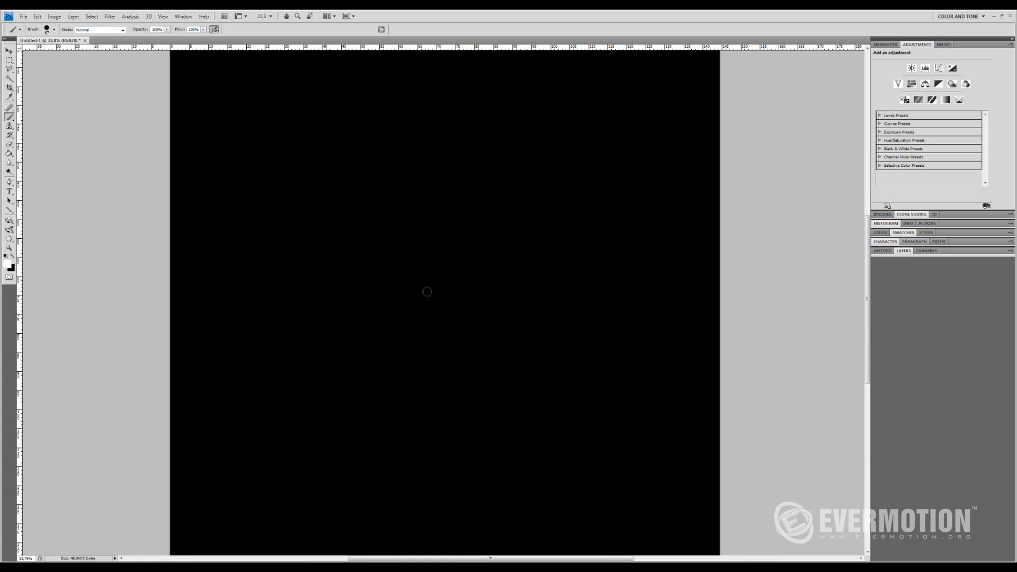
mouse_move(427, 291)
mouse_down()
mouse_move(440, 297)
mouse_move(423, 282)
mouse_move(406, 286)
mouse_move(433, 332)
mouse_up()
right_click(435, 317)
click(410, 299)
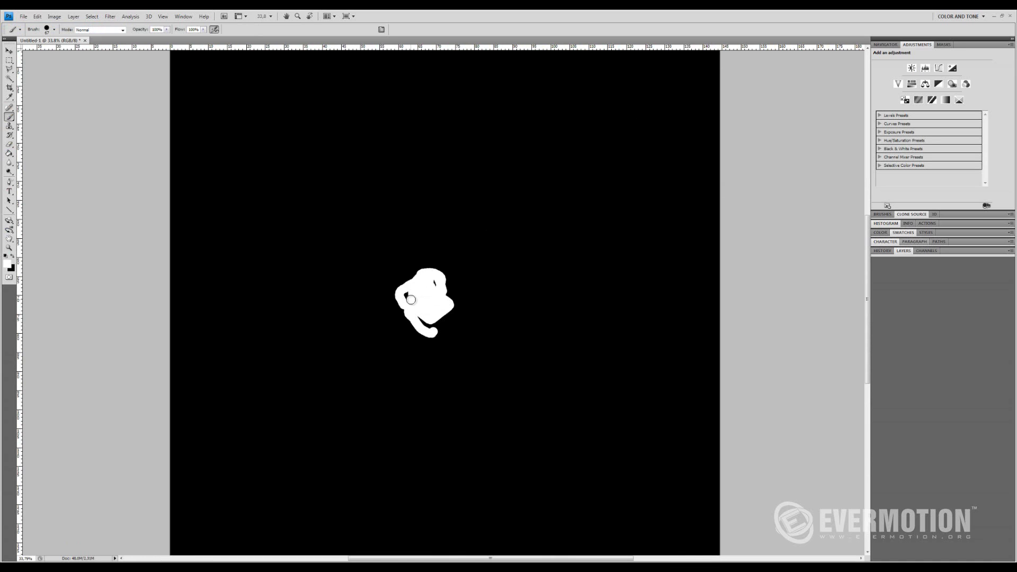
Rotate the view to -5° and trim the blob's edges with a 185 px black brush.
key(r)
mouse_move(417, 295)
mouse_down()
mouse_move(427, 285)
mouse_move(442, 318)
mouse_move(443, 286)
mouse_move(444, 305)
mouse_move(504, 286)
mouse_move(427, 275)
mouse_move(467, 315)
mouse_move(495, 285)
mouse_move(513, 213)
mouse_move(508, 300)
mouse_move(524, 285)
mouse_move(519, 256)
mouse_move(513, 320)
mouse_move(500, 326)
mouse_move(503, 300)
mouse_up()
key(b)
right_click(468, 283)
click(531, 291)
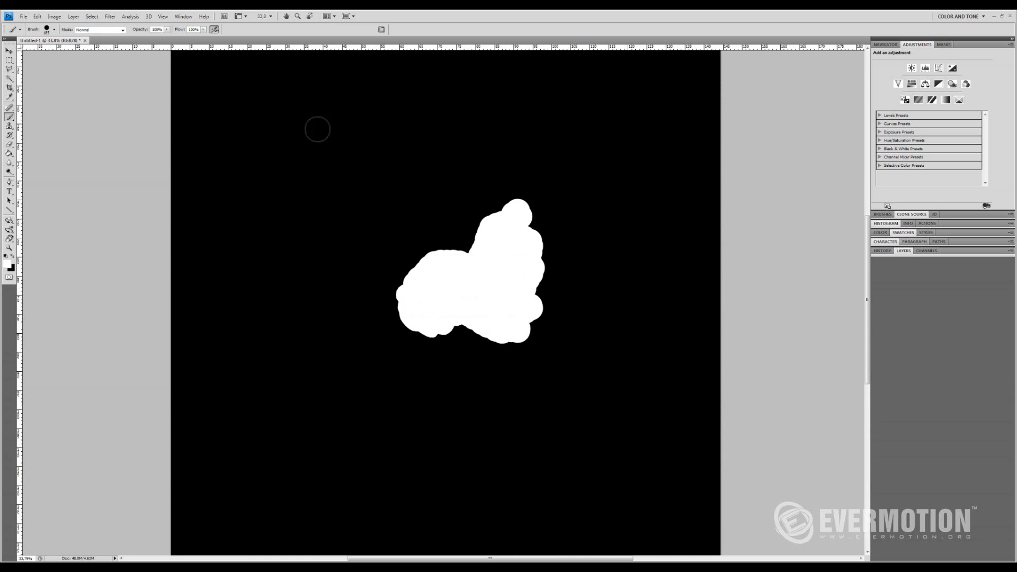
key(x)
mouse_move(522, 188)
mouse_down()
mouse_move(551, 268)
mouse_move(546, 325)
mouse_move(513, 348)
mouse_move(440, 345)
mouse_move(386, 317)
mouse_move(395, 276)
mouse_move(431, 239)
mouse_move(504, 198)
mouse_move(475, 230)
mouse_move(411, 253)
mouse_move(458, 241)
mouse_move(445, 241)
mouse_up()
alt+scroll(518, 233, up, 3)
alt+scroll(506, 238, down, 2)
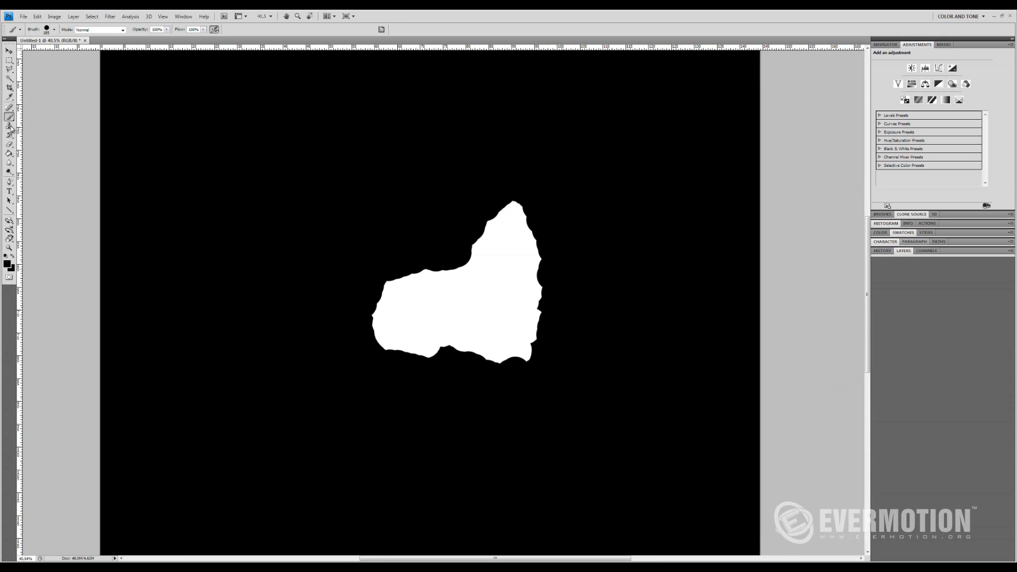
Soften the blob edges with a Gaussian Blur of about 3 px.
click(9, 59)
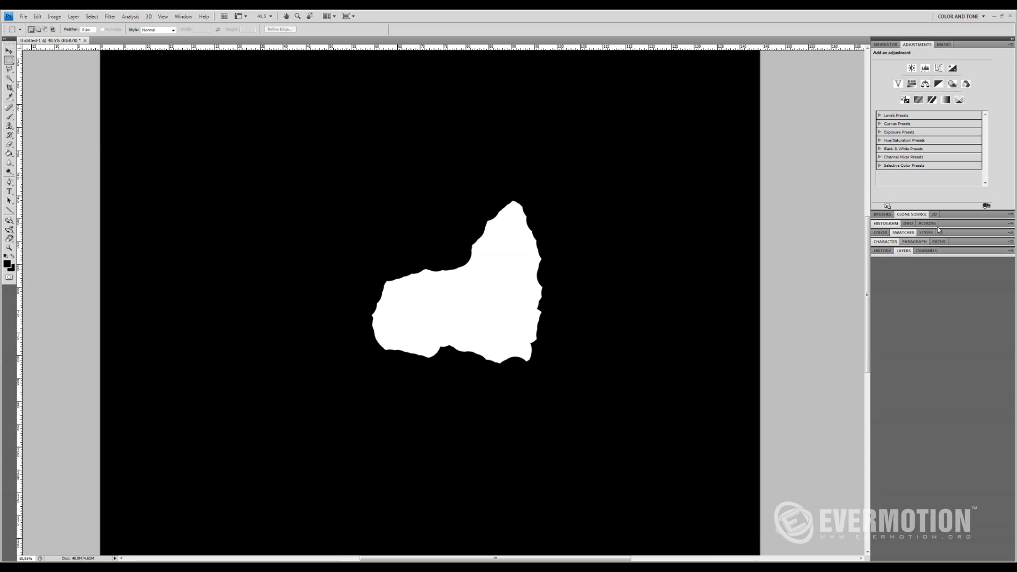
click(903, 251)
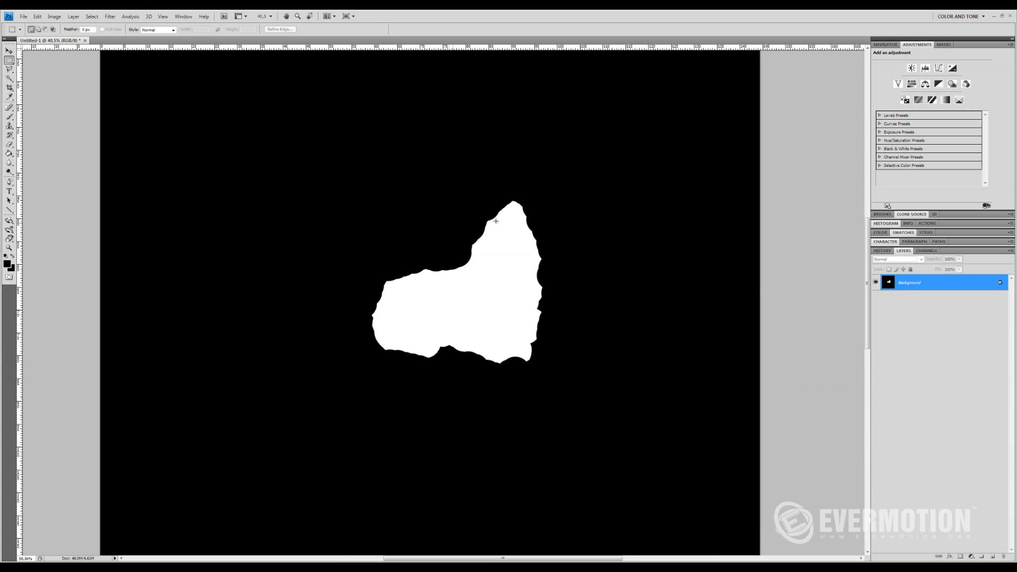
alt+scroll(493, 222, up, 3)
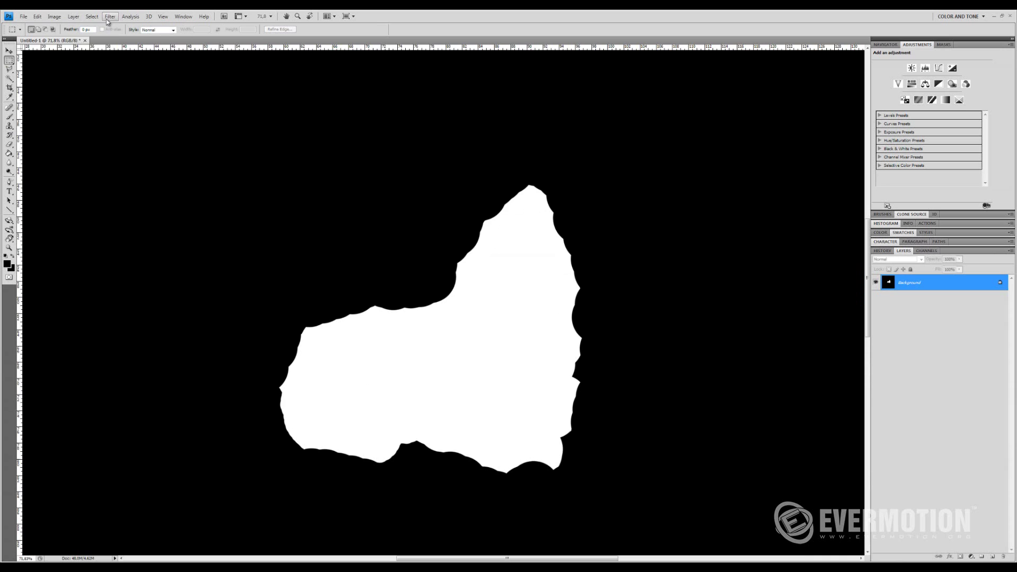
click(109, 17)
mouse_move(45, 82)
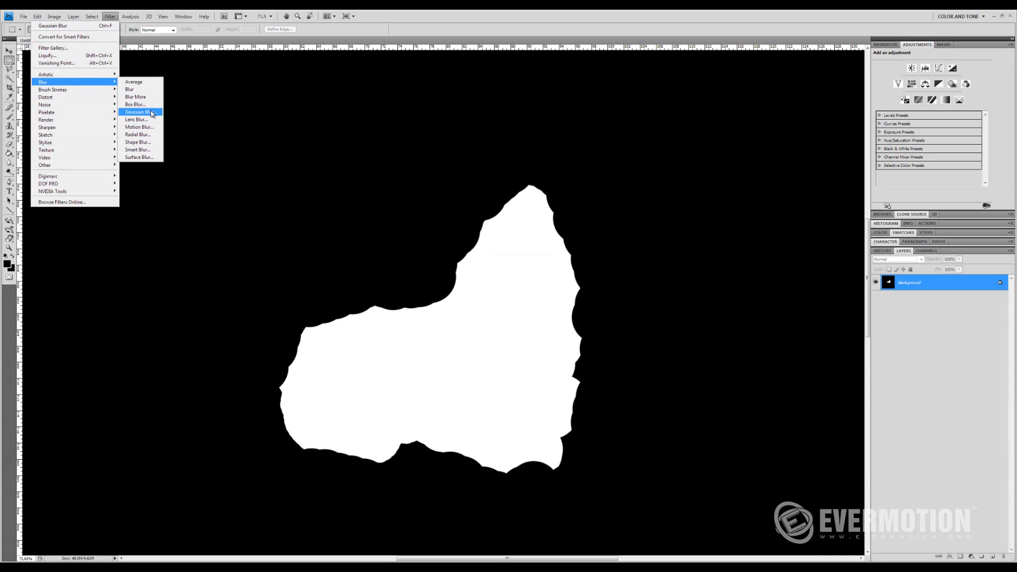
click(150, 112)
click(377, 207)
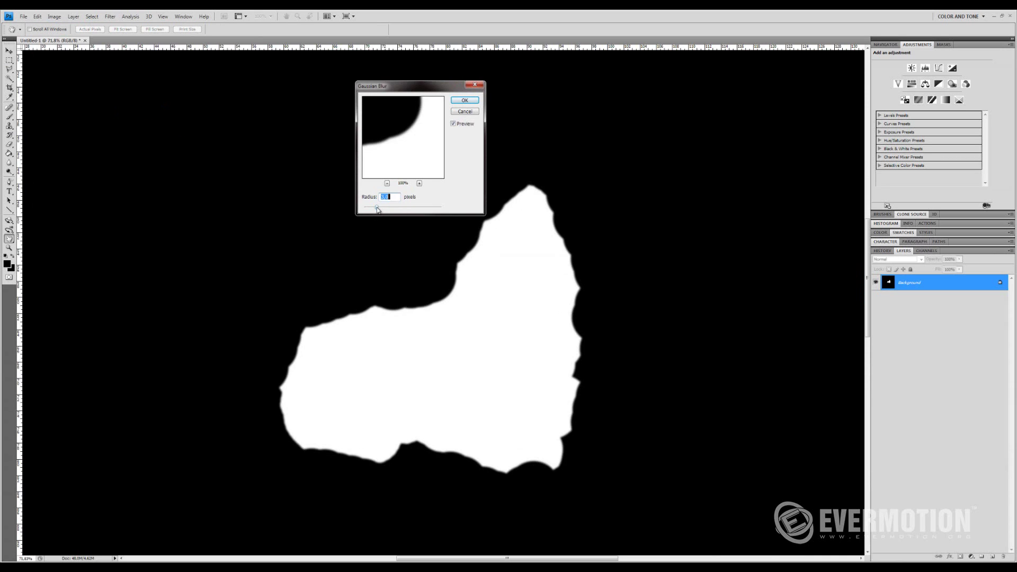
click(465, 101)
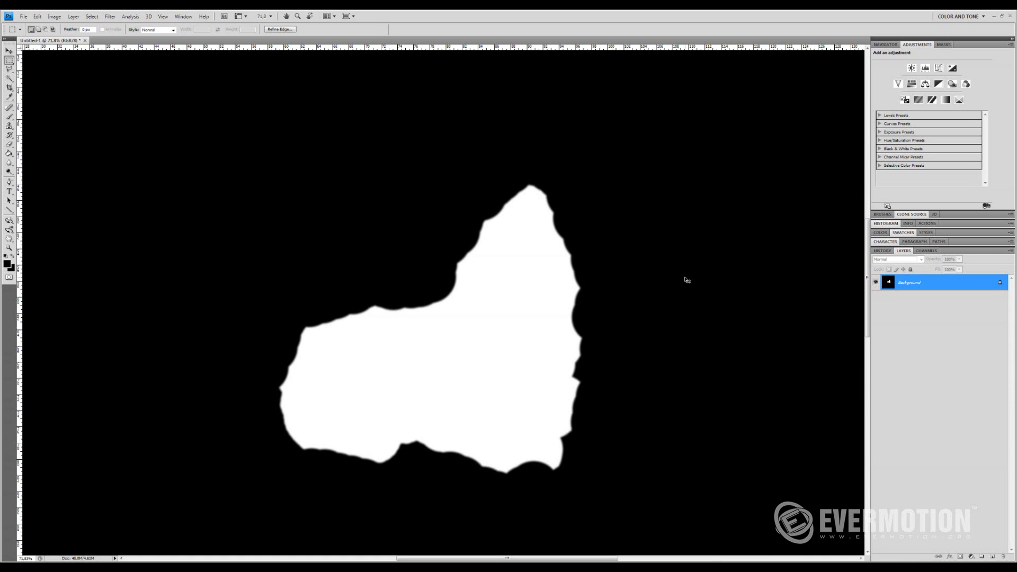
Apply a Gaussian Blur of about 39 px to the mask layer.
key(ctrl+v)
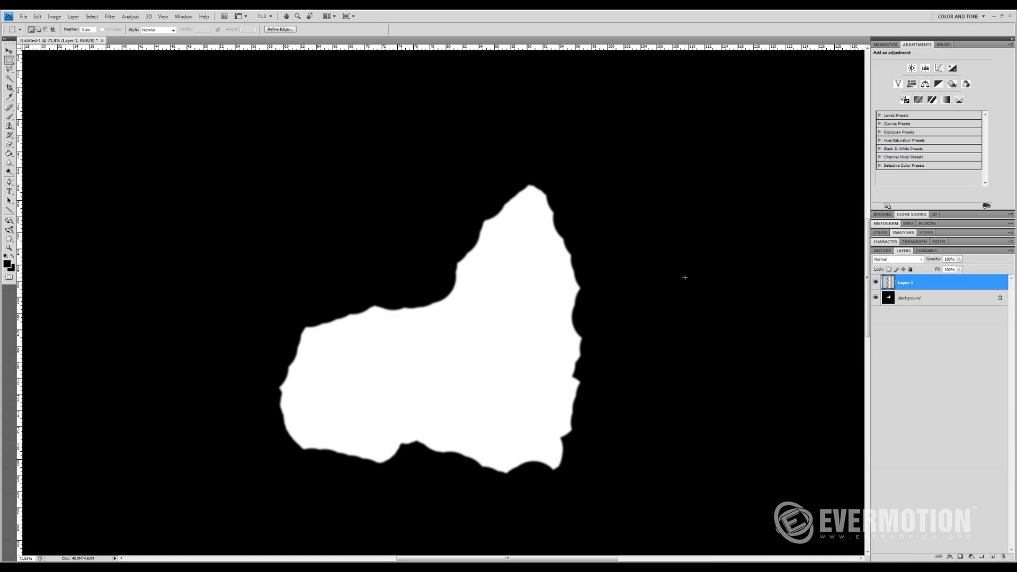
alt+scroll(637, 265, down, 2)
alt+scroll(609, 267, up, 2)
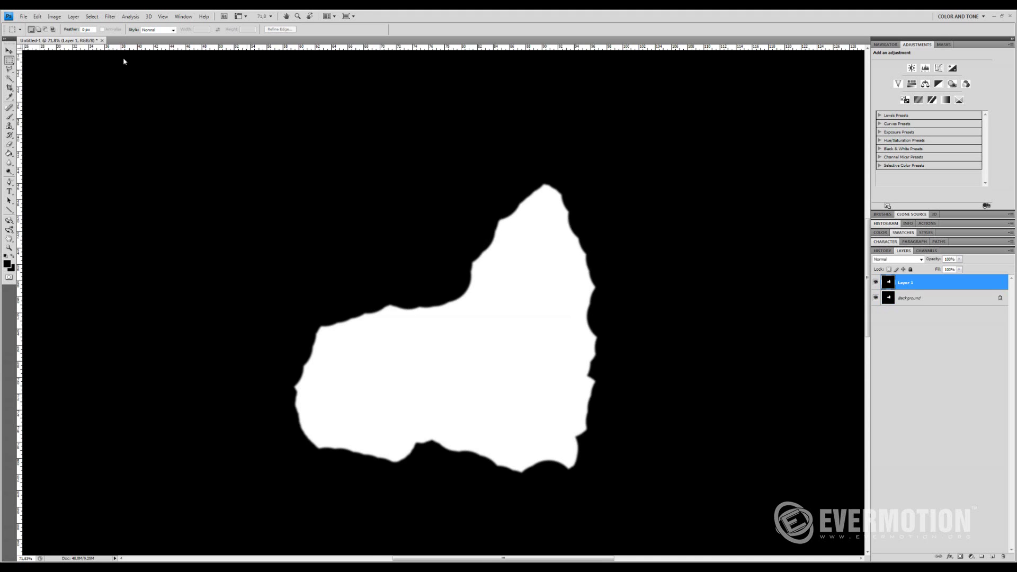
click(110, 16)
mouse_move(63, 83)
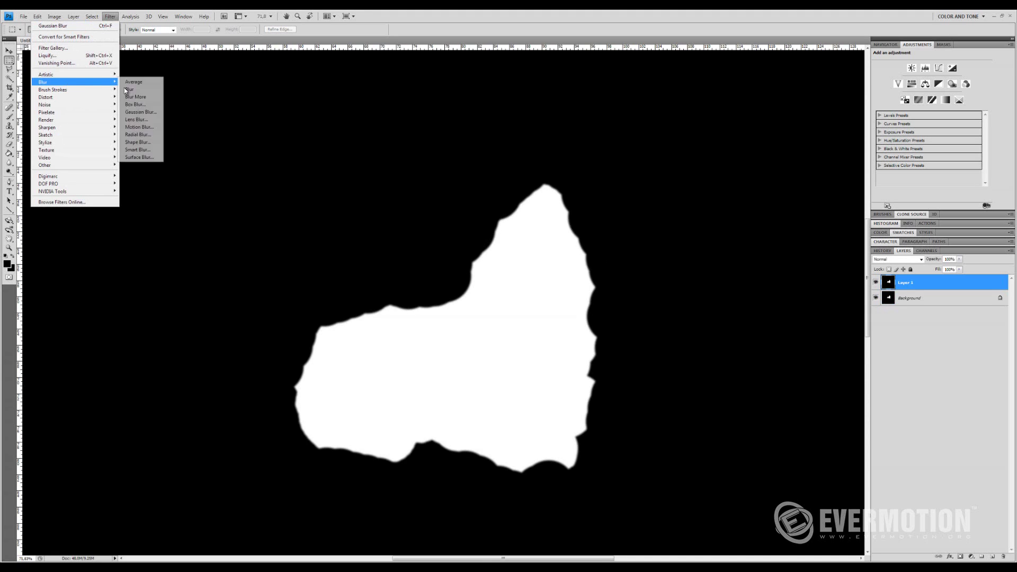
click(139, 112)
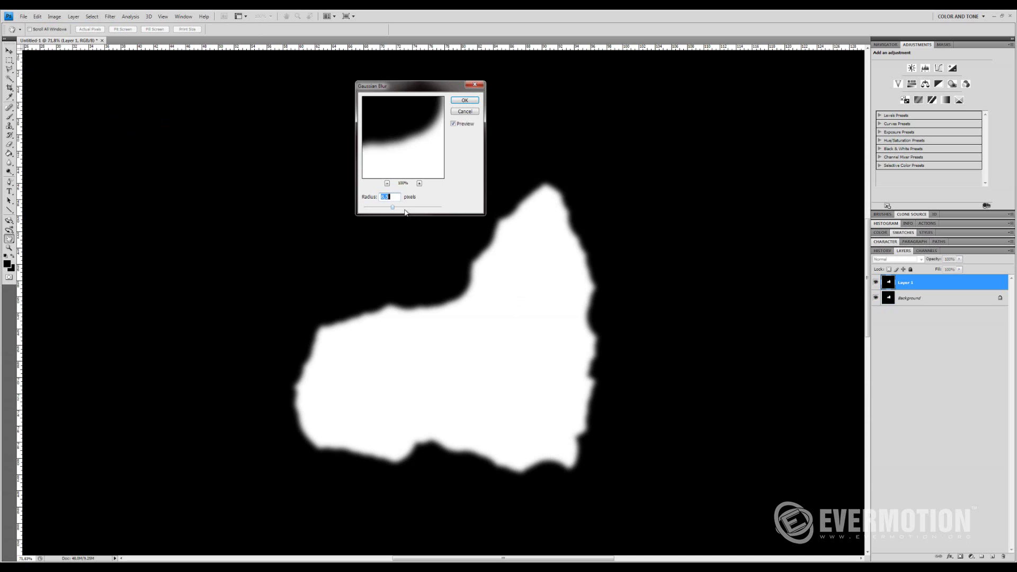
drag(405, 212, 414, 211)
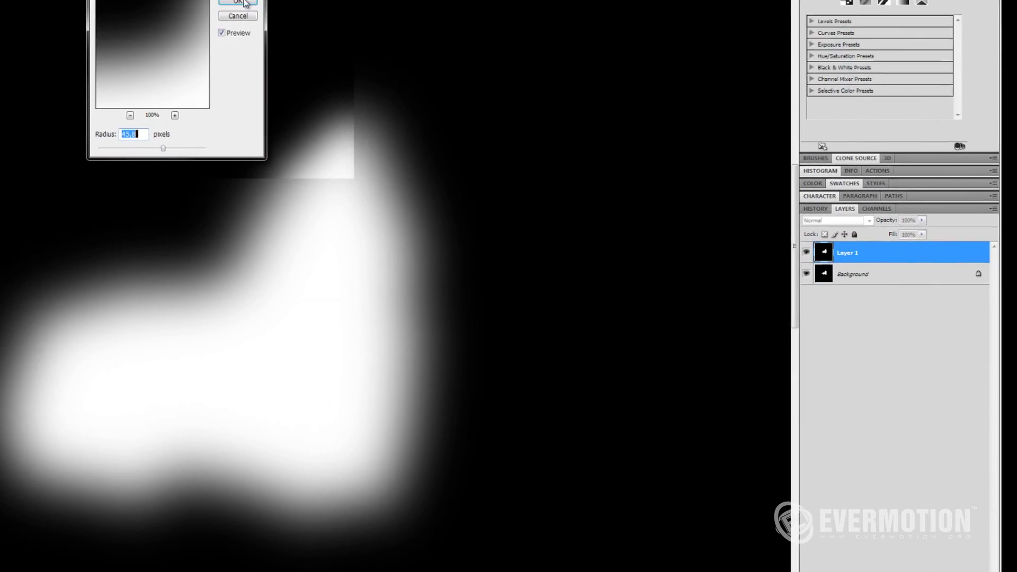
click(466, 102)
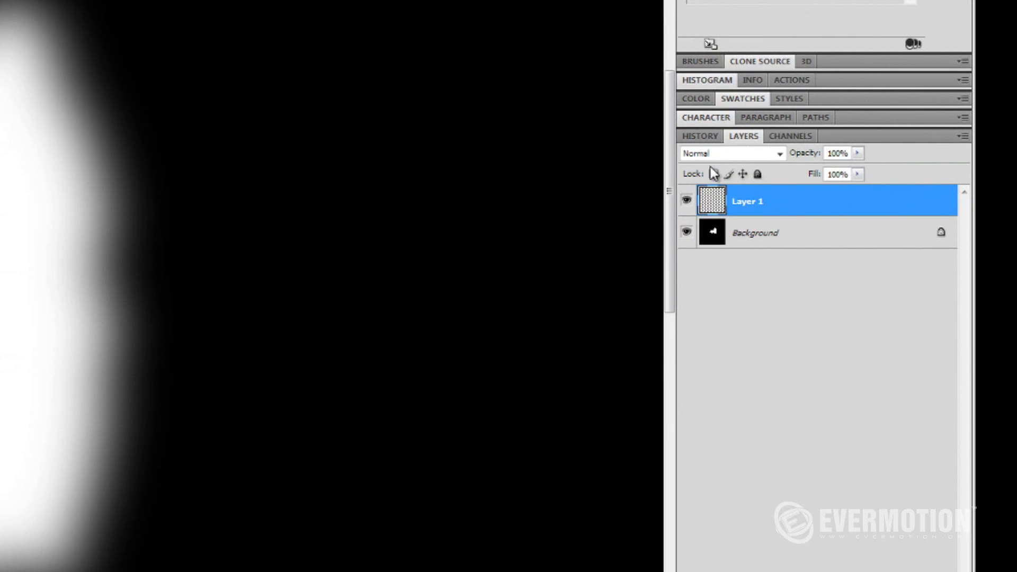
Set the blurred layer's blend mode to Darken.
click(738, 168)
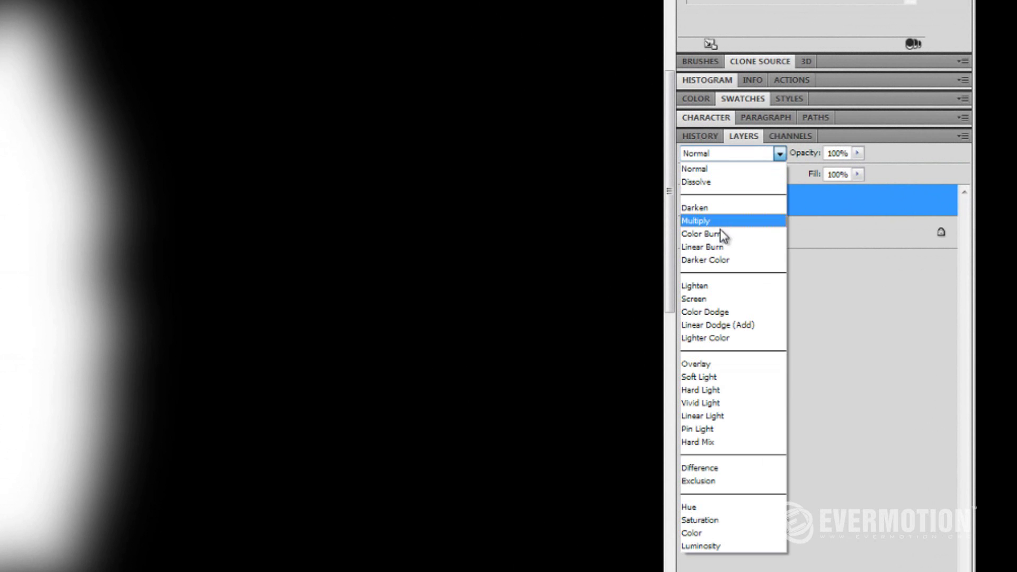
click(714, 208)
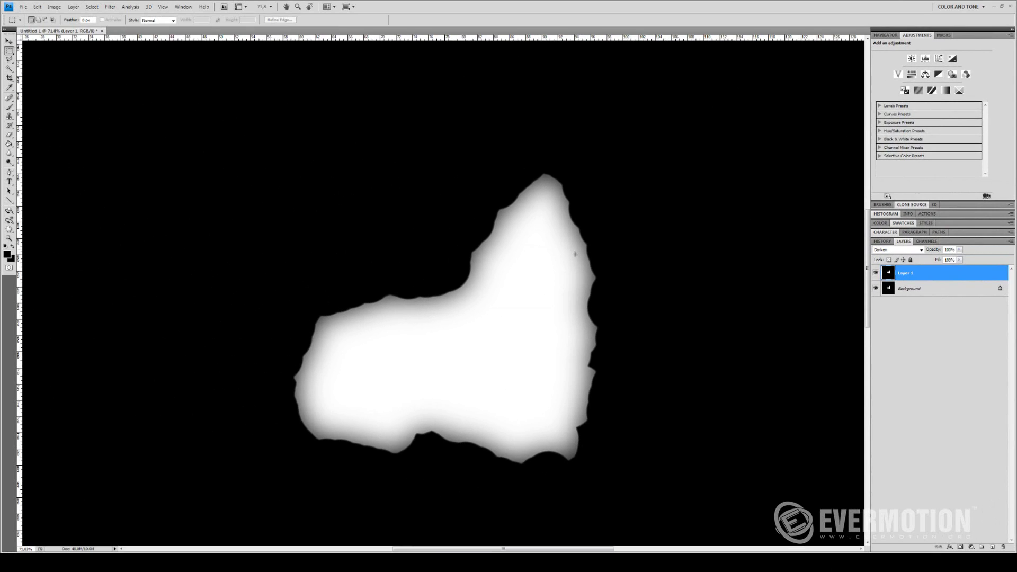
alt+scroll(143, 196, up, 4)
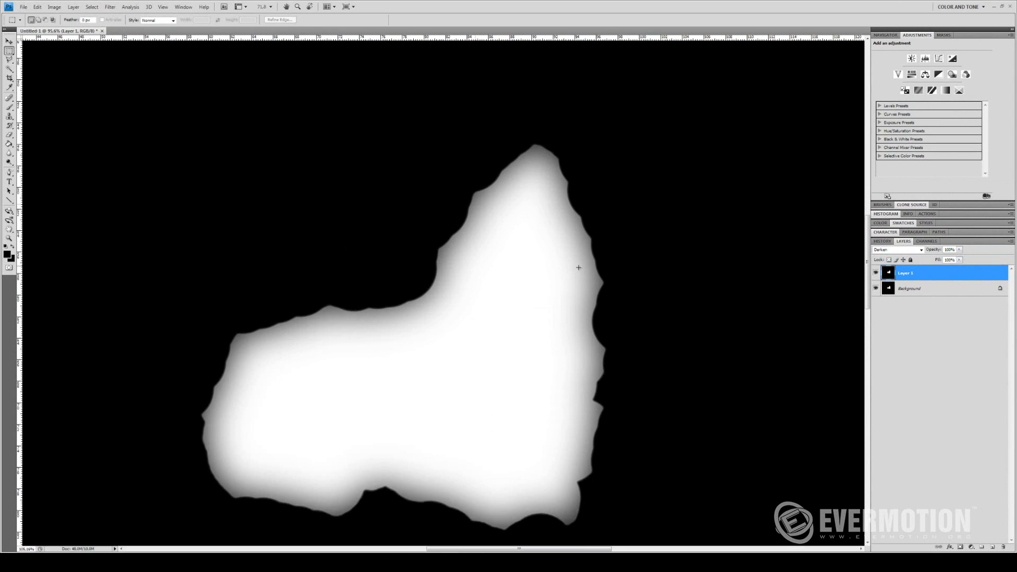
alt+scroll(563, 265, up, 3)
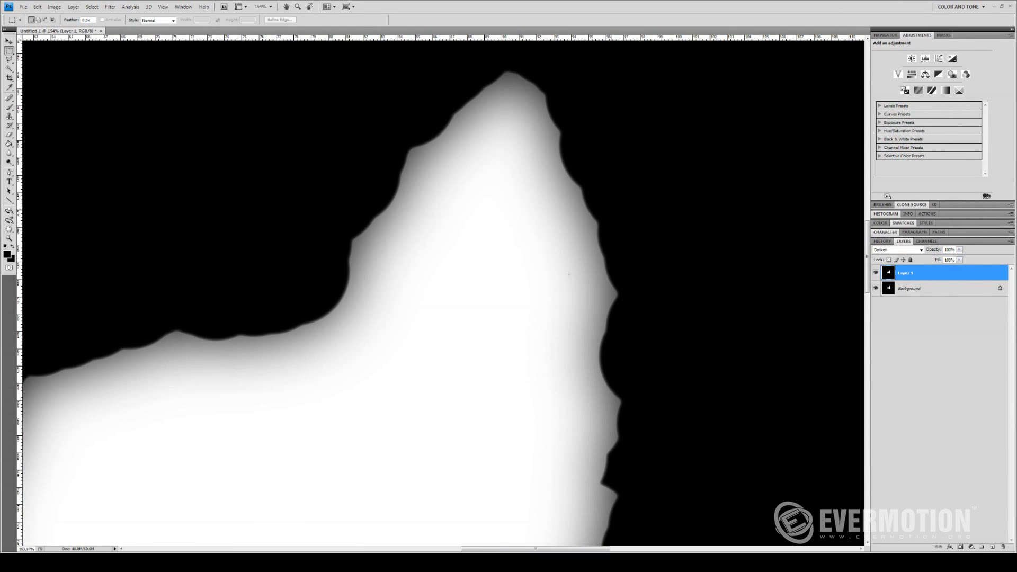
alt+scroll(591, 263, down, 3)
alt+scroll(598, 264, up, 3)
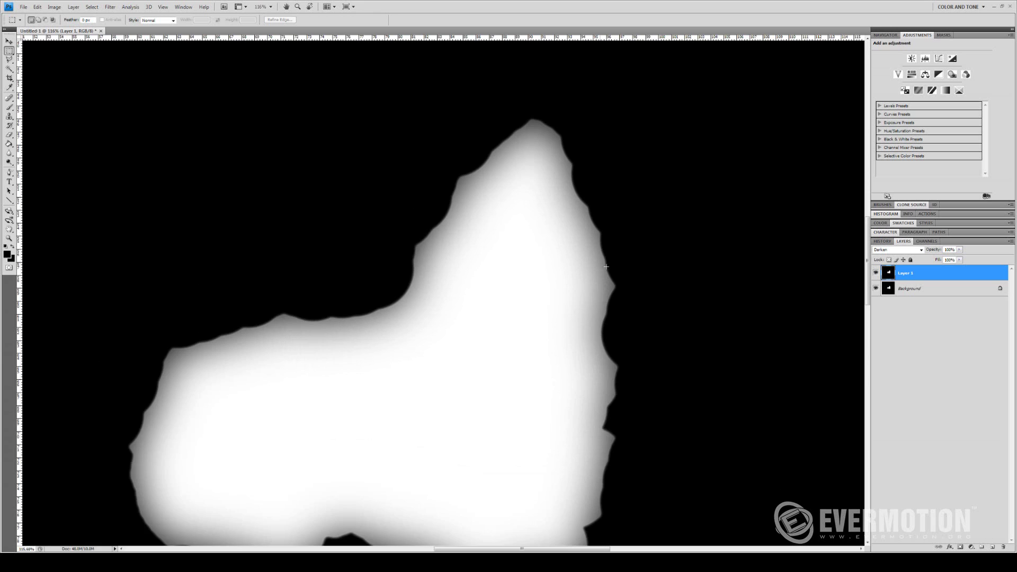
alt+scroll(597, 241, down, 3)
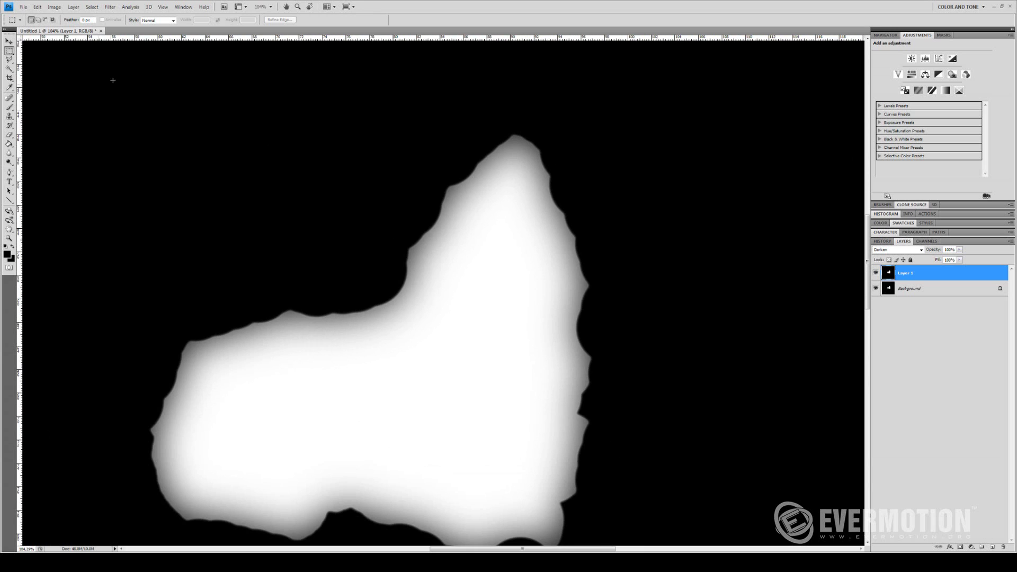
Save the image as a JPEG named Mask.
click(24, 7)
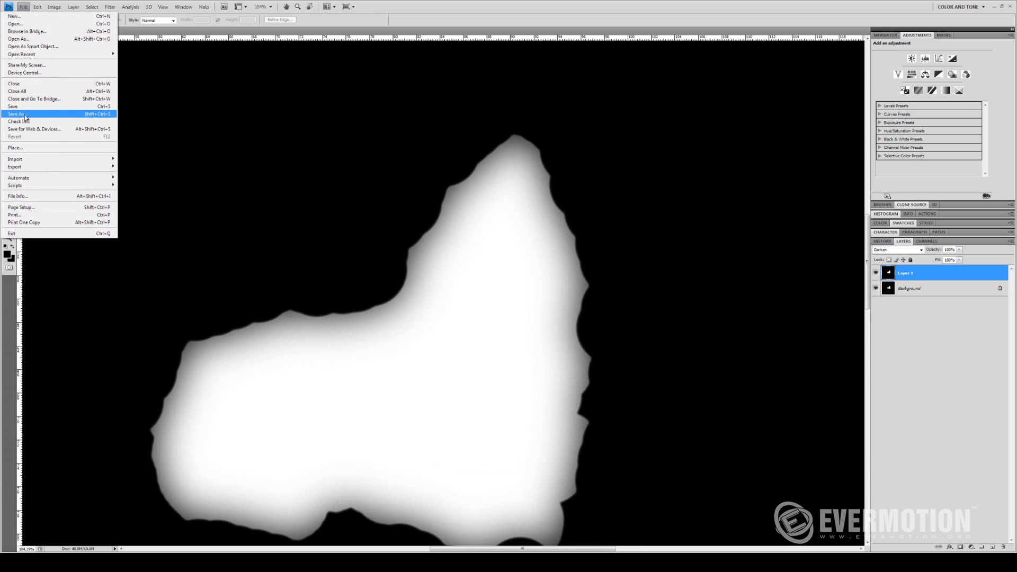
click(37, 113)
click(485, 337)
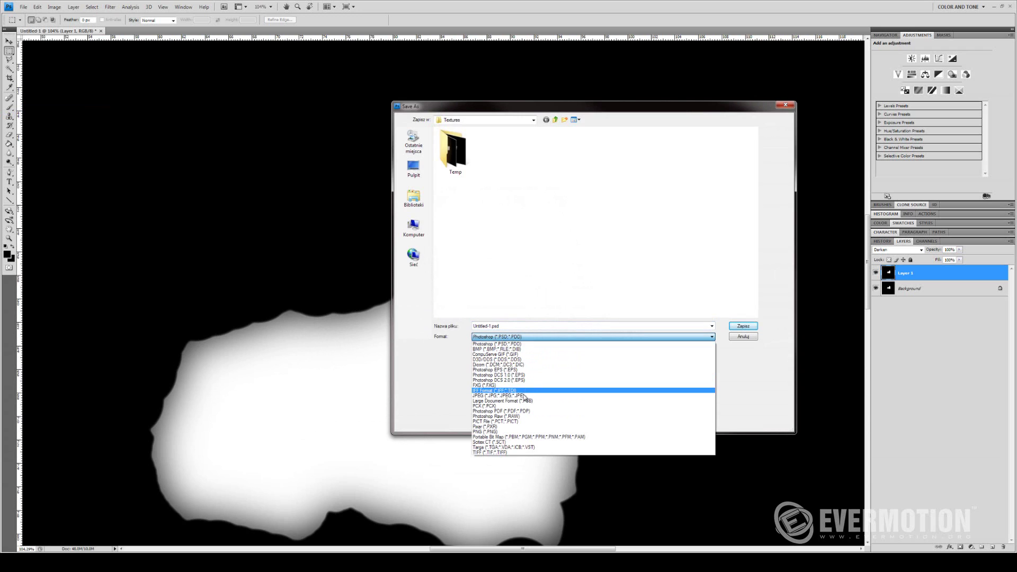
click(526, 395)
click(513, 327)
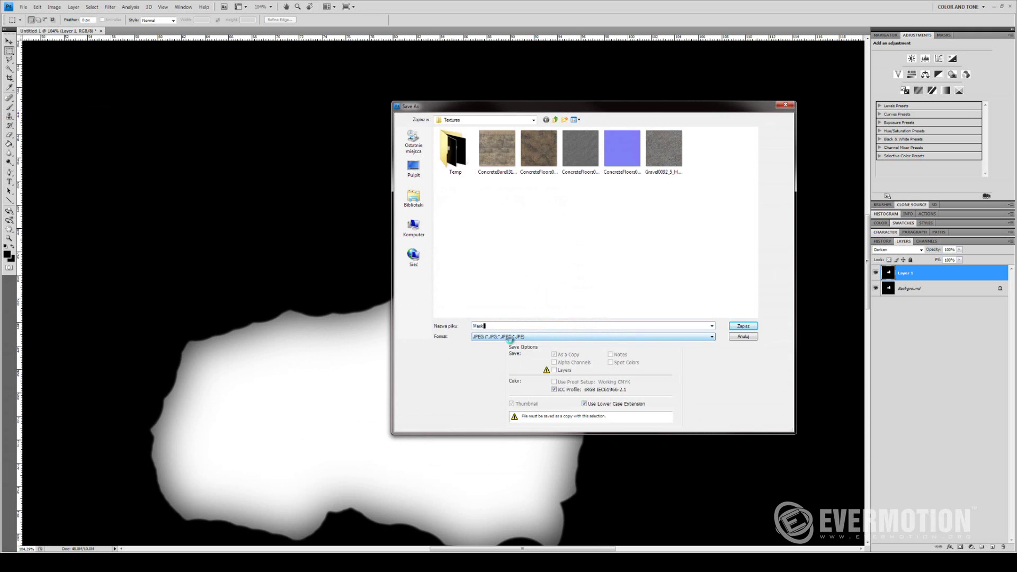
key(Return)
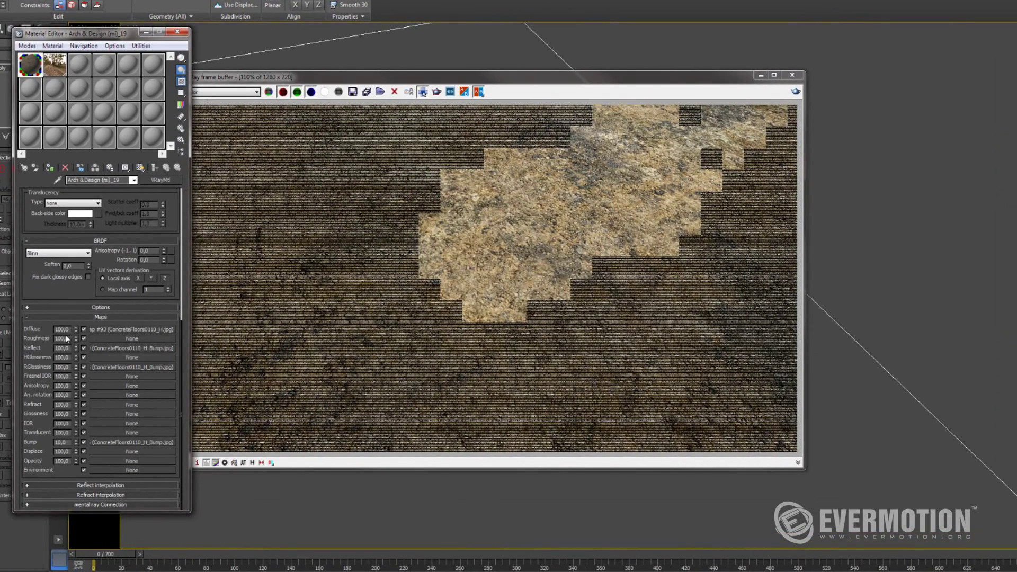
Replace the Diffuse bitmap with a Mix map, keeping the concrete texture as a sub-map.
click(105, 330)
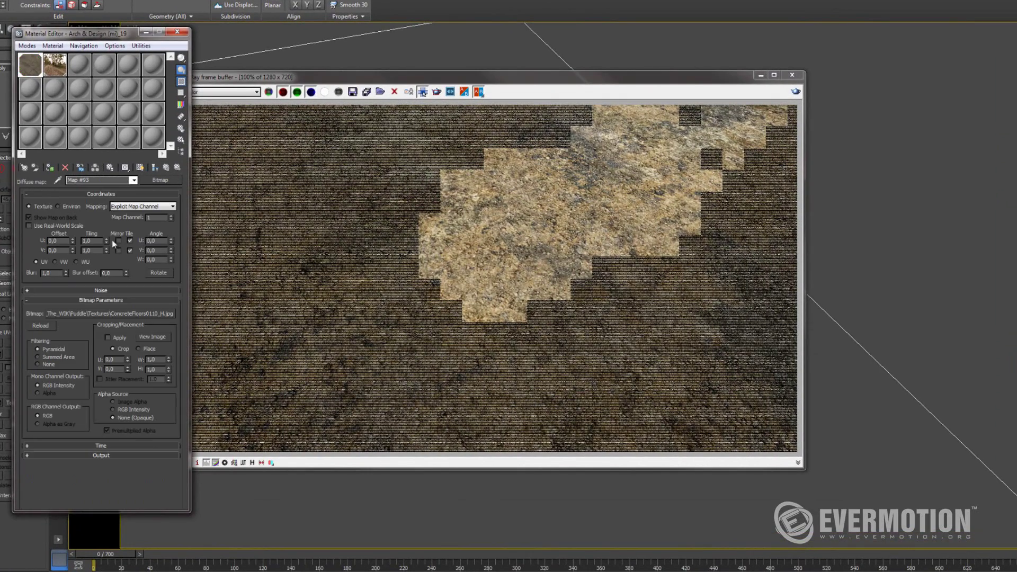
click(159, 180)
scroll(555, 374, down, 2)
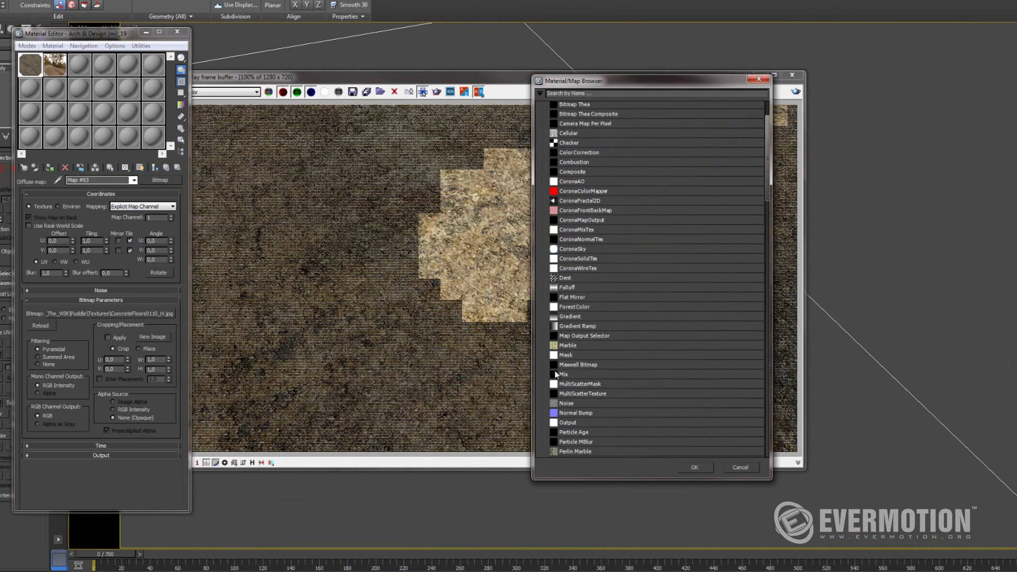
double_click(563, 374)
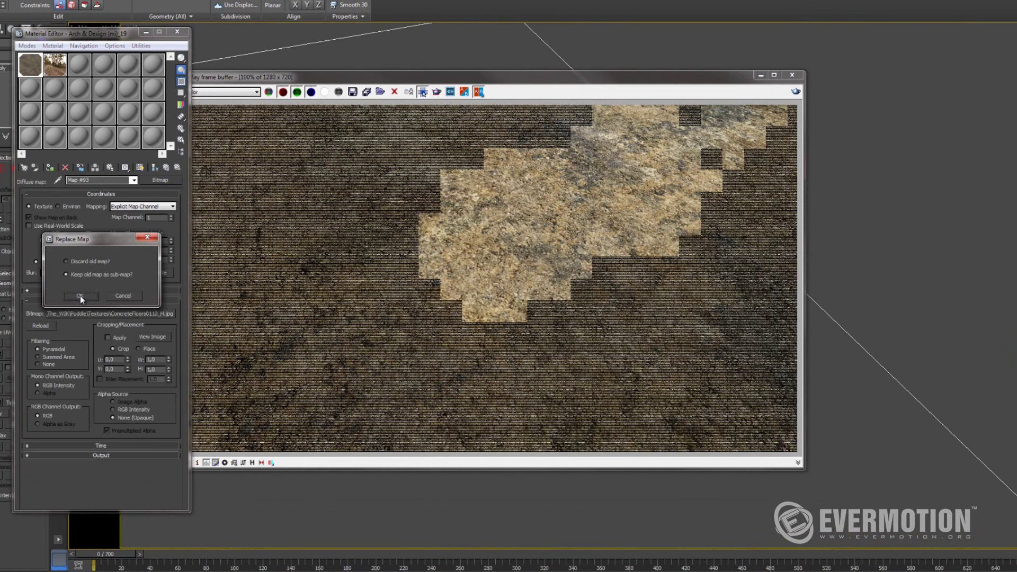
click(81, 295)
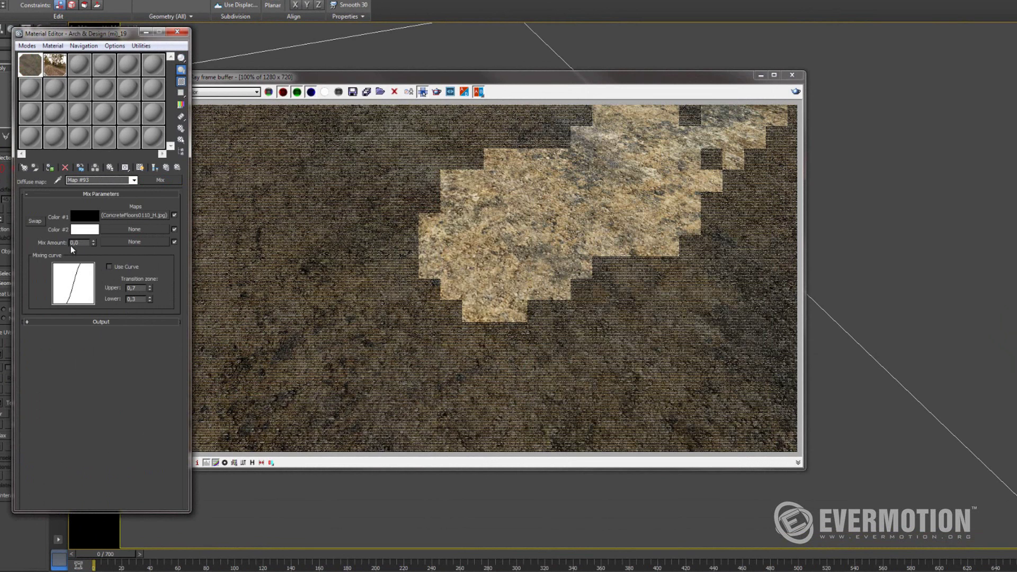
Load Mask.jpg into Mix Amount and copy Color #1's black onto Color #2.
click(135, 241)
scroll(570, 139, up, 2)
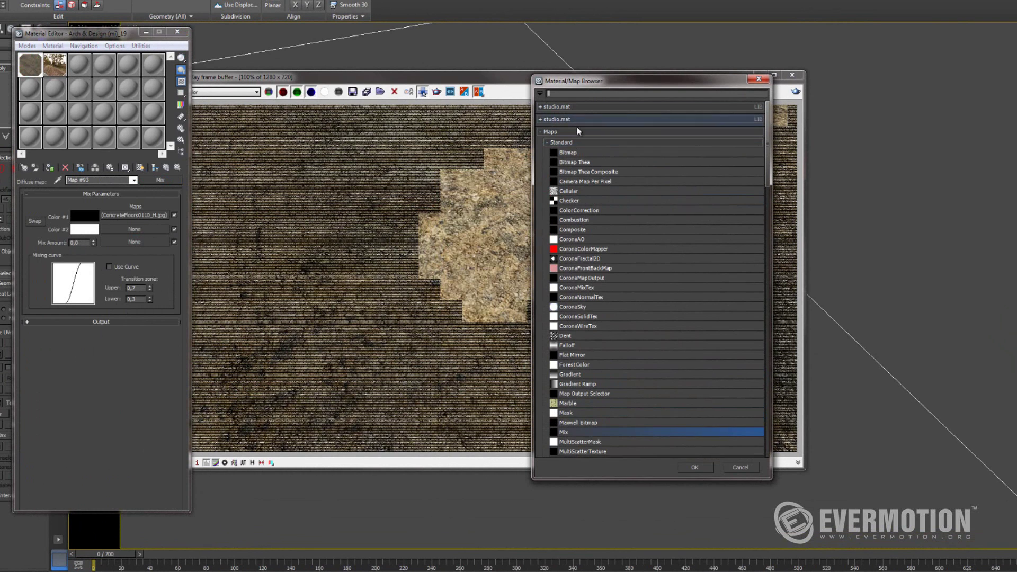
double_click(571, 152)
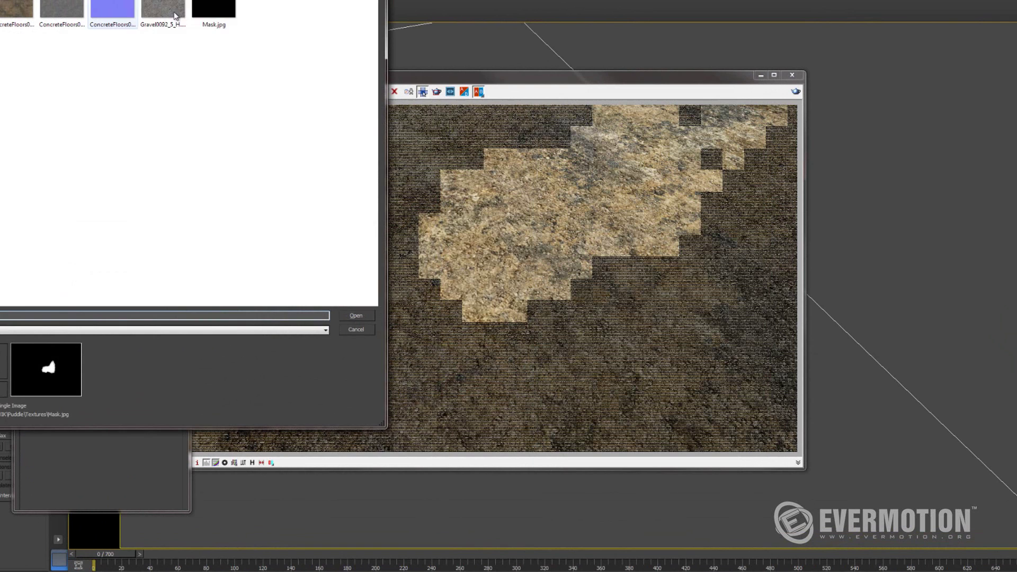
double_click(212, 11)
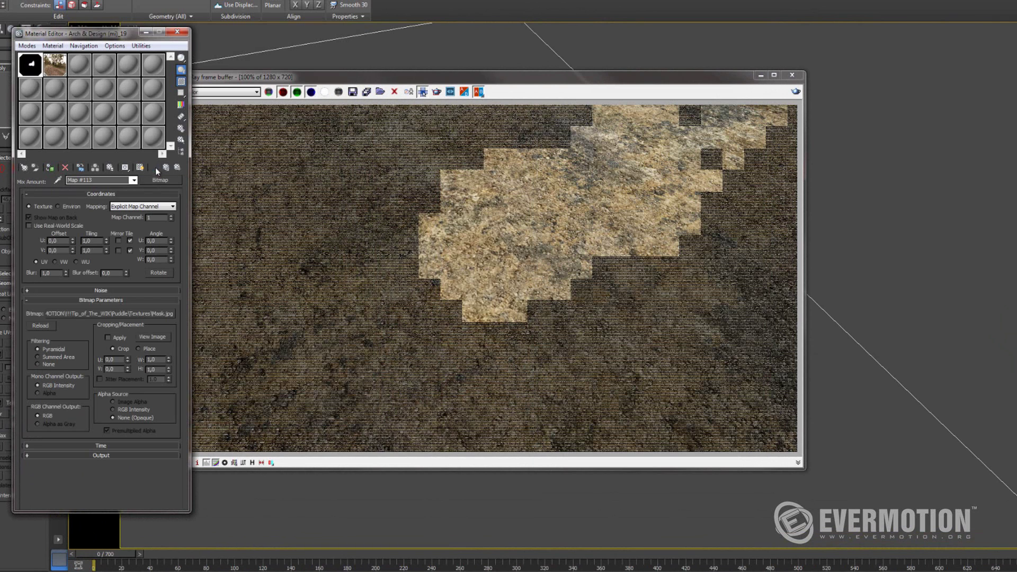
click(166, 168)
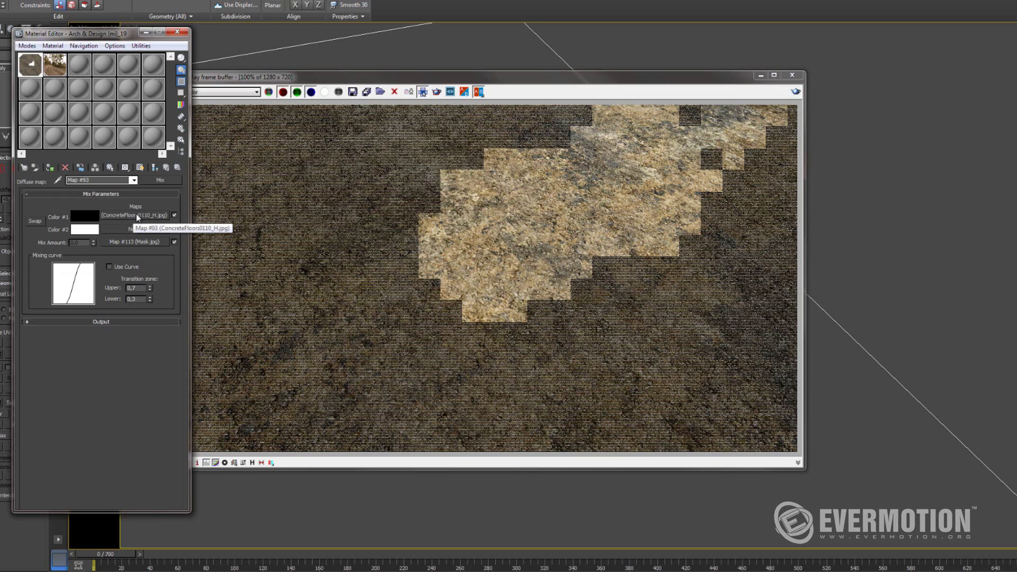
drag(85, 217, 85, 230)
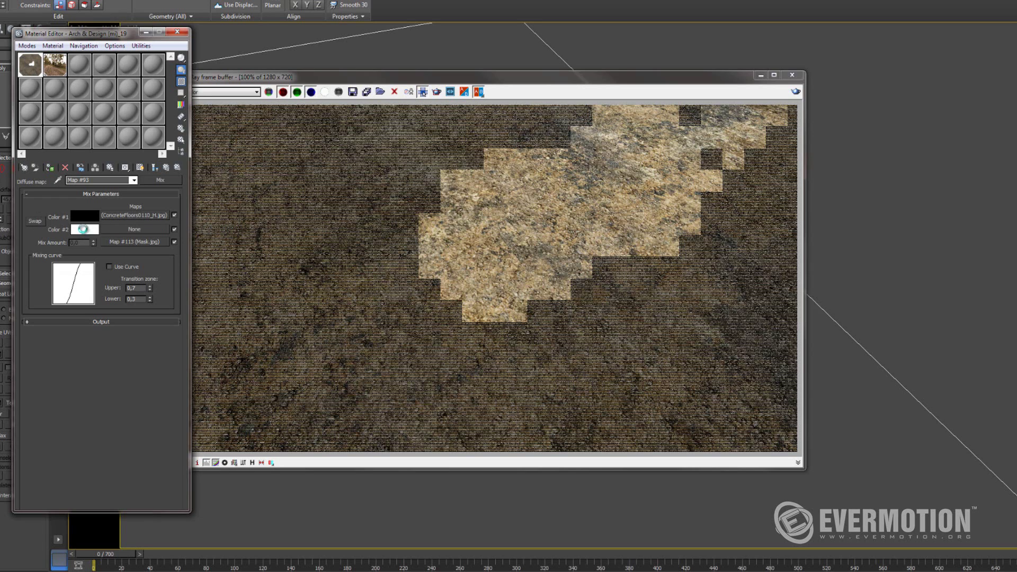
click(96, 276)
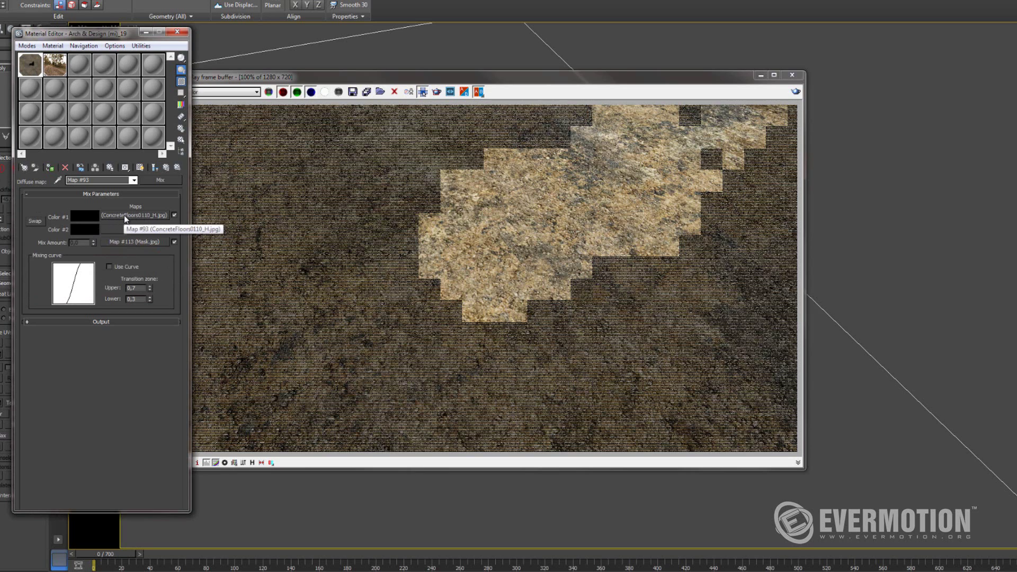
Copy the concrete texture into Color #2 and lower its Output RGB Level to 0.29.
drag(134, 213, 136, 229)
click(86, 301)
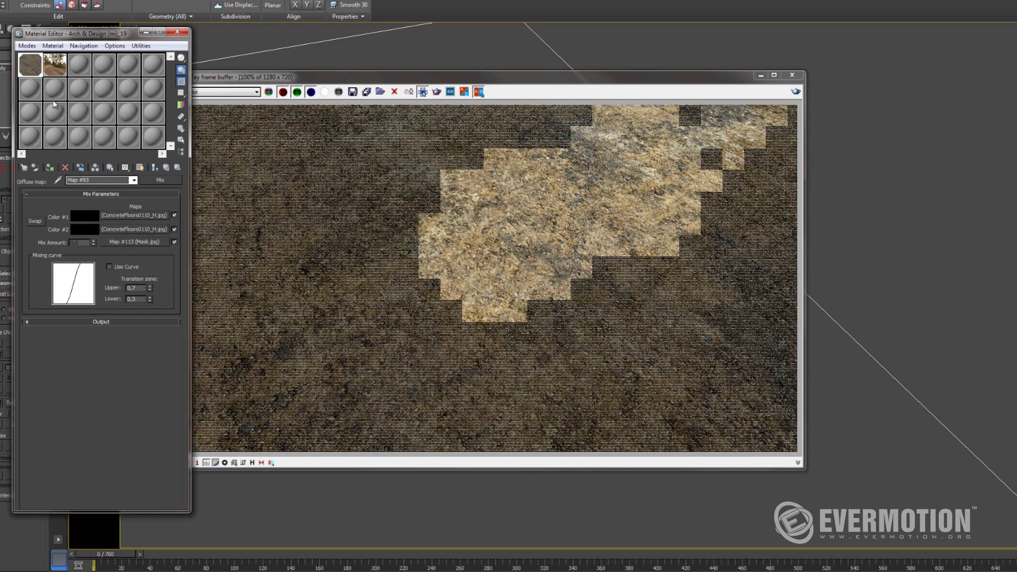
click(141, 230)
click(138, 455)
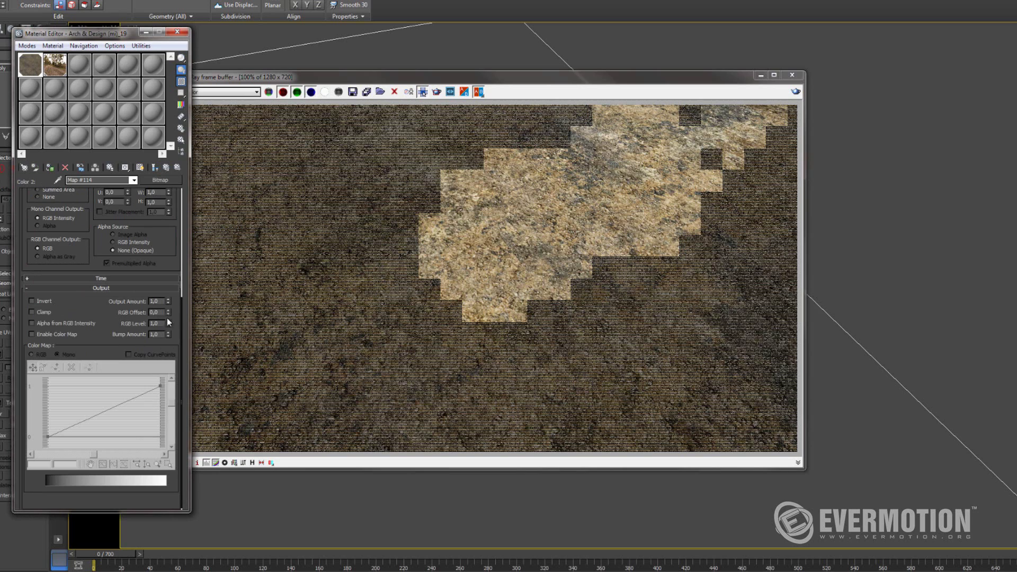
drag(167, 324, 167, 329)
Preview the darkened Color #2 texture on a sphere, then go back to the Mix map.
click(156, 169)
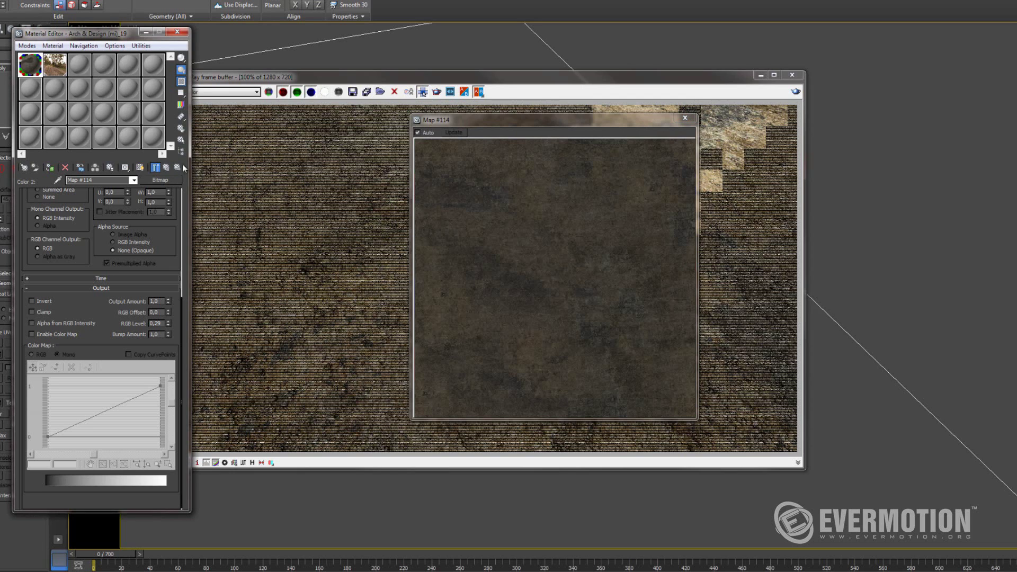
click(165, 167)
drag(561, 187, 563, 232)
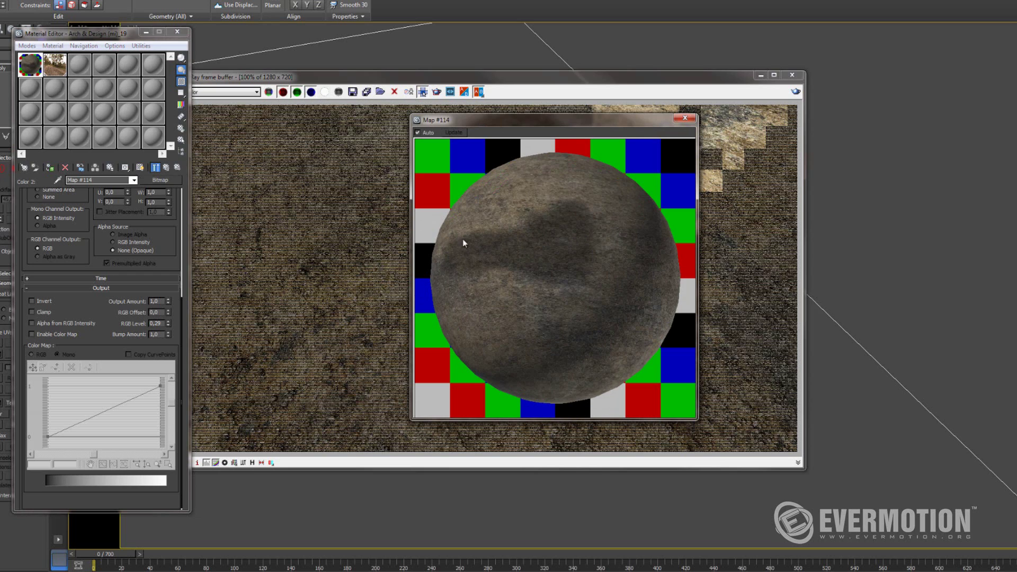
click(166, 167)
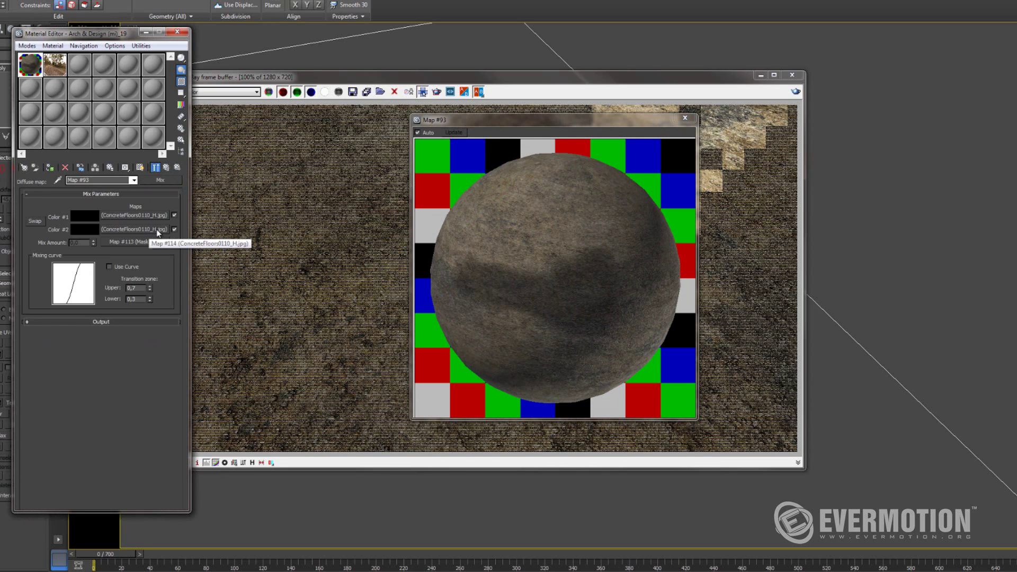
Wrap Color #2's texture in a Color Correction map with saturation at about -14.3.
click(151, 230)
click(160, 180)
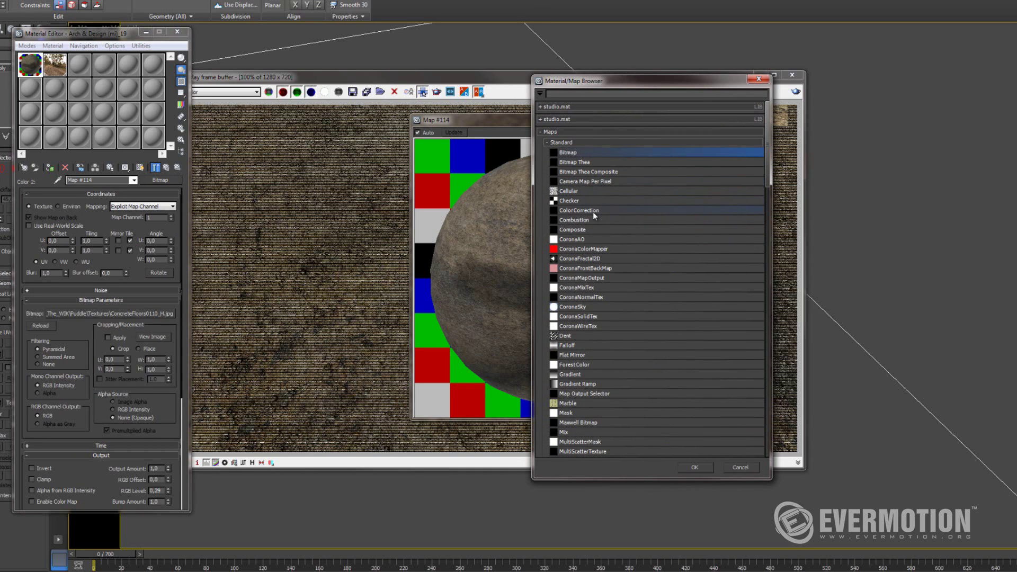
double_click(590, 212)
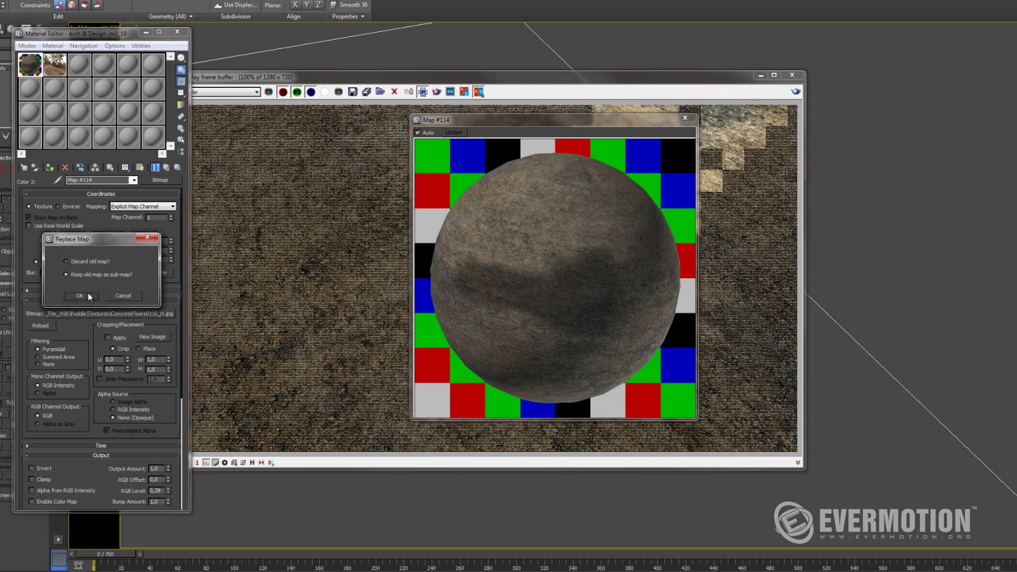
click(87, 296)
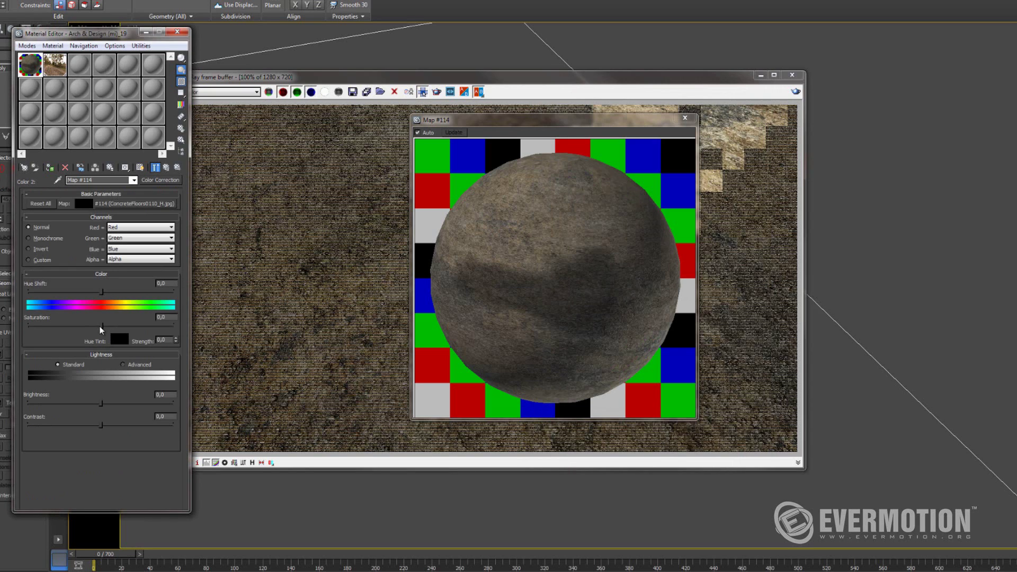
drag(102, 325, 91, 326)
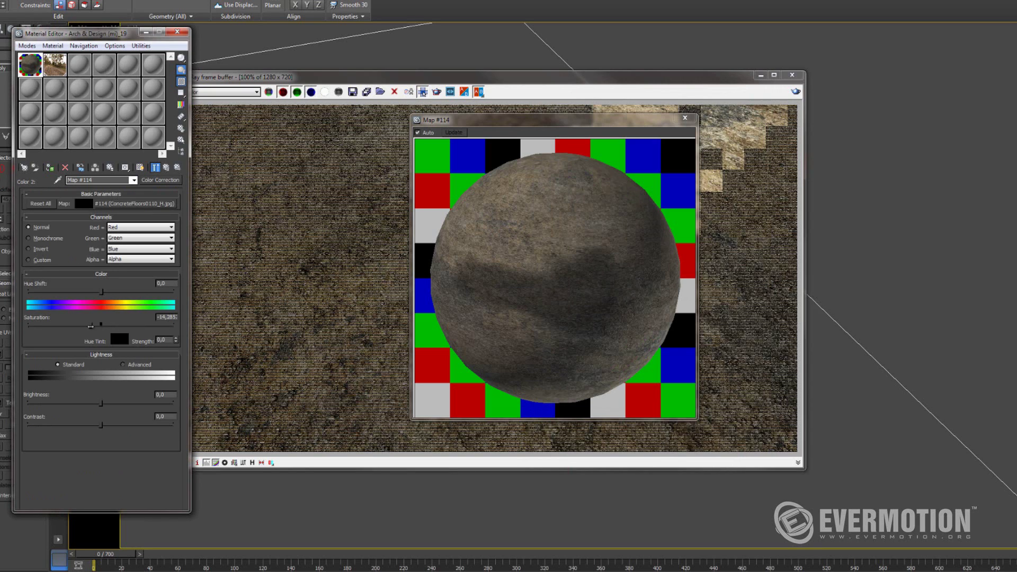
click(561, 293)
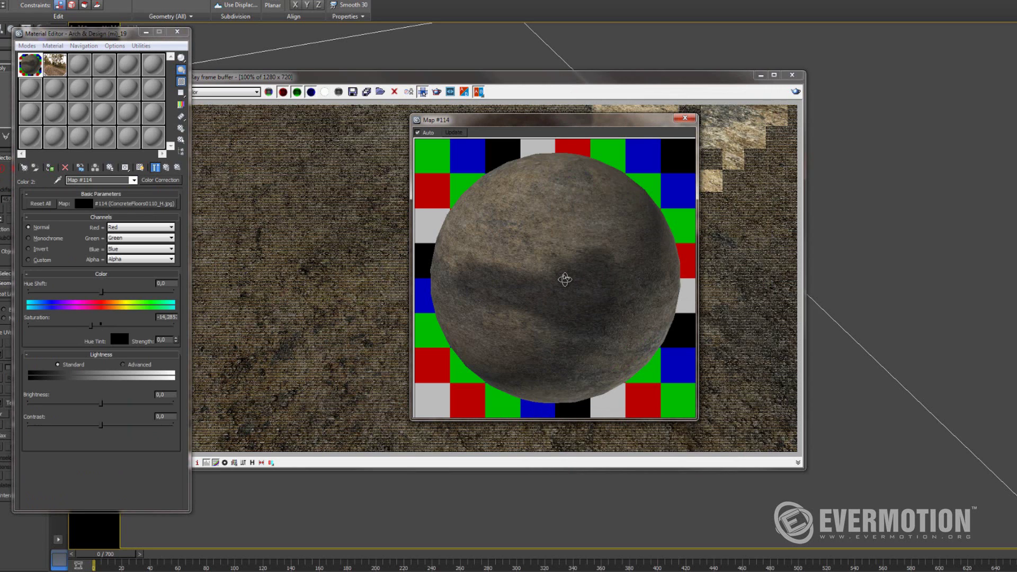
middle_drag(564, 279, 561, 249)
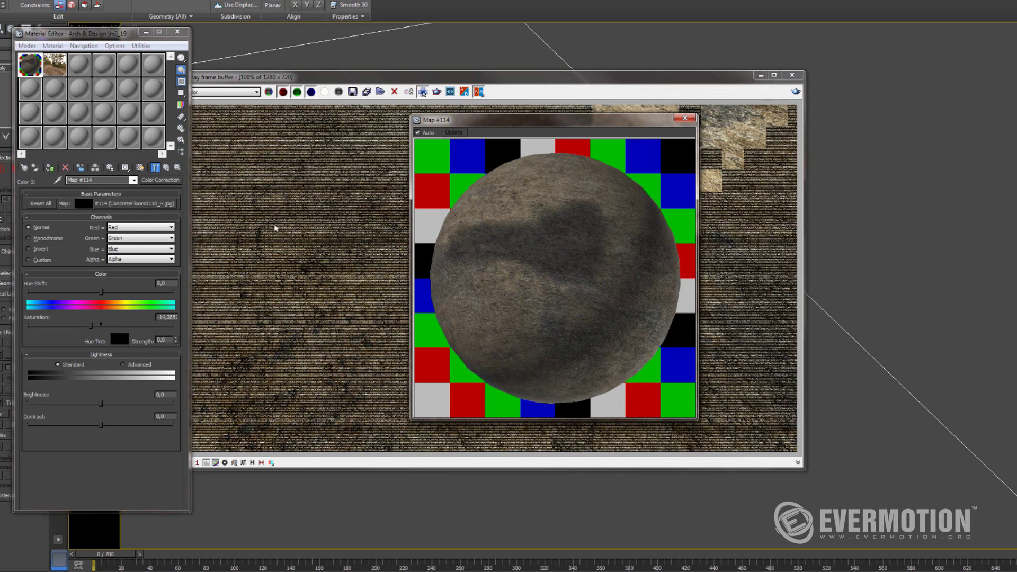
click(166, 167)
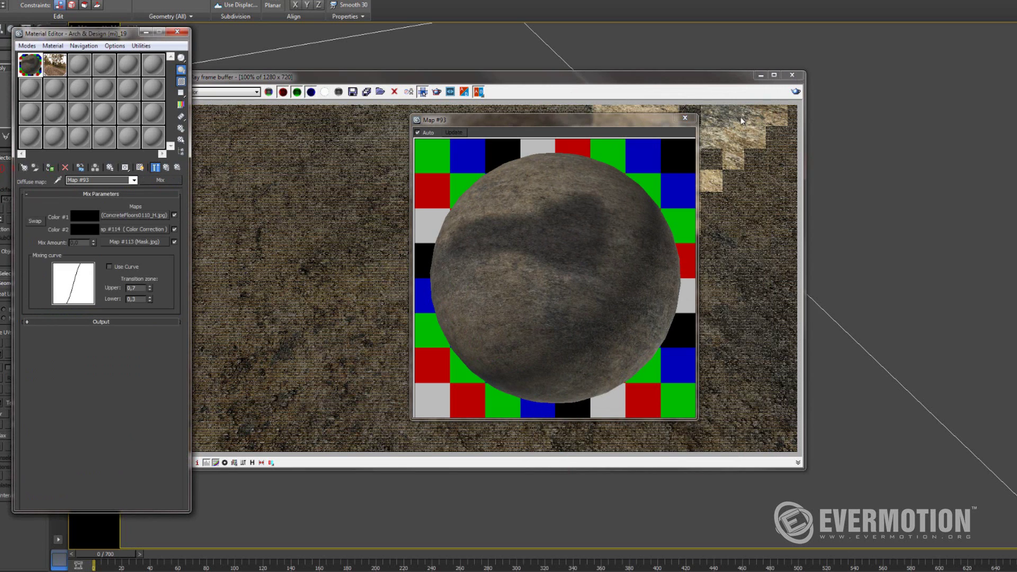
Render a partial test of the darker wet ground, then return to the material's top-level maps.
click(684, 118)
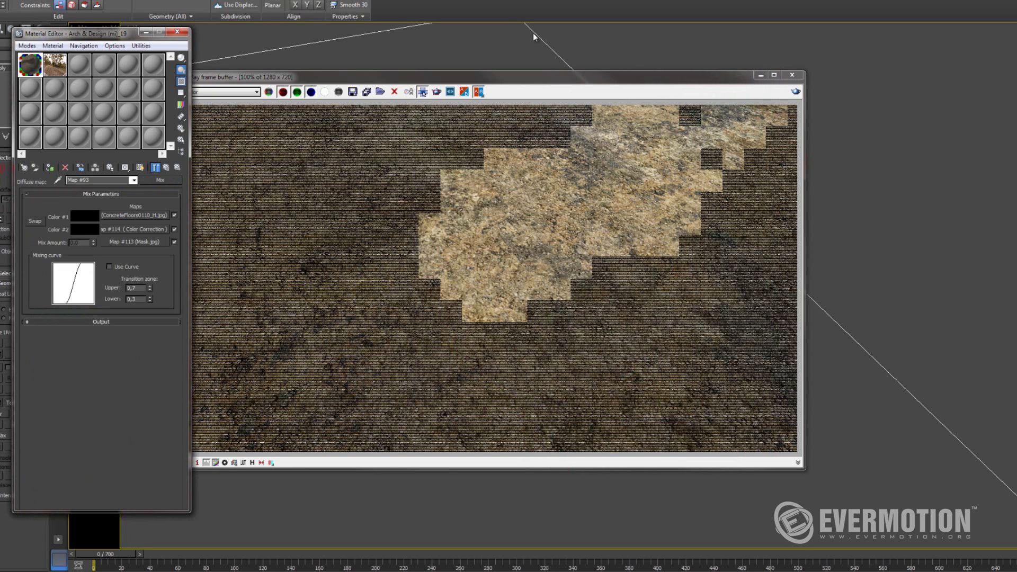
key(shift+q)
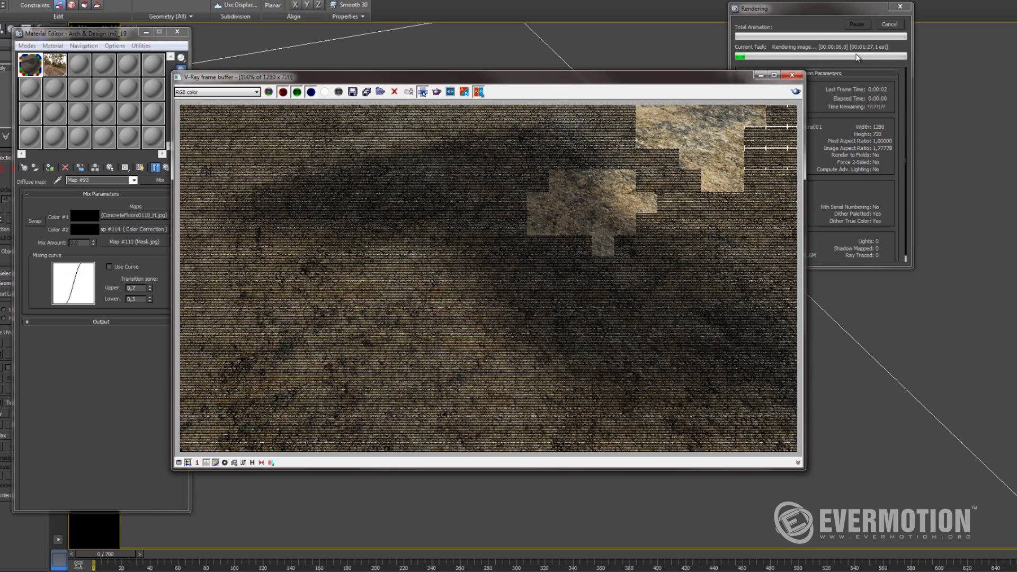
key(Escape)
scroll(588, 194, up, 1)
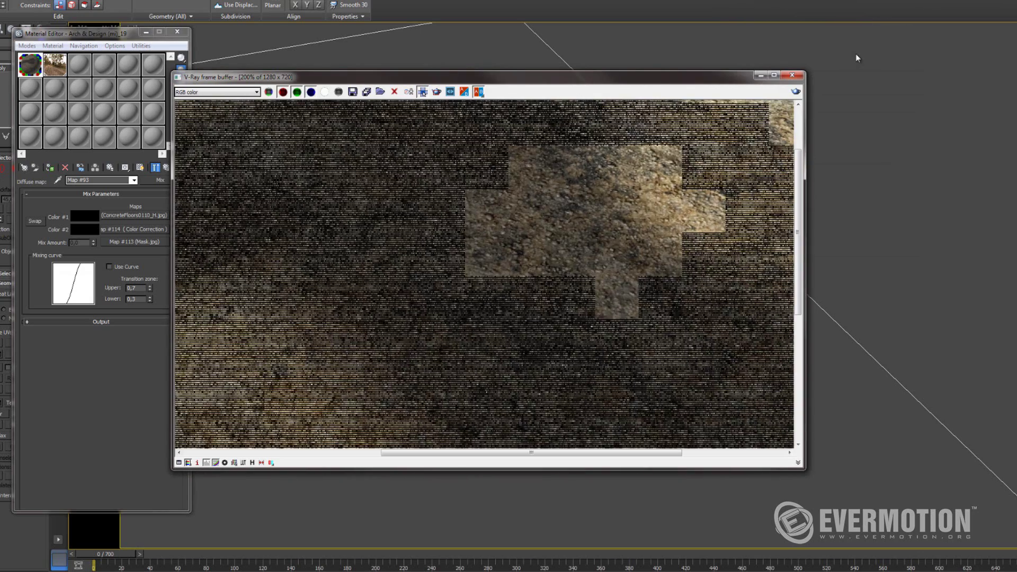
scroll(588, 193, down, 1)
key(m)
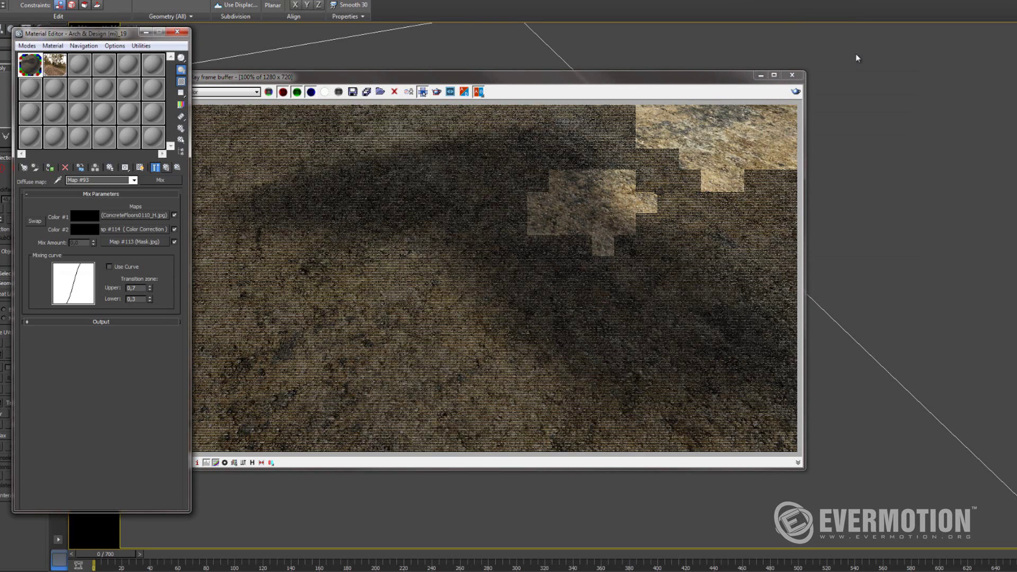
key(Up)
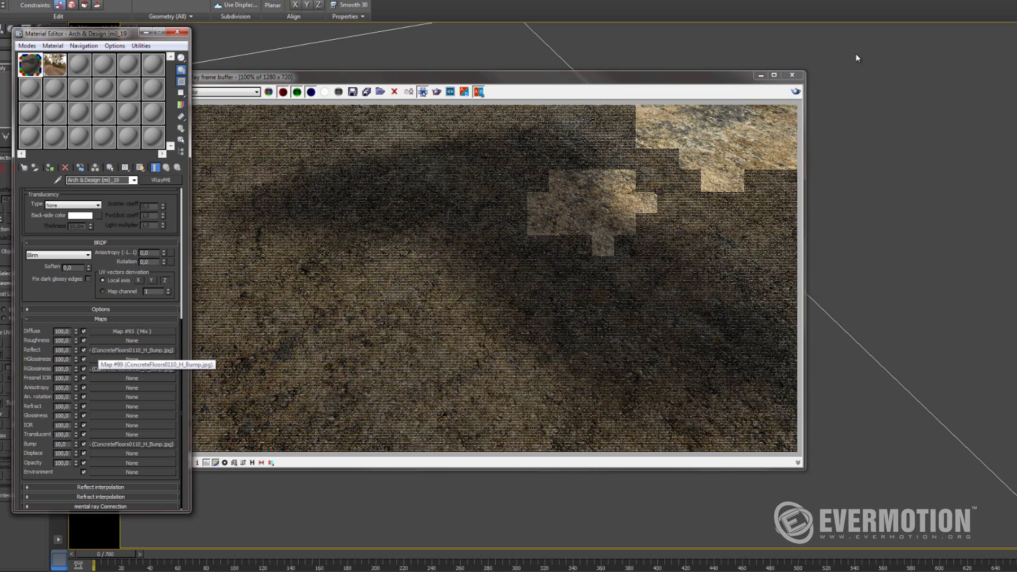
Replace the Reflect bitmap with a Mix map, keeping the concrete bump texture as a sub-map.
click(98, 350)
click(160, 180)
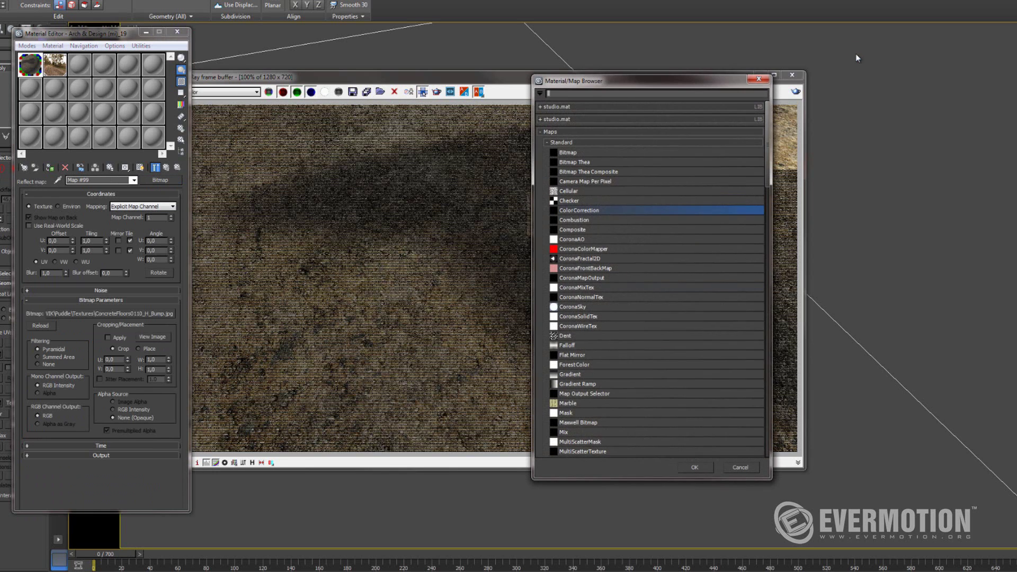
scroll(657, 399, down, 2)
key(Return)
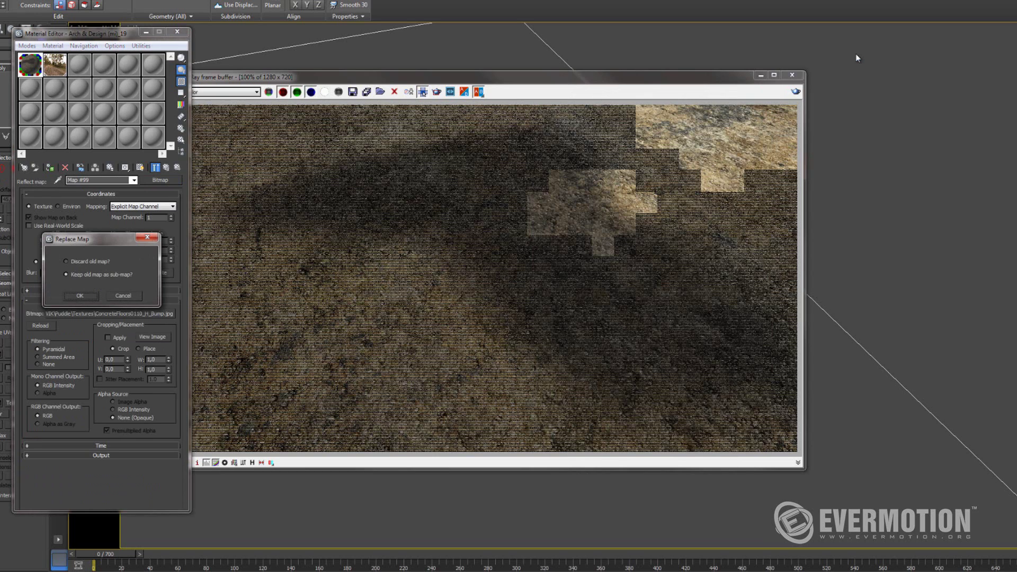
key(Return)
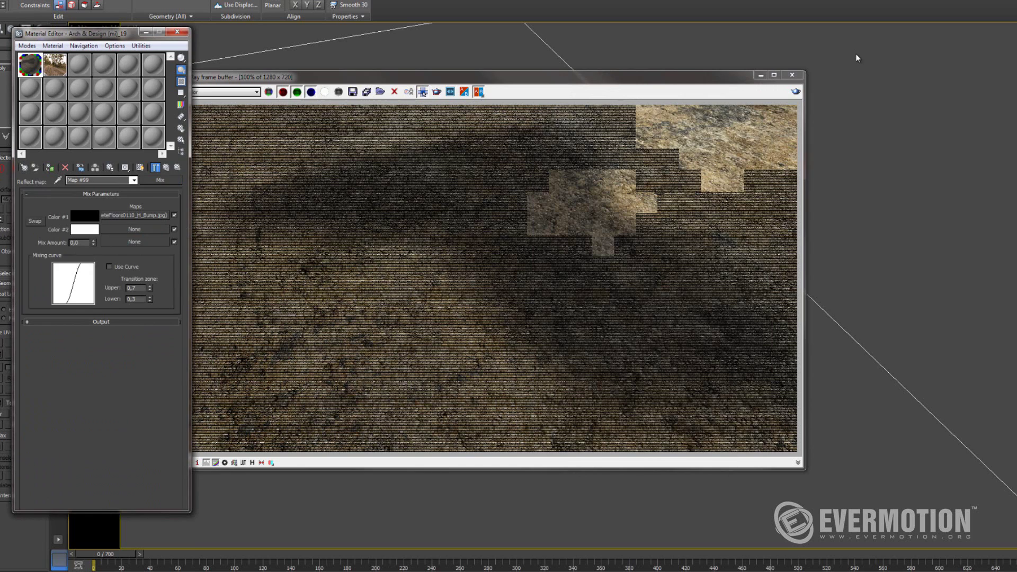
click(166, 168)
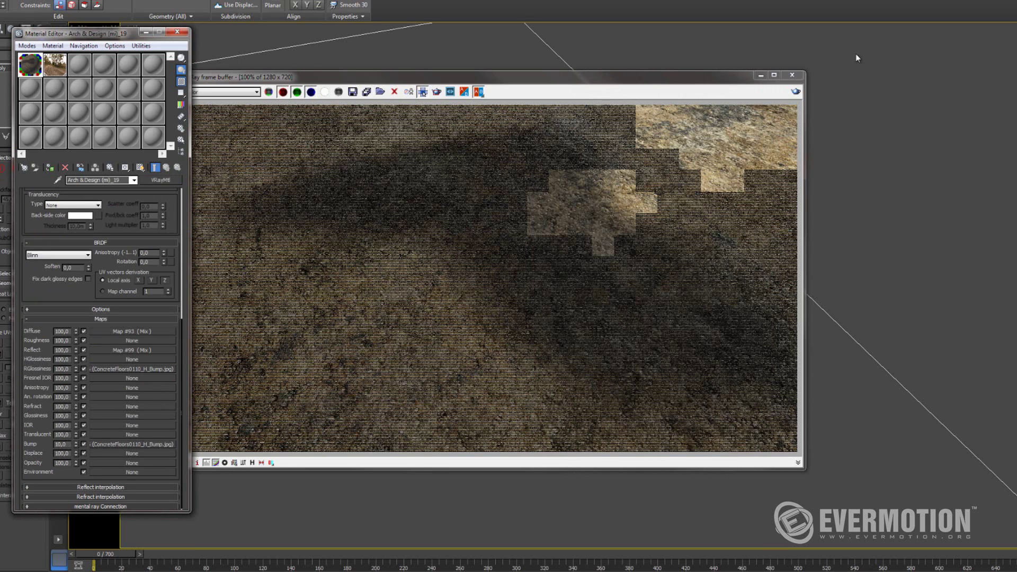
Load Mask.jpg as a Bitmap into the reflection Mix Amount.
click(132, 350)
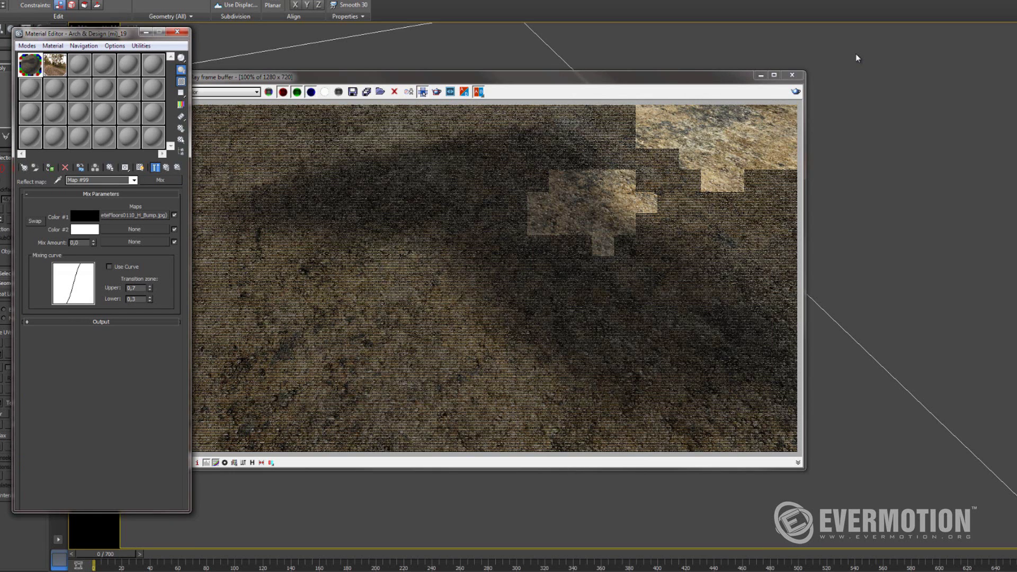
click(134, 241)
key(Home)
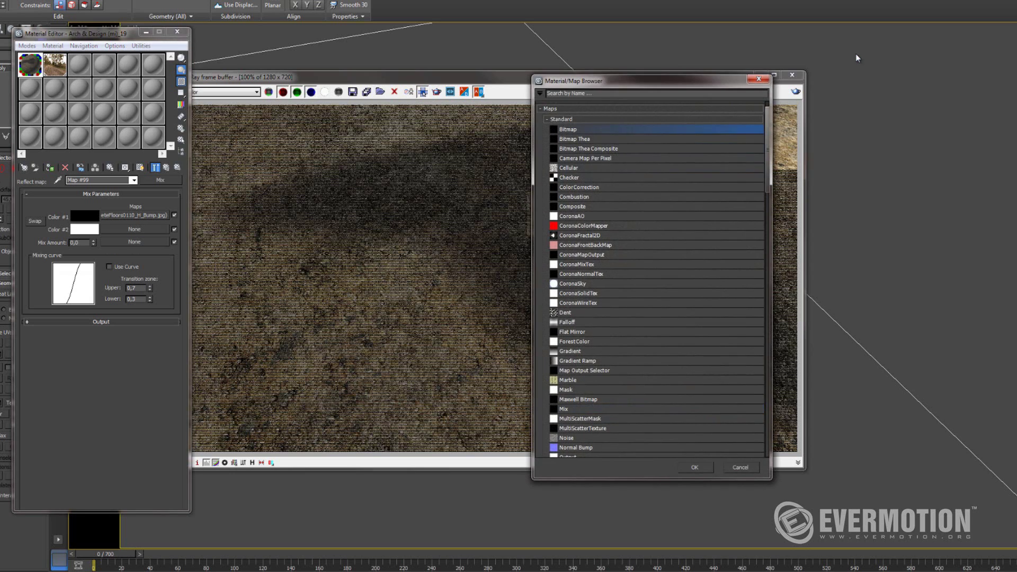
key(Return)
key(Return)
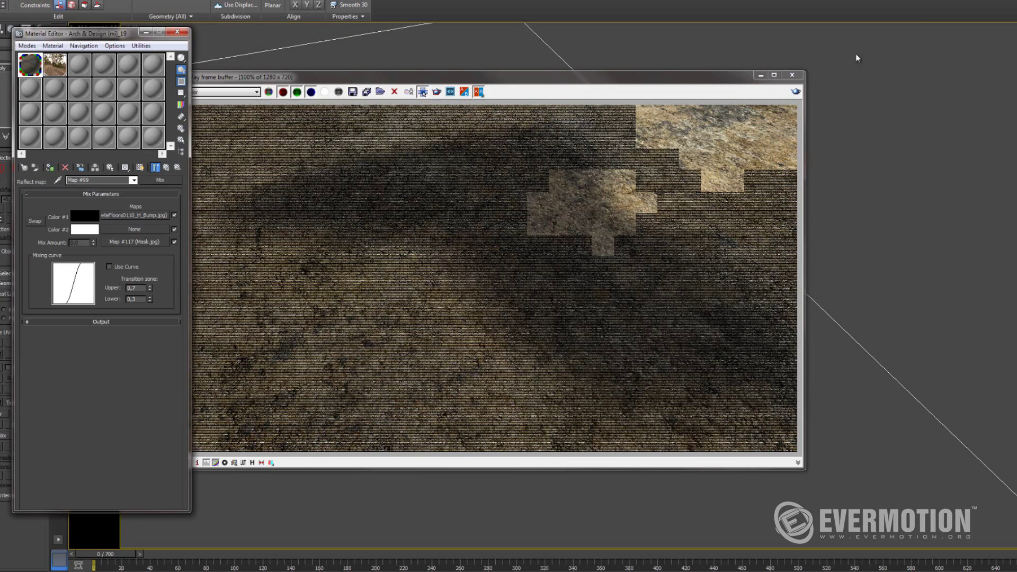
double_click(31, 66)
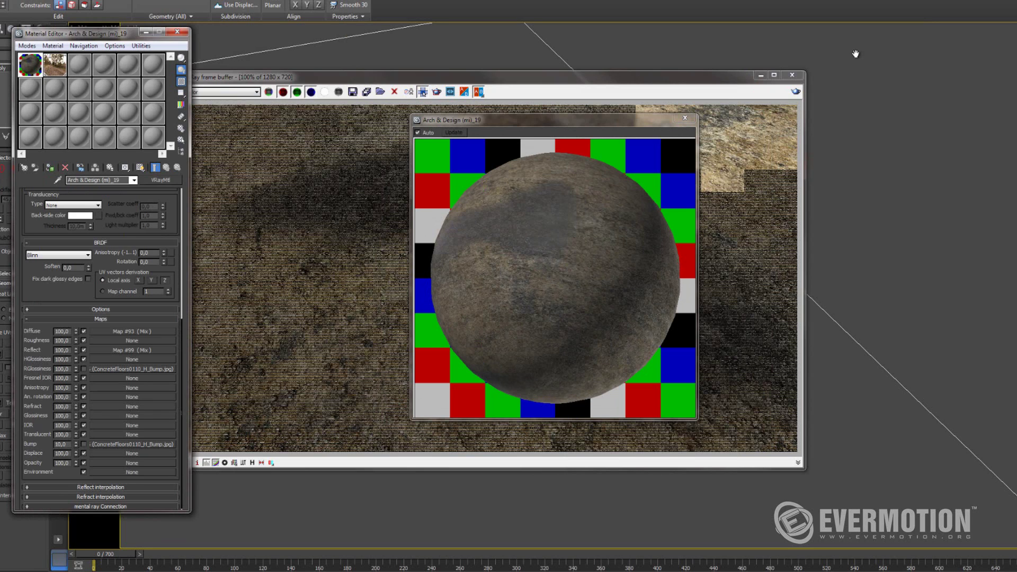
Close the enlarged material preview to return to the V-Ray frame buffer.
scroll(101, 349, up, 3)
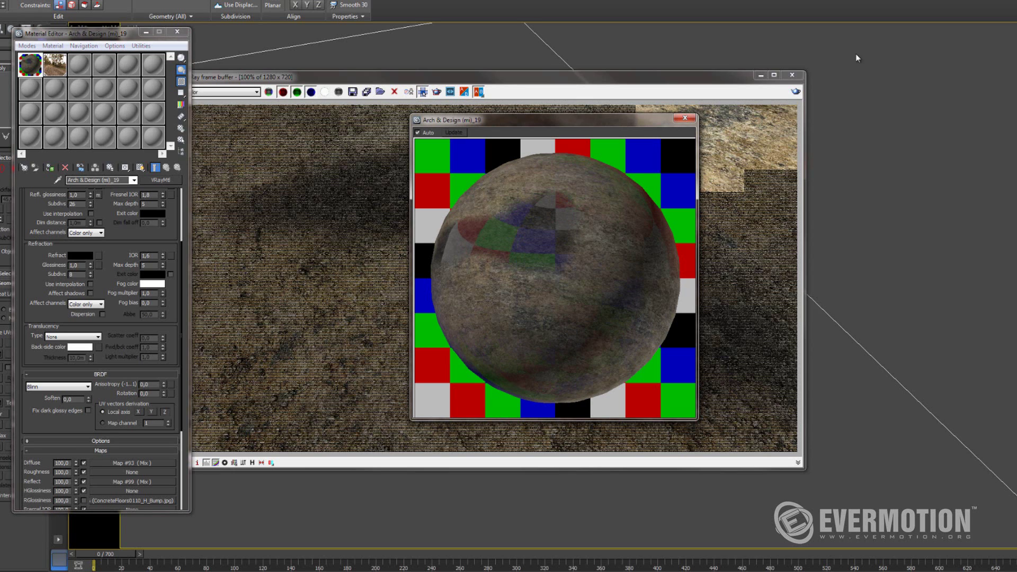
key(Escape)
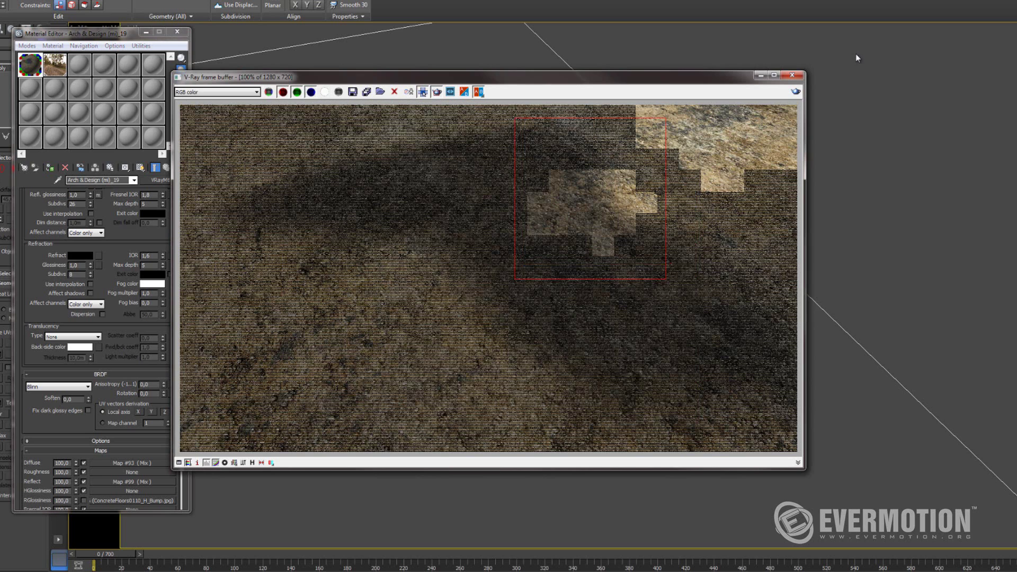
Re-render the puddle region, inspect its reflections, then open Reflect Map #99.
key(shift+q)
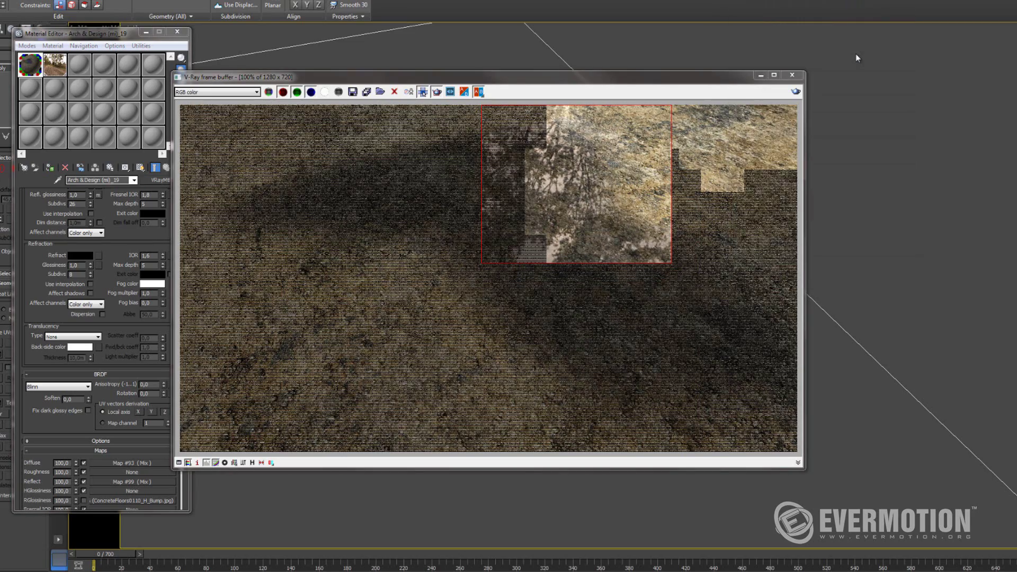
scroll(619, 169, up, 2)
middle_drag(617, 186, 516, 232)
scroll(498, 159, down, 1)
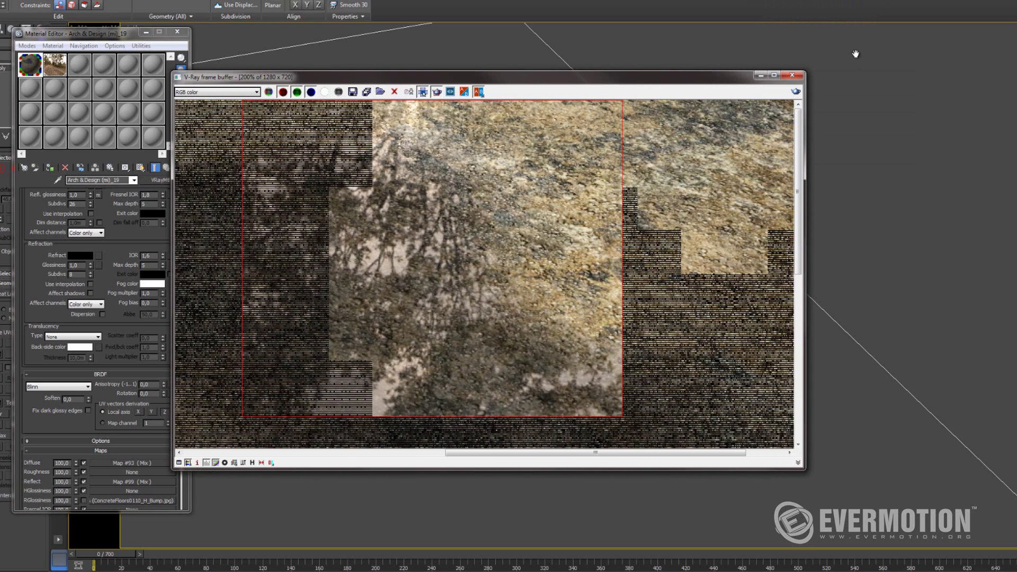
double_click(30, 64)
click(98, 266)
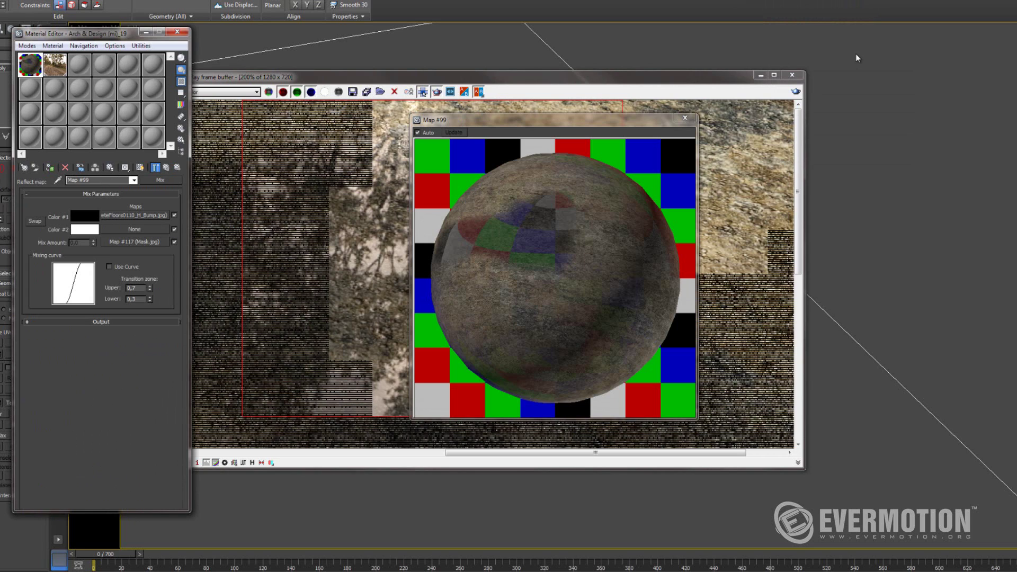
Lower the concrete bump bitmap's RGB output level to 0.68.
click(133, 215)
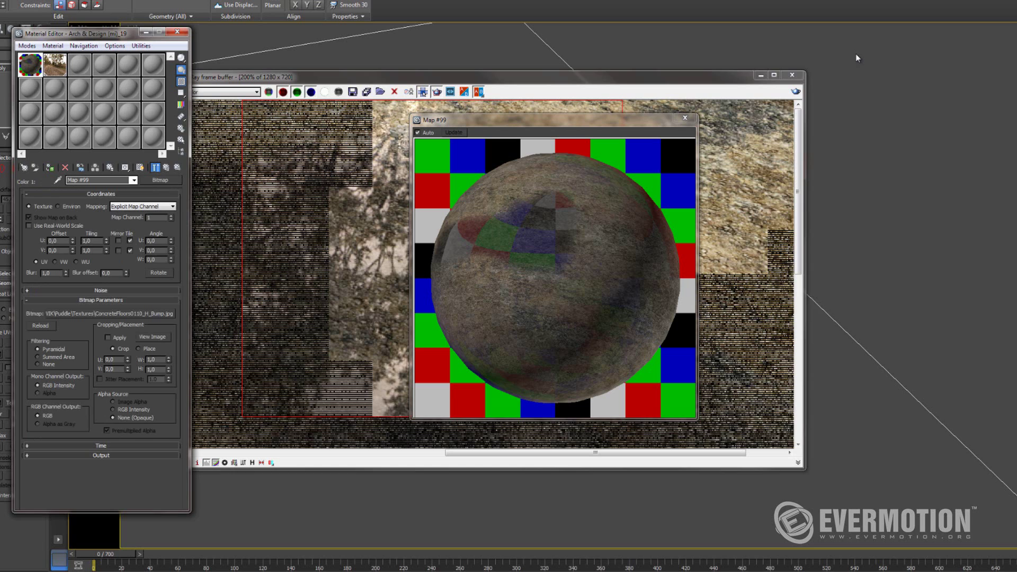
click(101, 455)
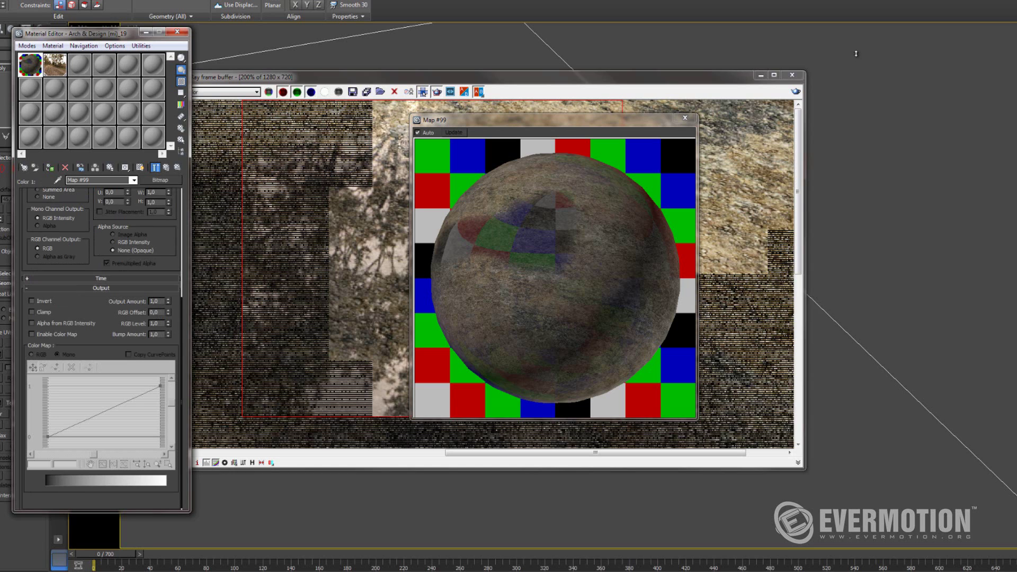
drag(167, 323, 167, 340)
click(166, 167)
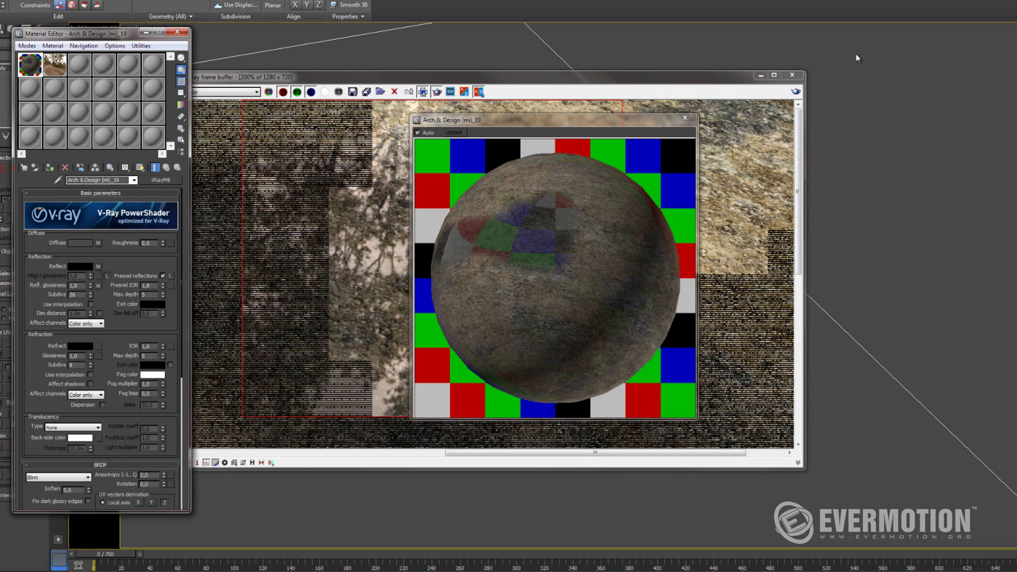
Replace the reflection glossiness bitmap with a Mix map, keeping the old bitmap as a sub-map.
scroll(101, 349, down, 7)
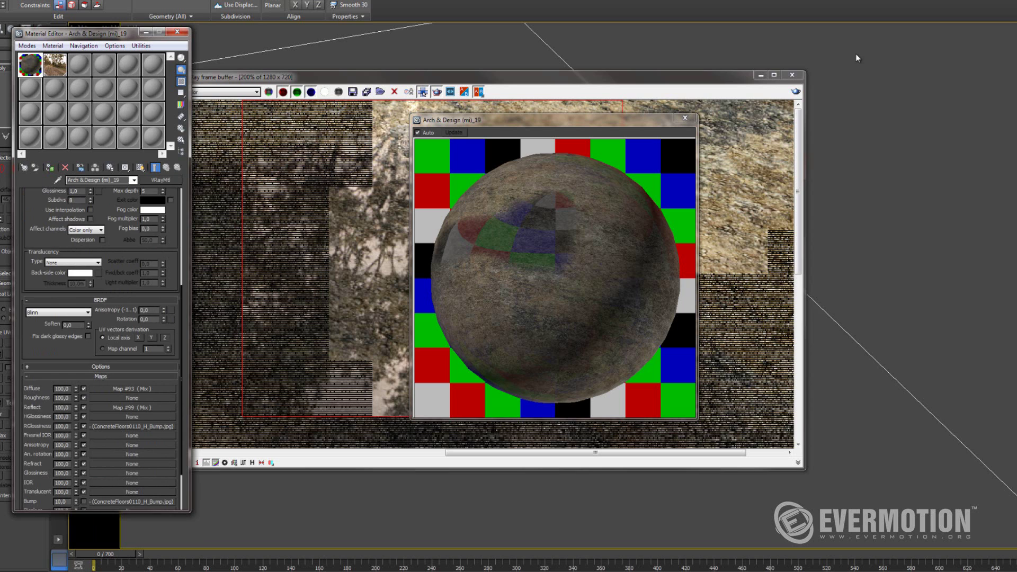
click(132, 426)
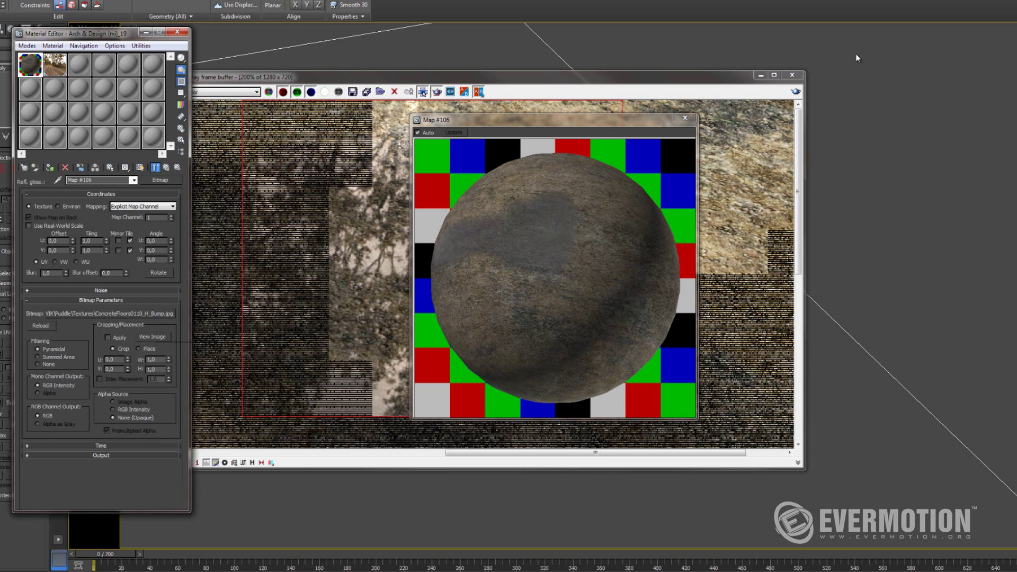
click(160, 180)
double_click(564, 408)
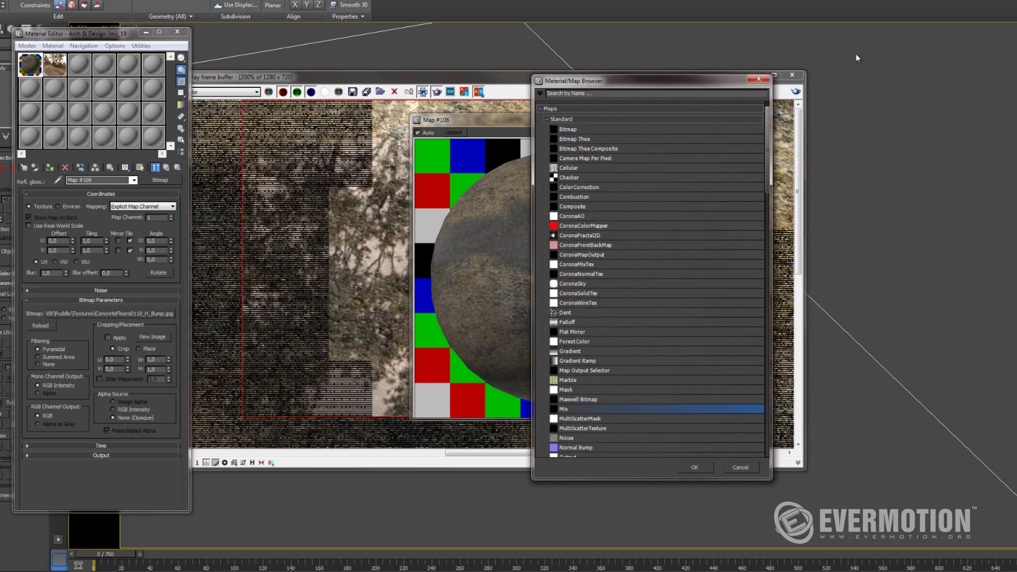
key(Return)
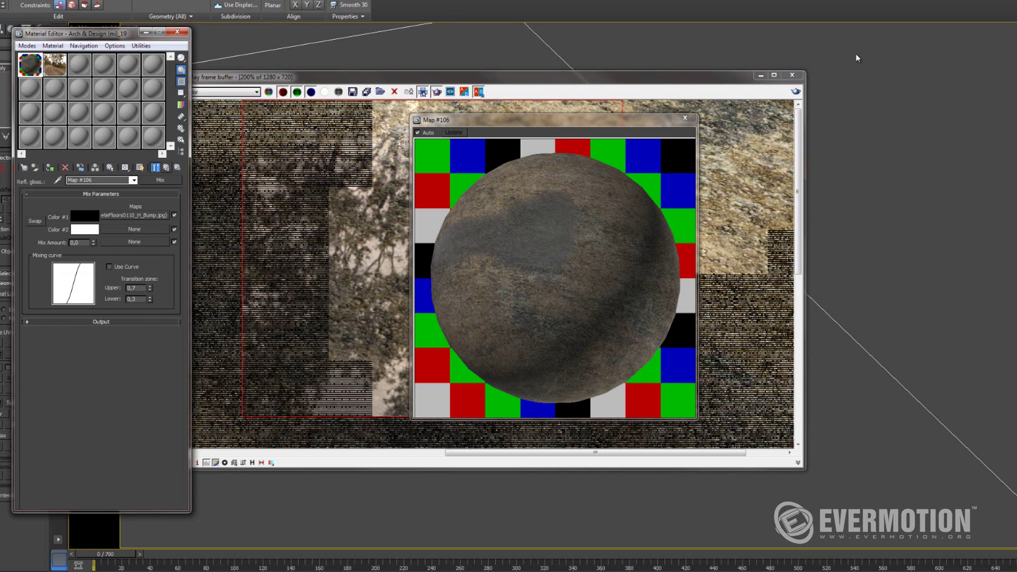
Load Mask.jpg as a bitmap driving the glossiness Mix map's mix amount.
key(Up)
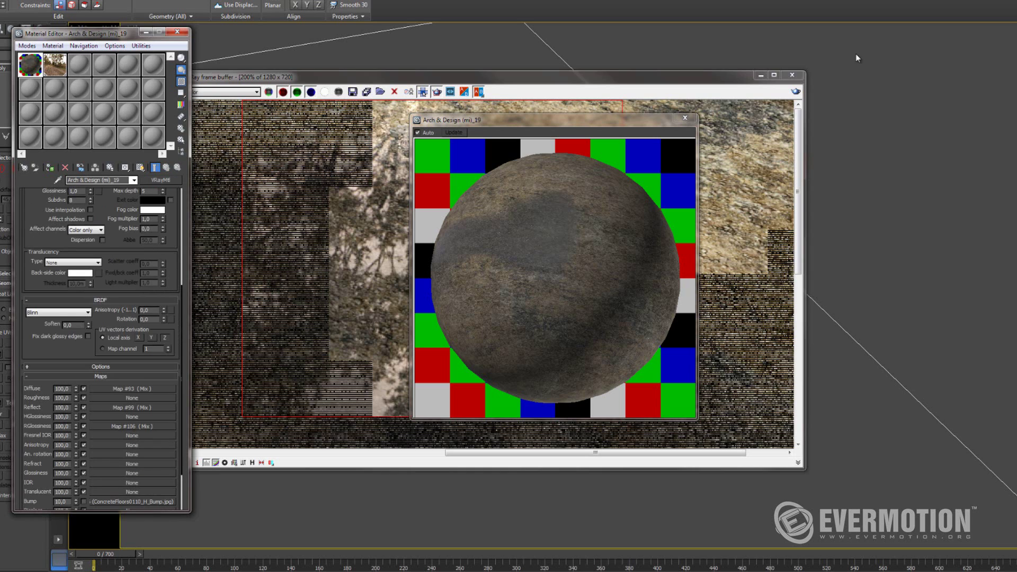
key(space)
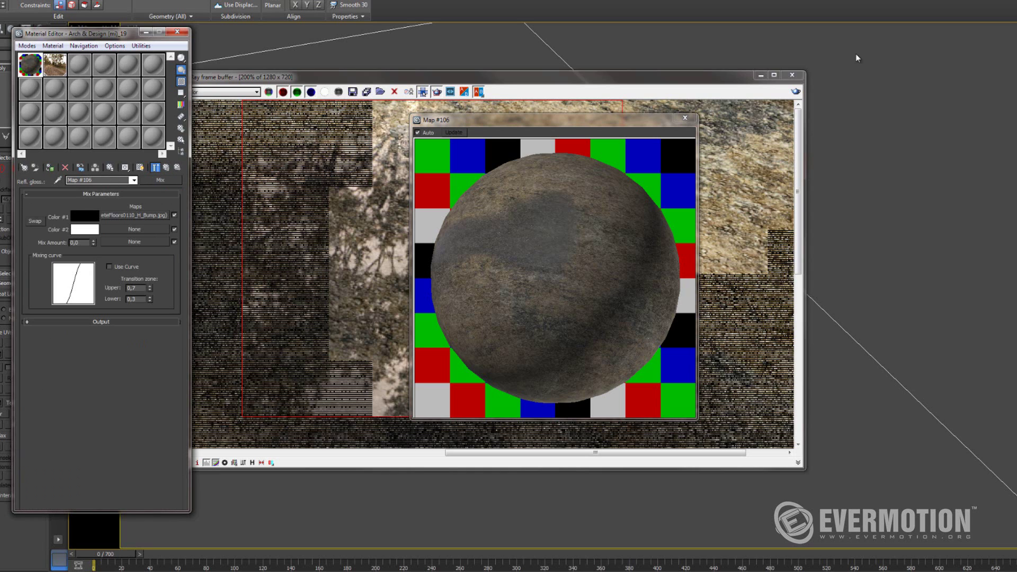
key(space)
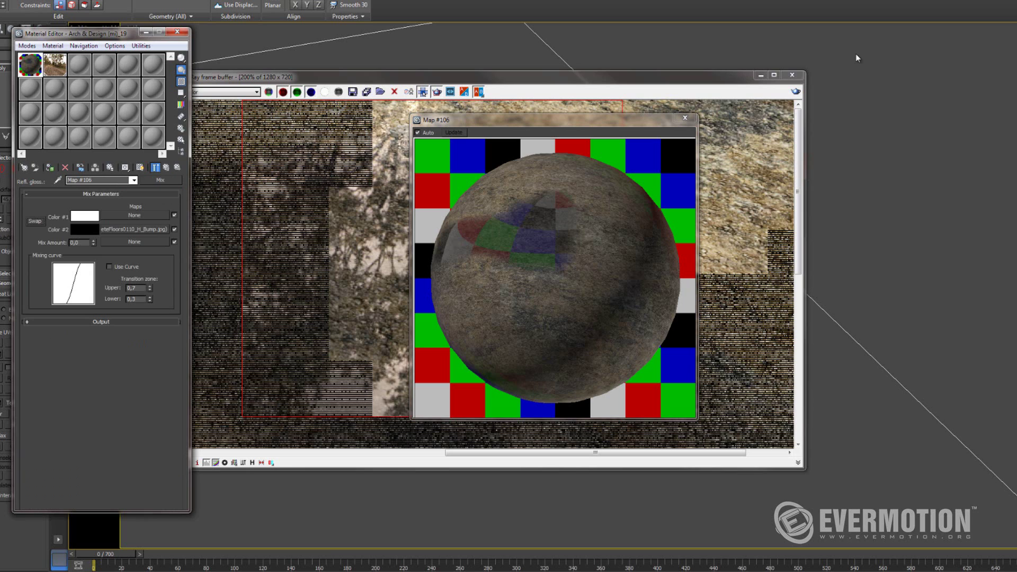
key(ctrl+z)
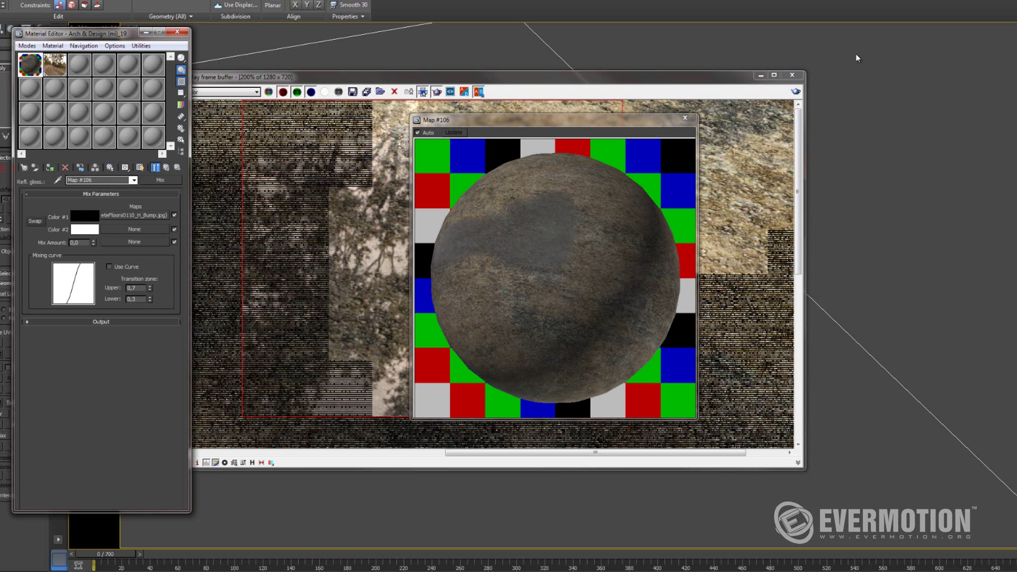
key(space)
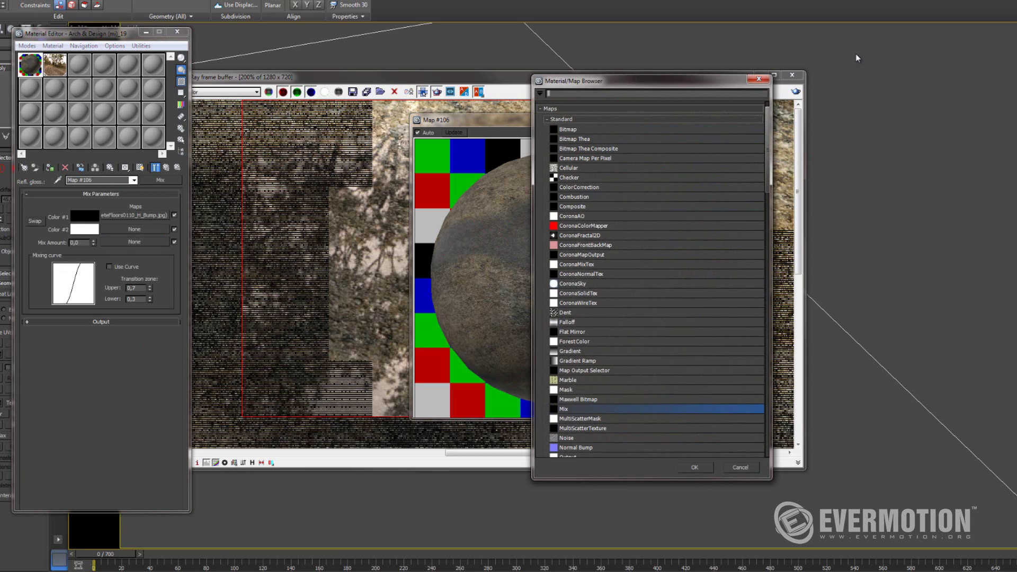
double_click(568, 129)
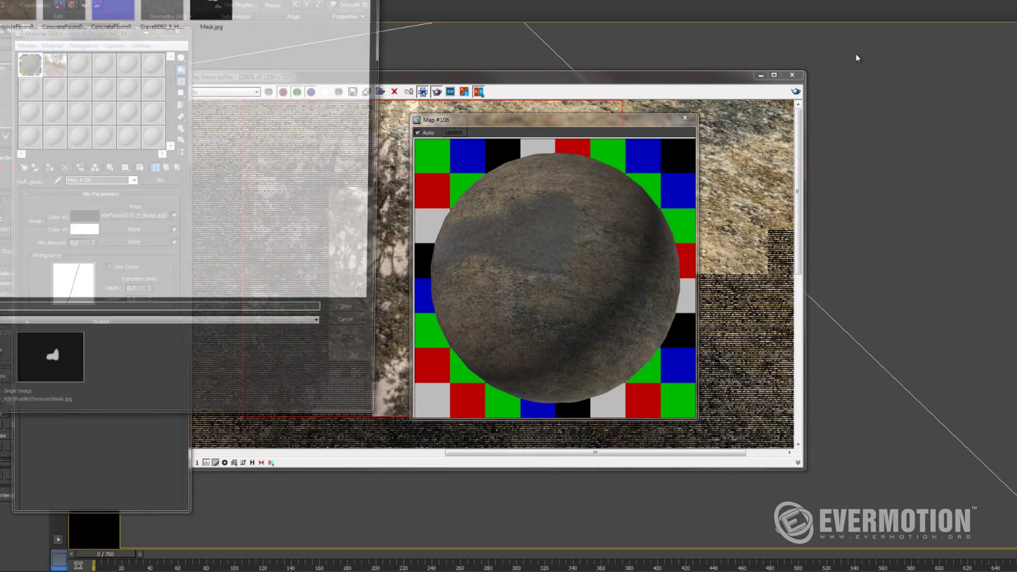
key(Return)
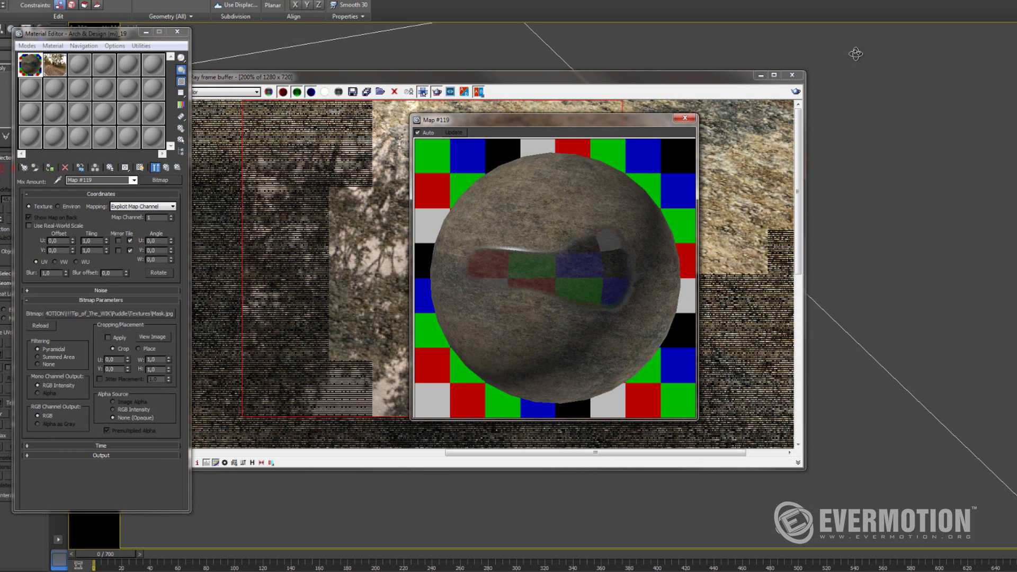
key(Up)
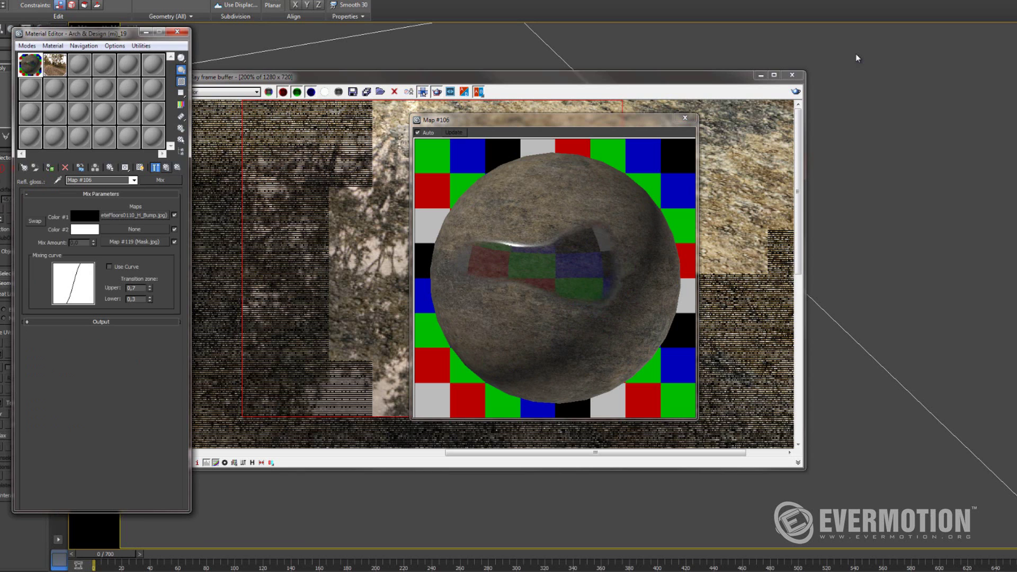
Close the map preview and re-render the full scene with the new ground material, viewed at 100%.
key(Up)
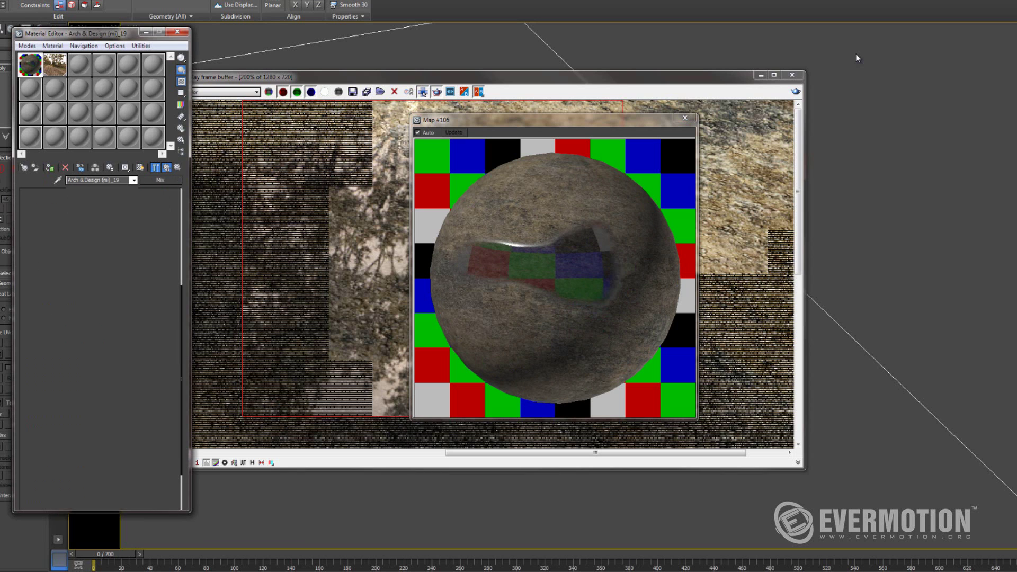
key(shift+q)
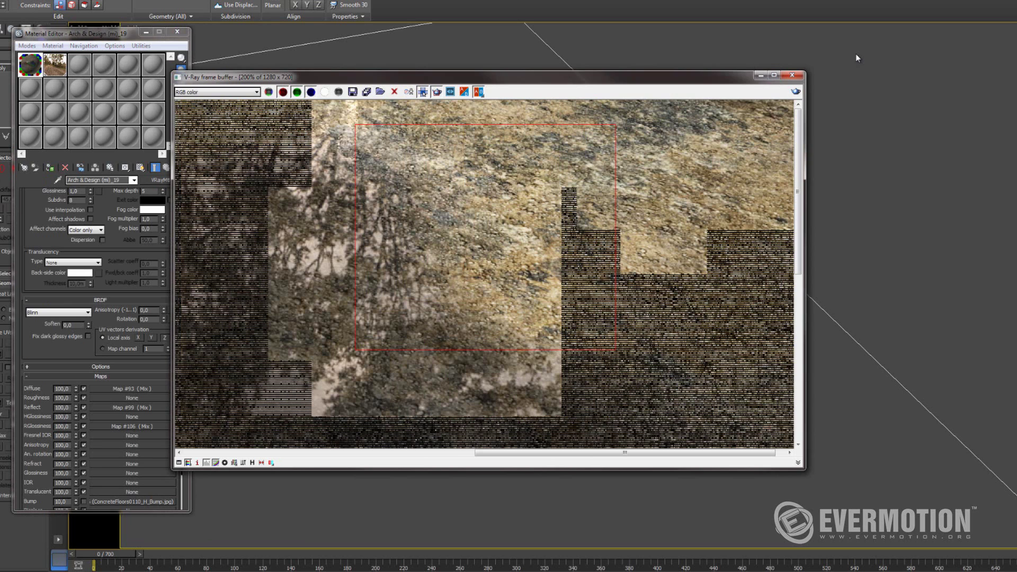
key(shift+q)
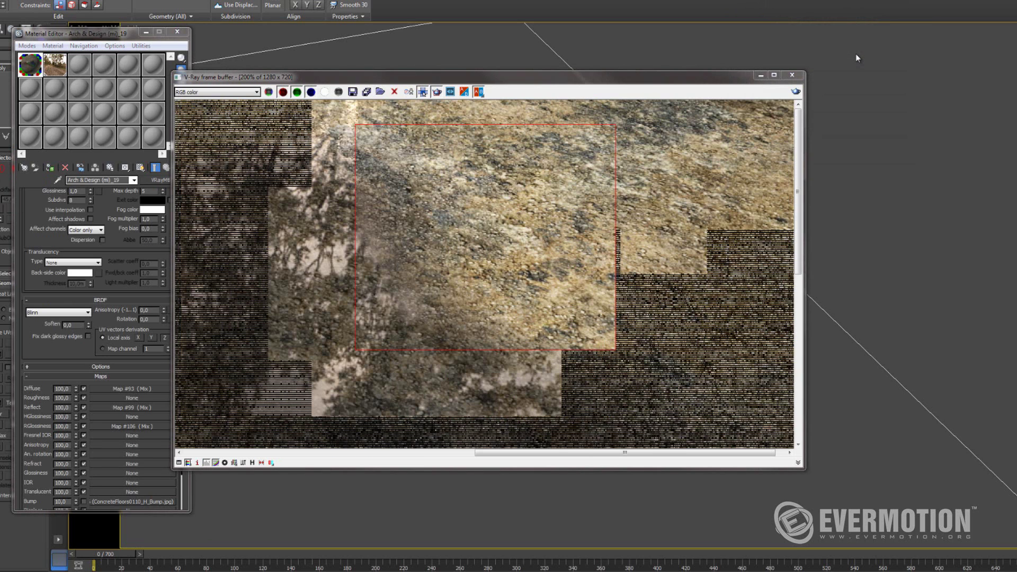
key(Left)
scroll(484, 274, down, 1)
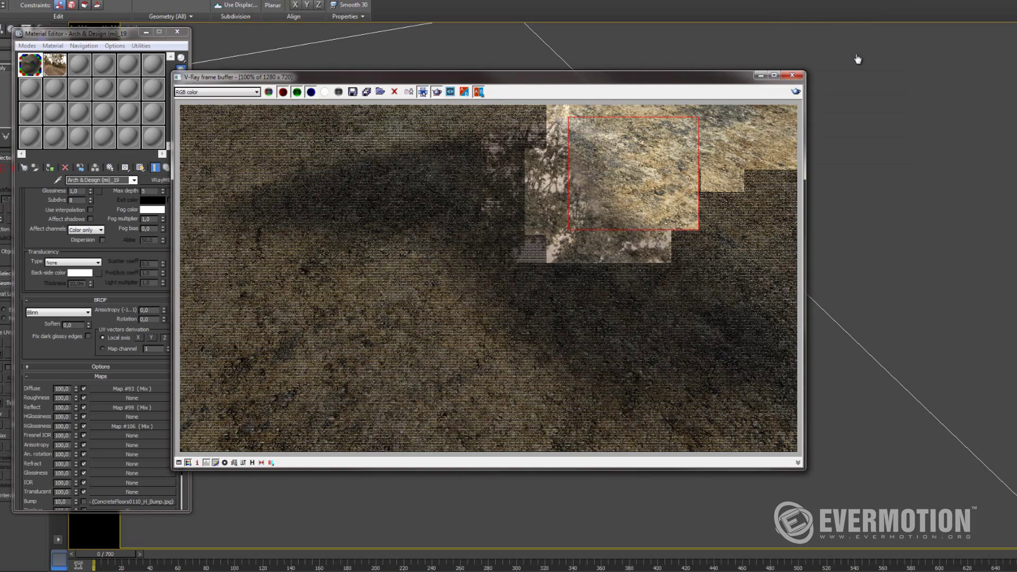
click(795, 91)
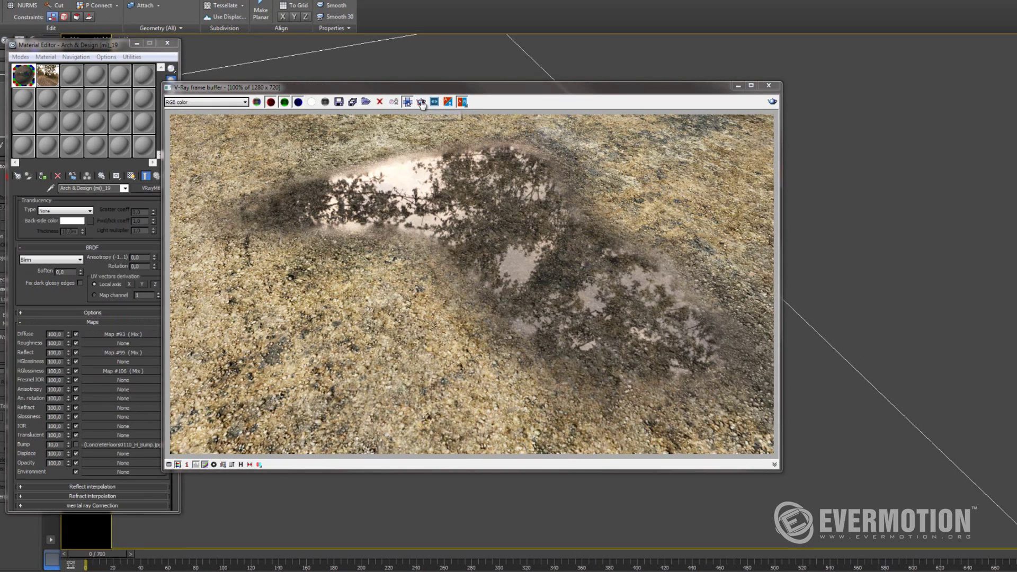
Mark a render region over the puddle's left end and preview the bump texture image.
drag(425, 139, 330, 273)
drag(383, 132, 295, 284)
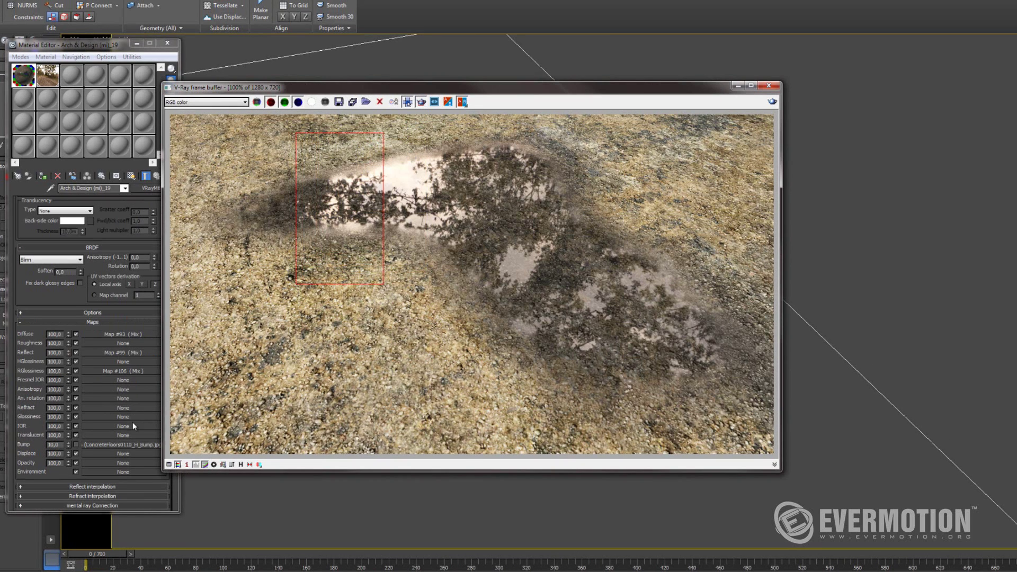
click(20, 421)
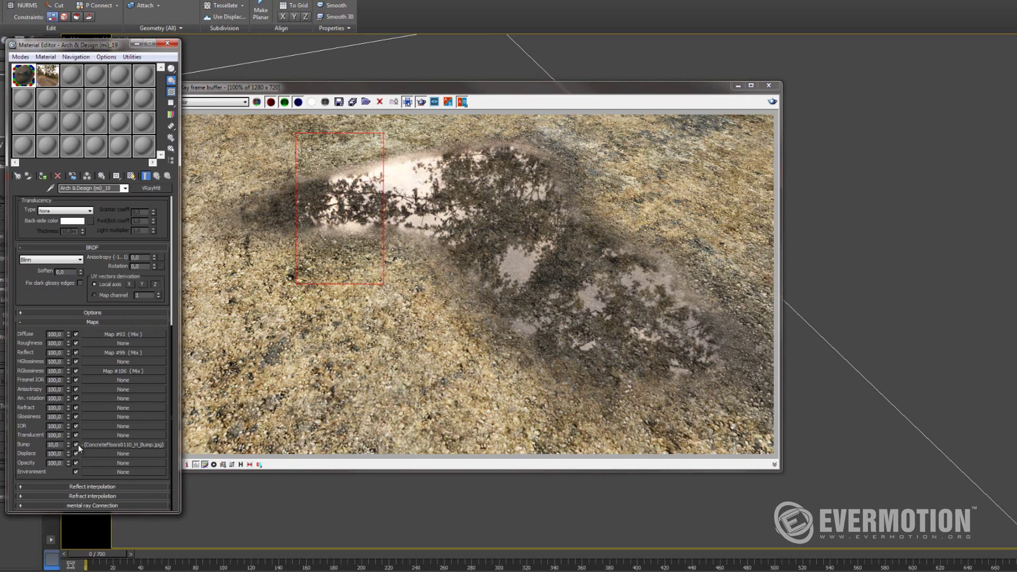
click(123, 445)
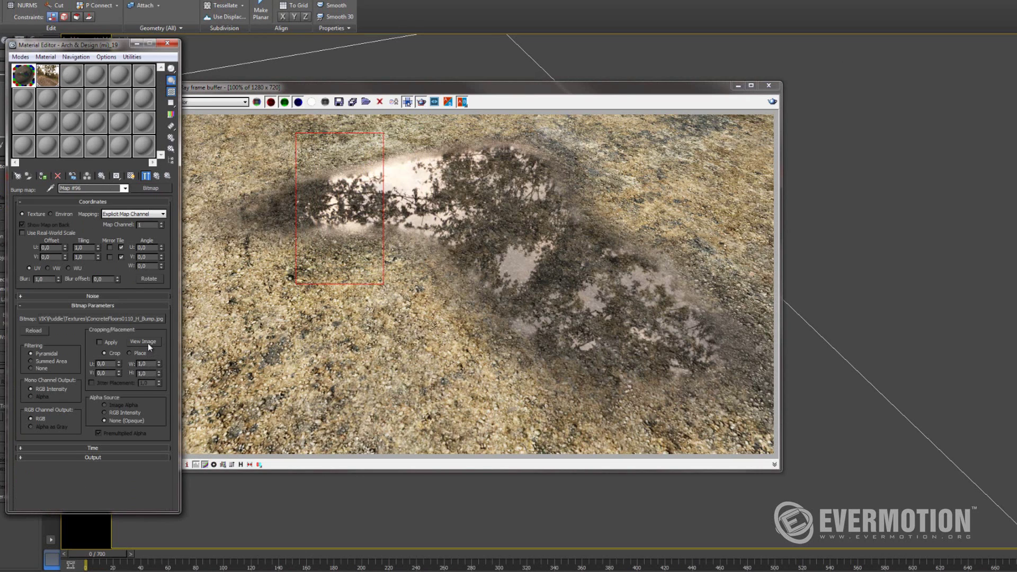
click(148, 343)
click(643, 89)
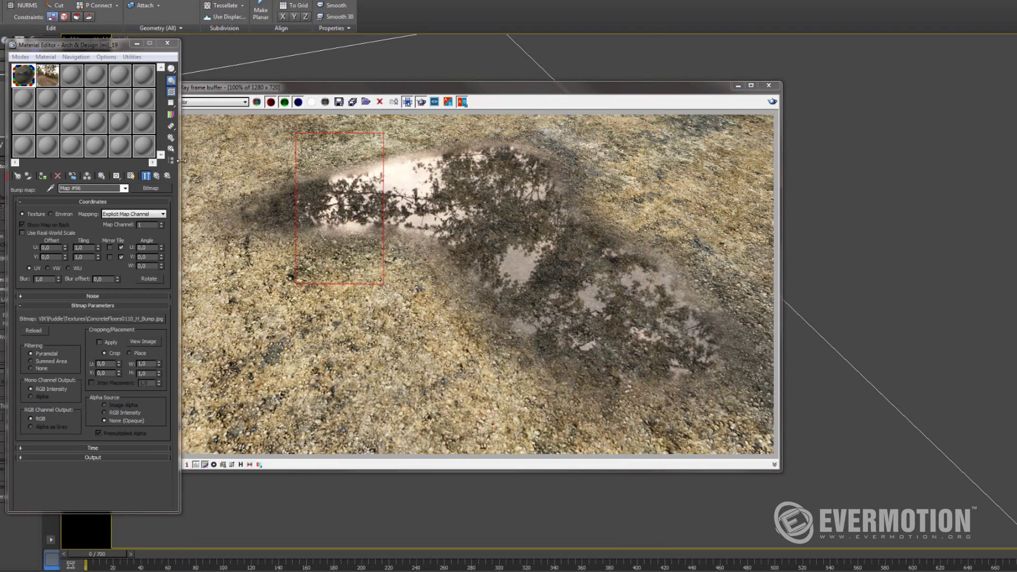
click(158, 176)
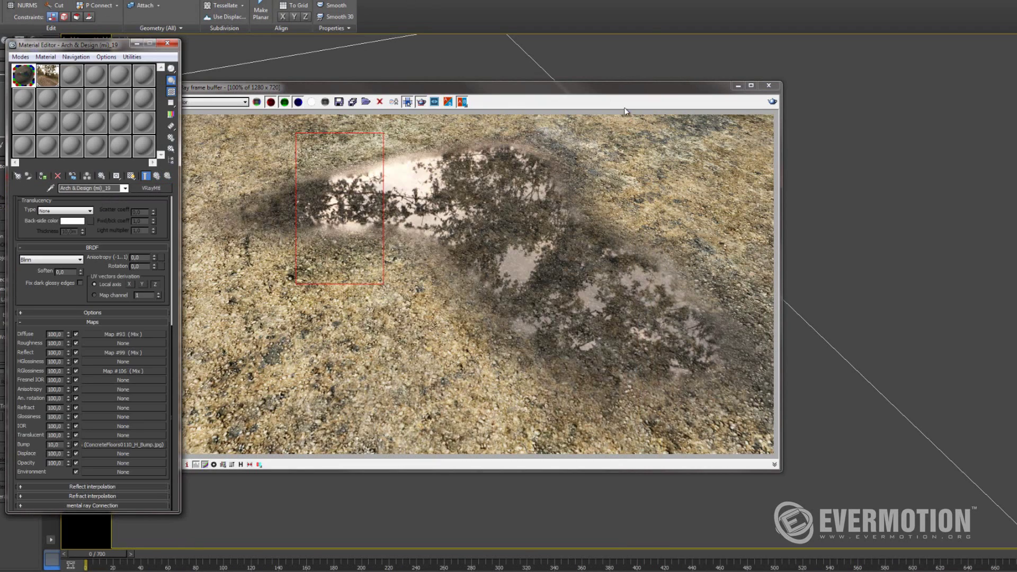
Start the region render, cancel it, and zoom in to 200%.
click(772, 101)
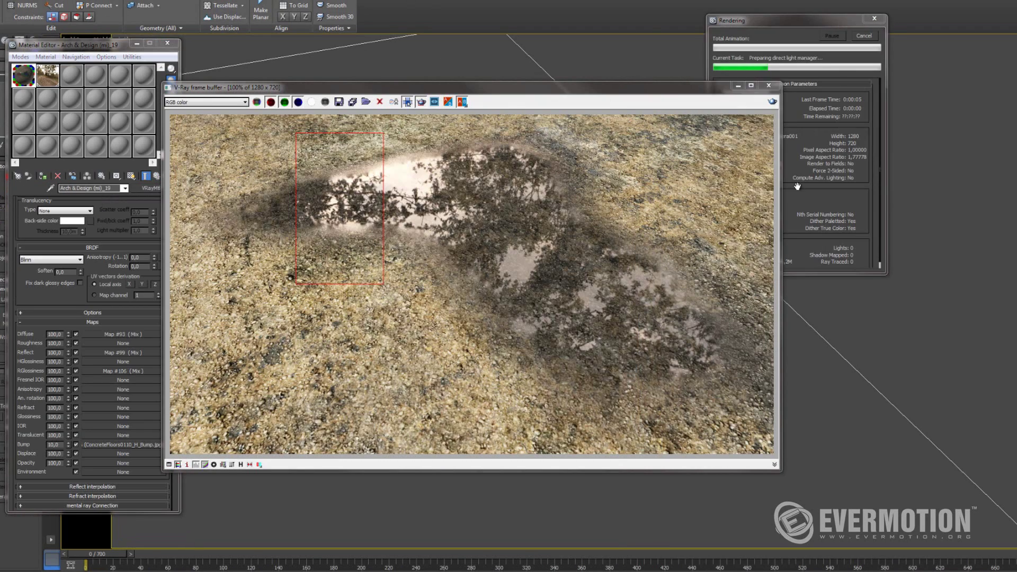
click(865, 37)
scroll(369, 187, up, 1)
middle_drag(370, 186, 405, 215)
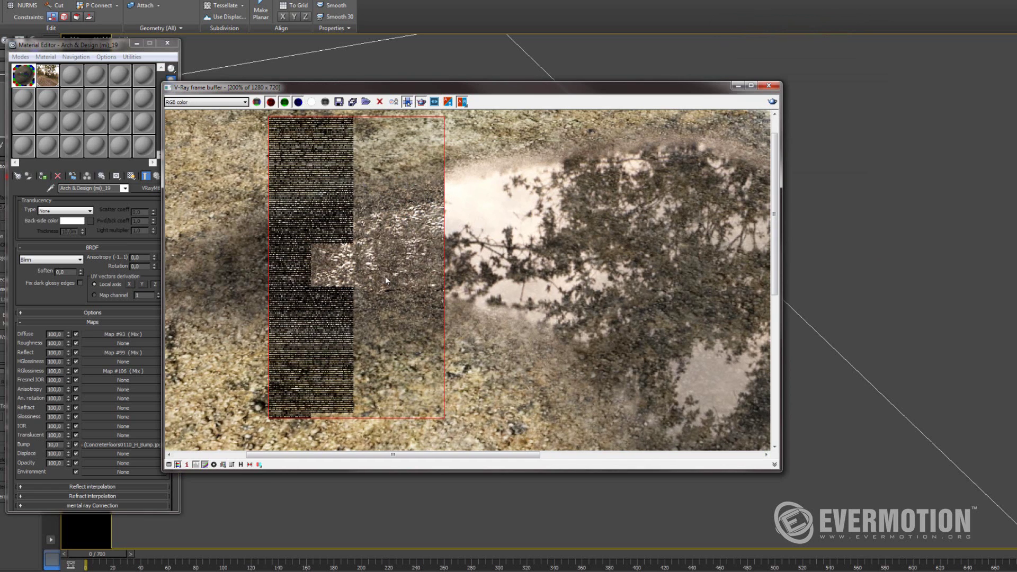
Replace the bump bitmap with a Mix map keeping the old bitmap, its mix amount driven by Mask.jpg.
click(106, 445)
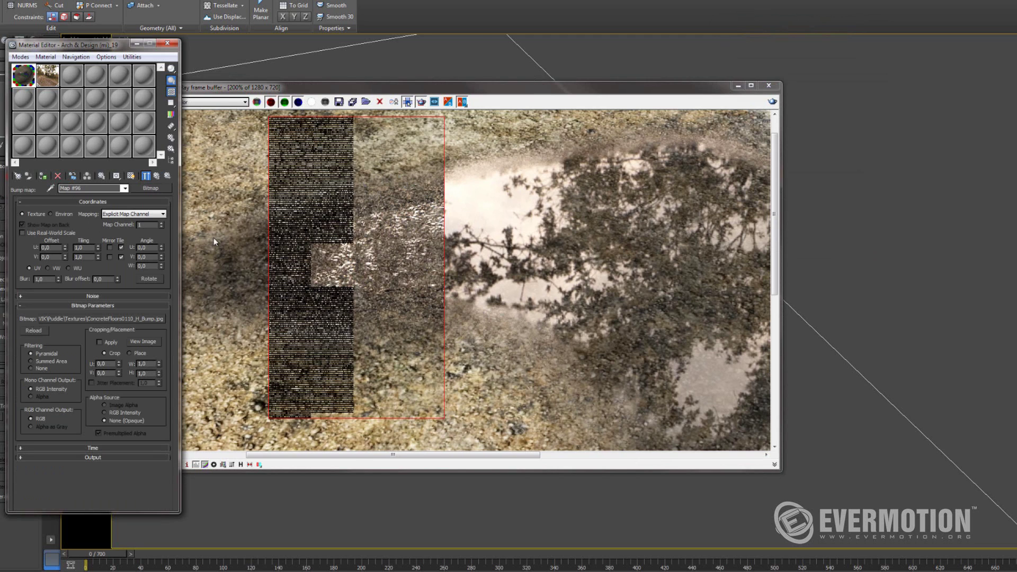
click(152, 188)
double_click(554, 413)
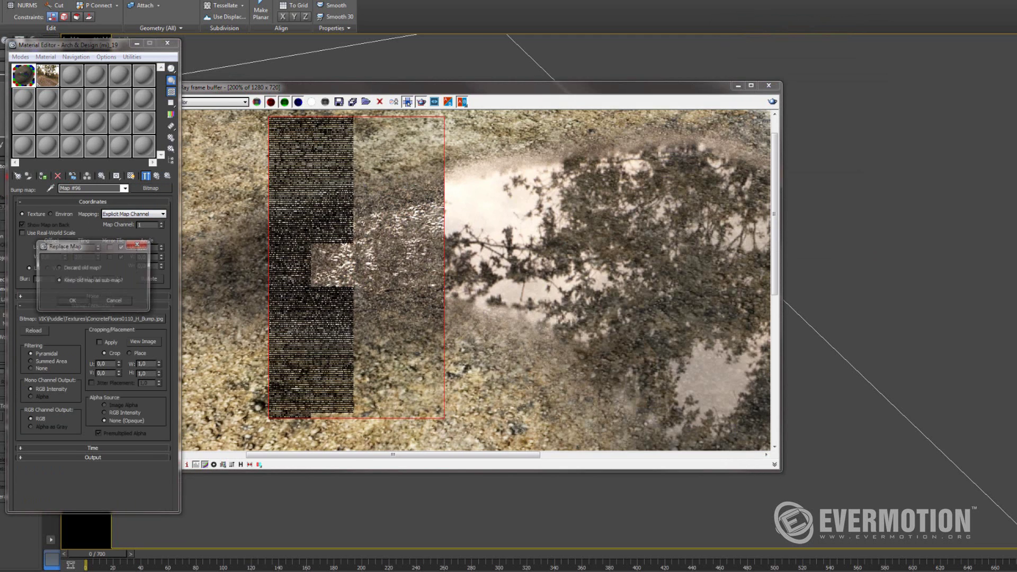
click(74, 301)
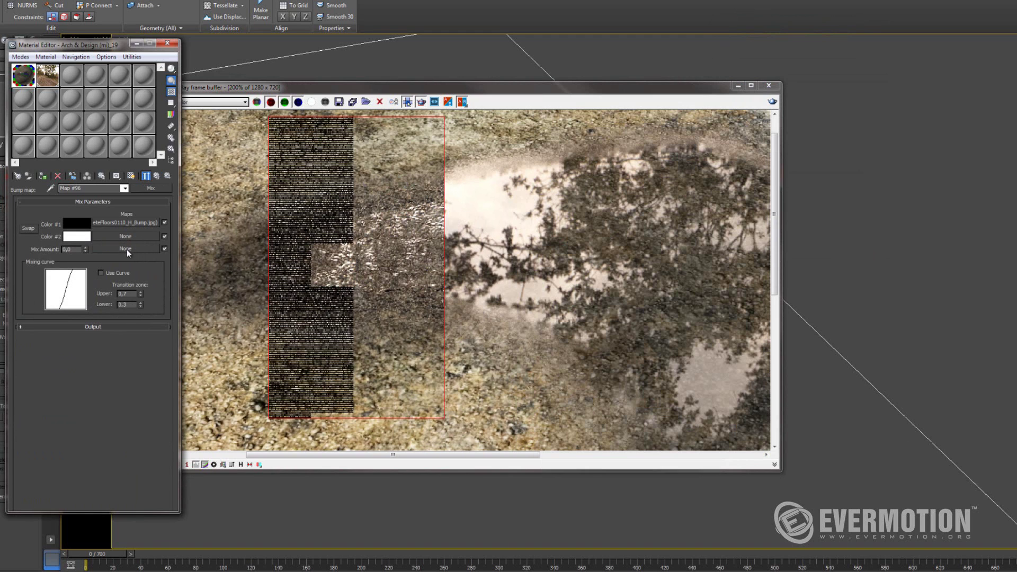
click(140, 249)
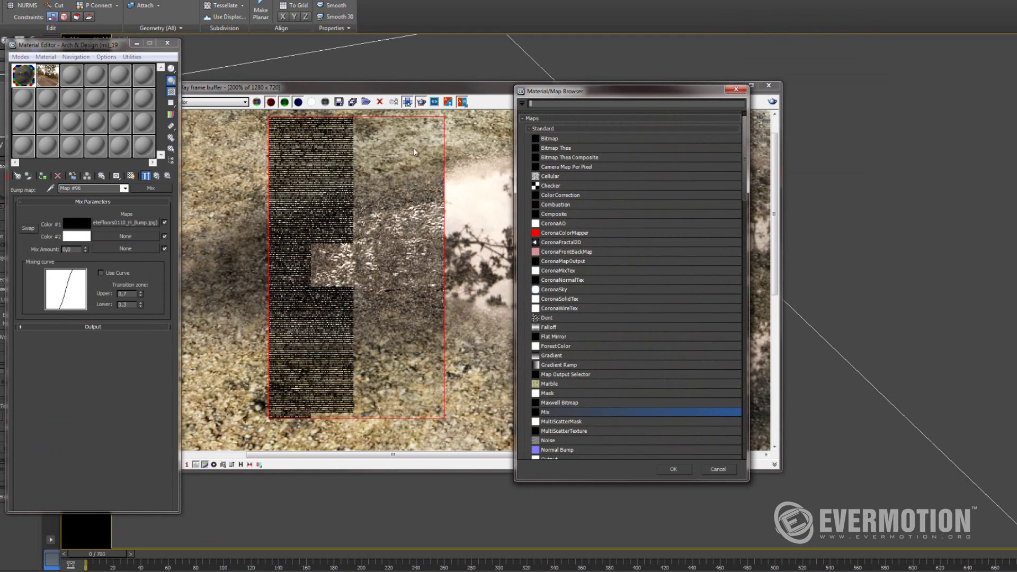
double_click(555, 140)
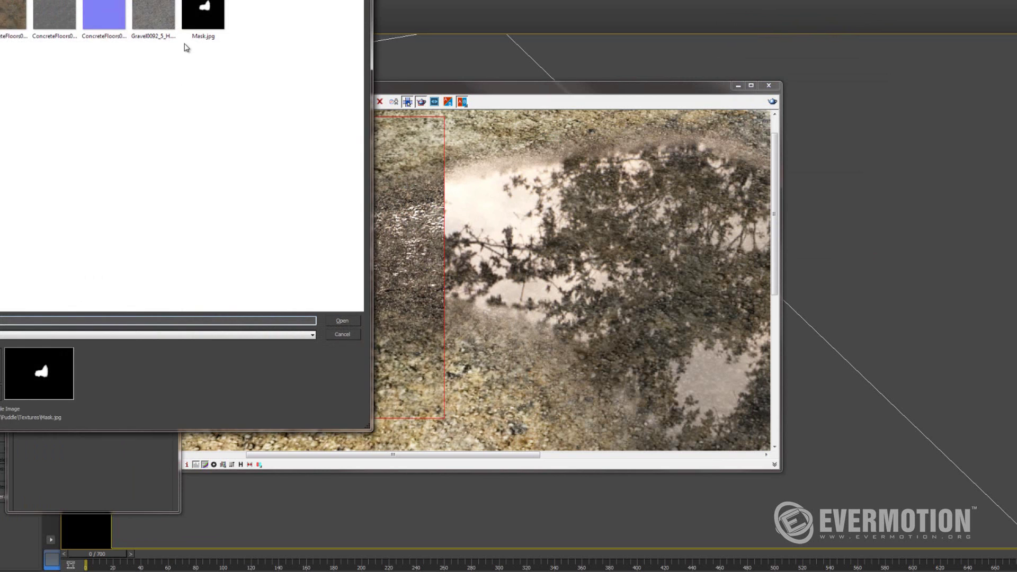
double_click(204, 7)
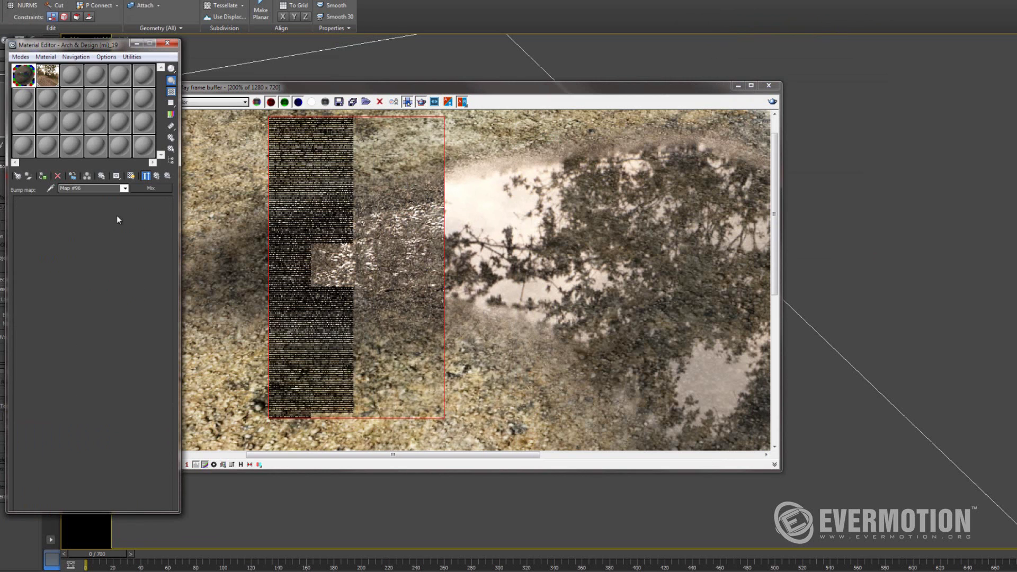
click(157, 176)
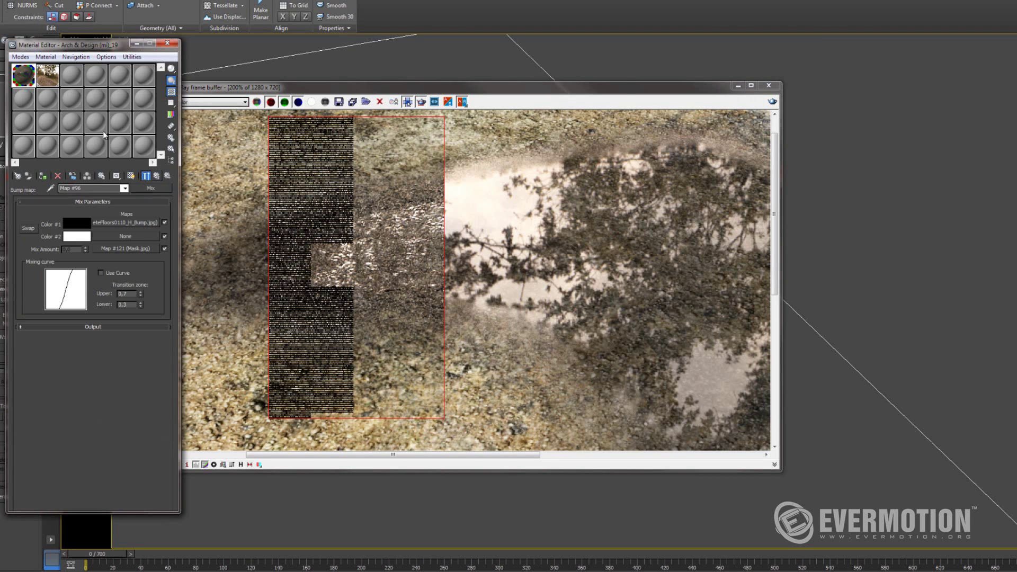
Inspect the bump map on an enlarged rotating preview sphere, then close it.
double_click(21, 77)
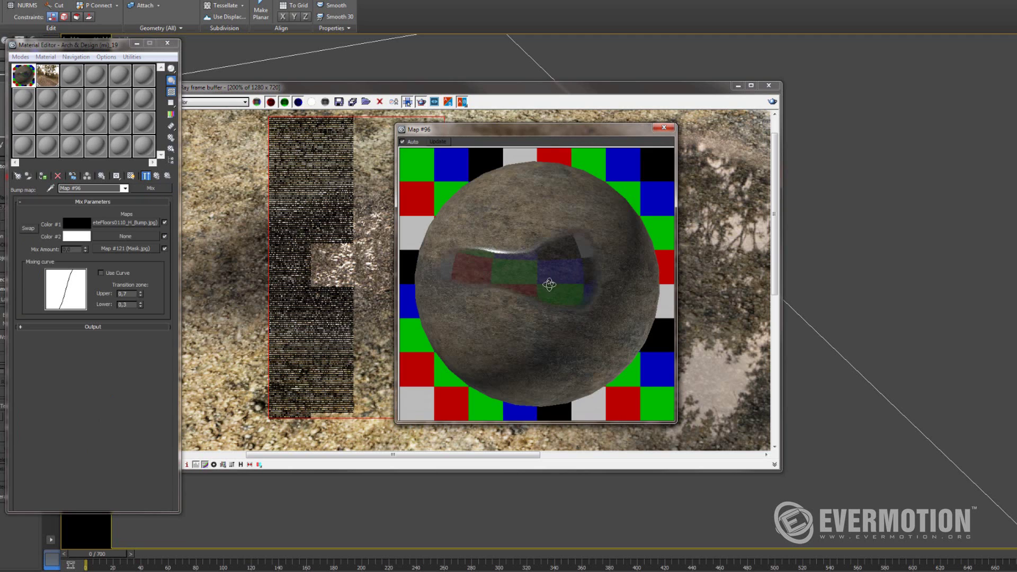
drag(555, 291, 546, 289)
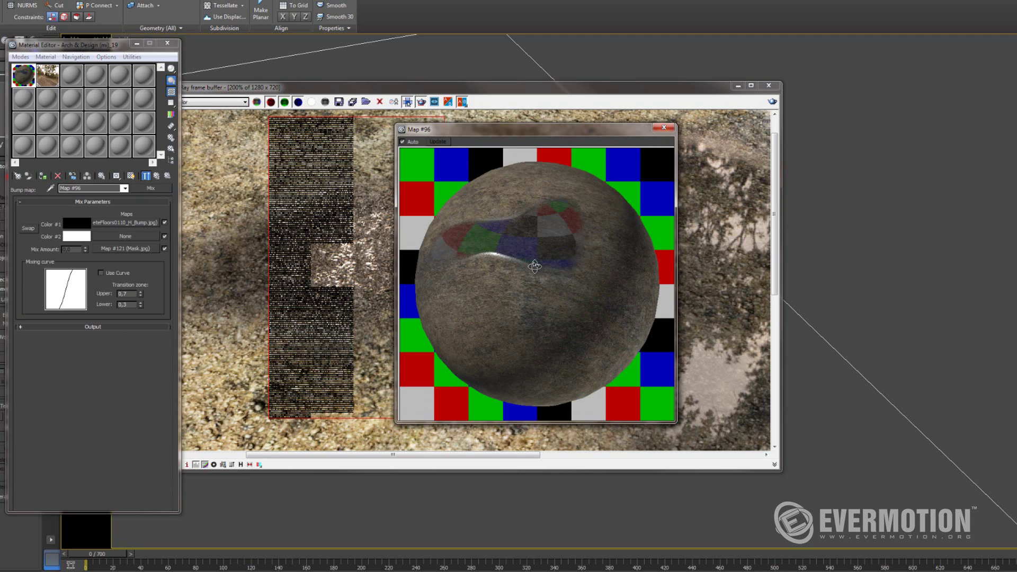
click(665, 128)
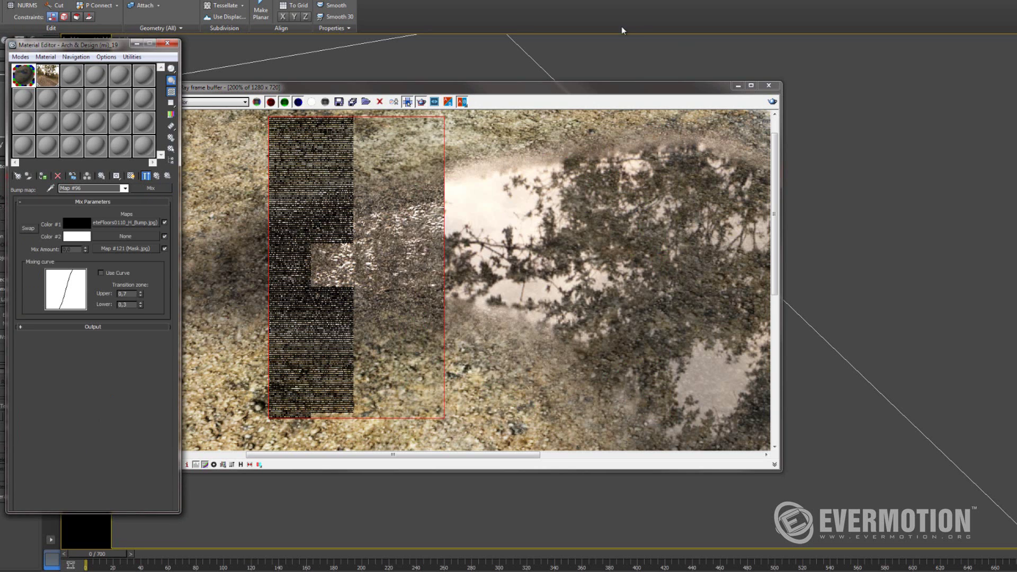
Render the marked region over the puddle's left rim, inspect it, and return to the ground material's map list.
click(772, 101)
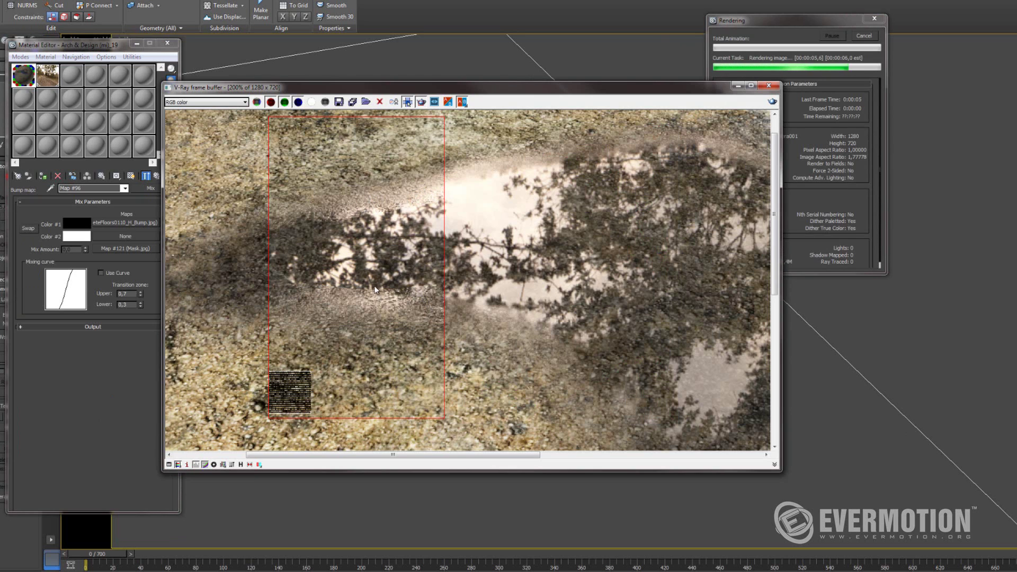
middle_drag(367, 293, 458, 272)
scroll(451, 261, down, 1)
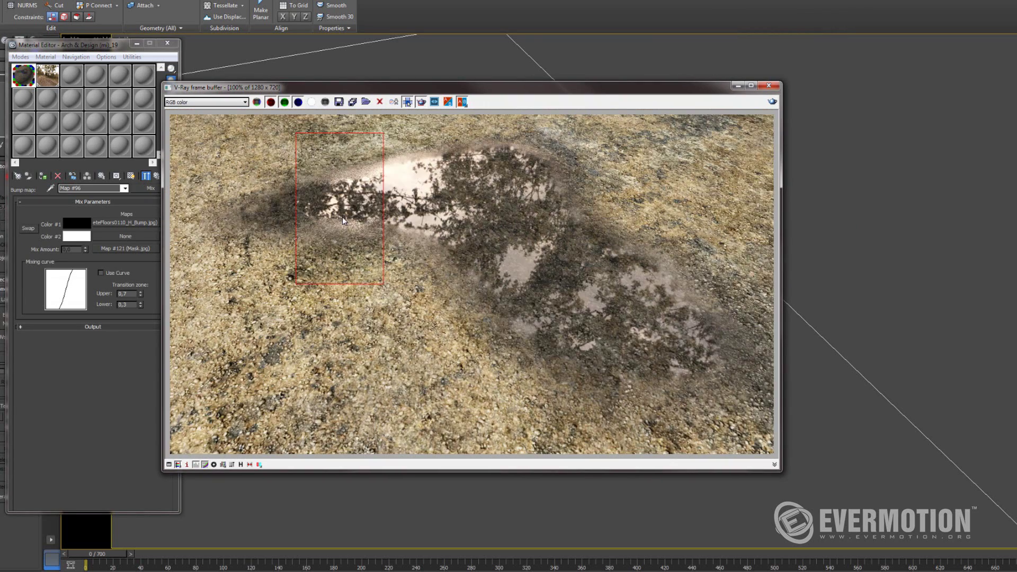
scroll(352, 217, up, 1)
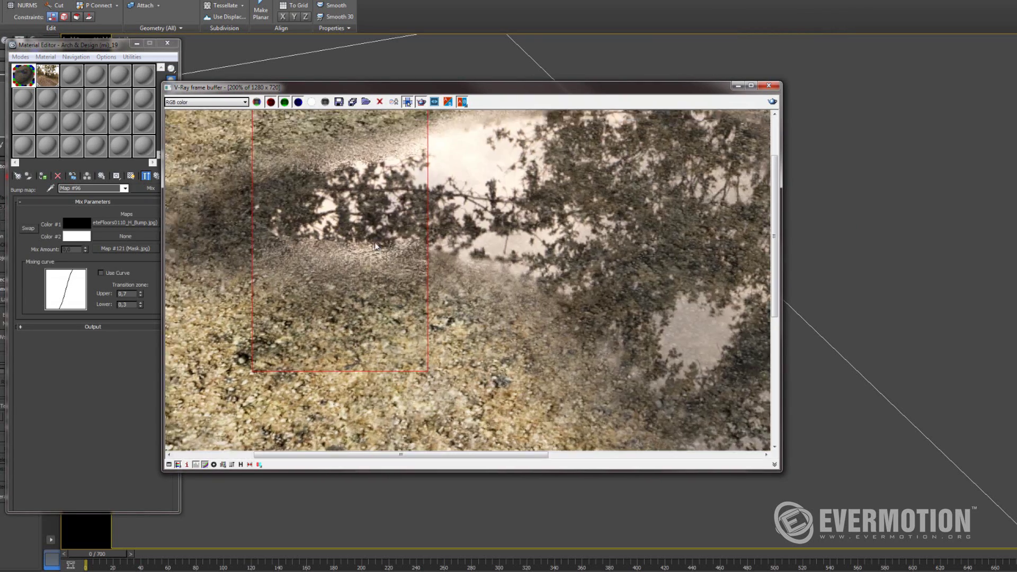
middle_drag(493, 270, 453, 265)
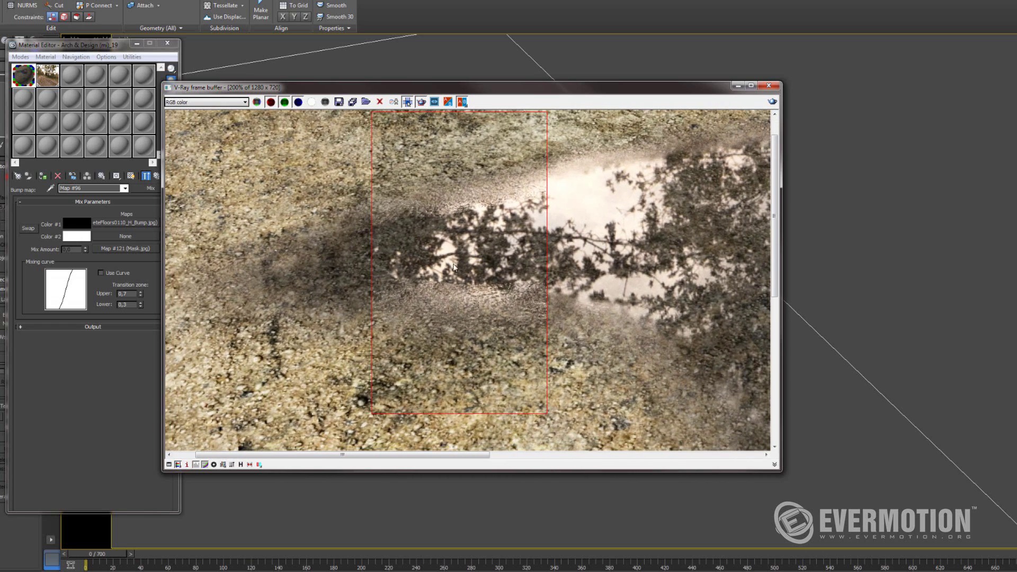
click(106, 383)
click(157, 175)
scroll(132, 273, down, 2)
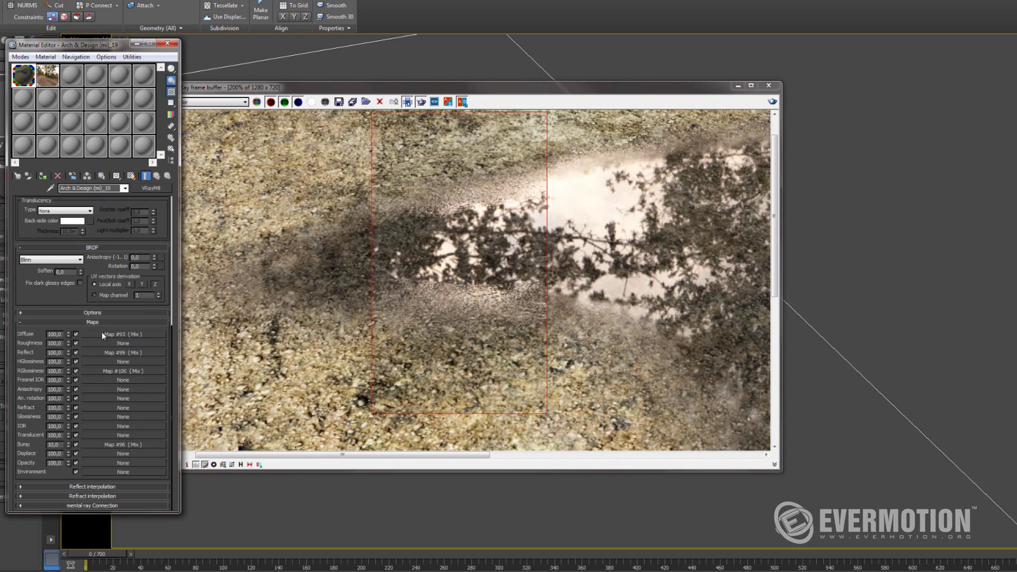
Open the diffuse Mix map's Color Correction and its dirt bitmap, then return to the Color Correction settings.
click(122, 334)
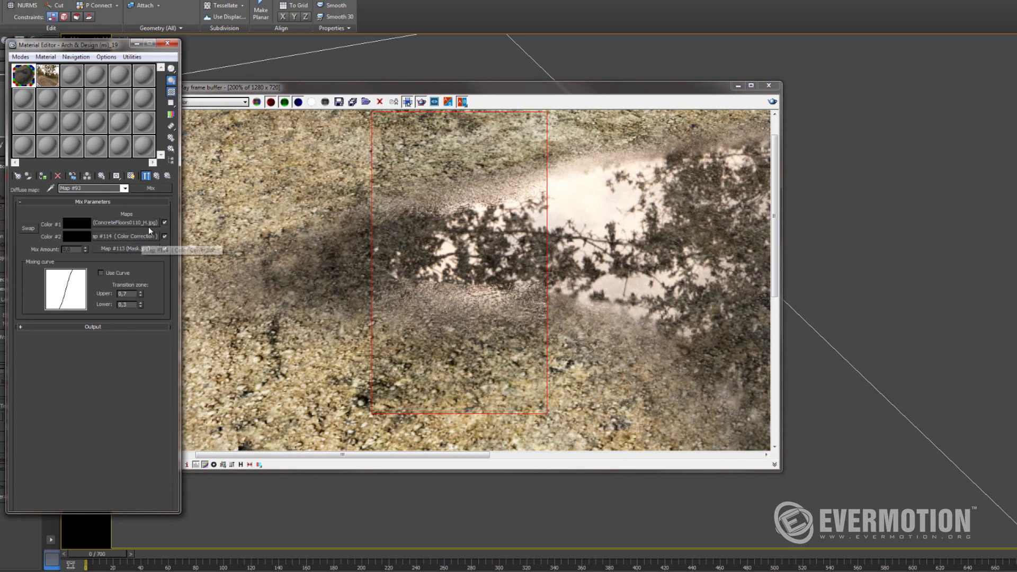
click(123, 237)
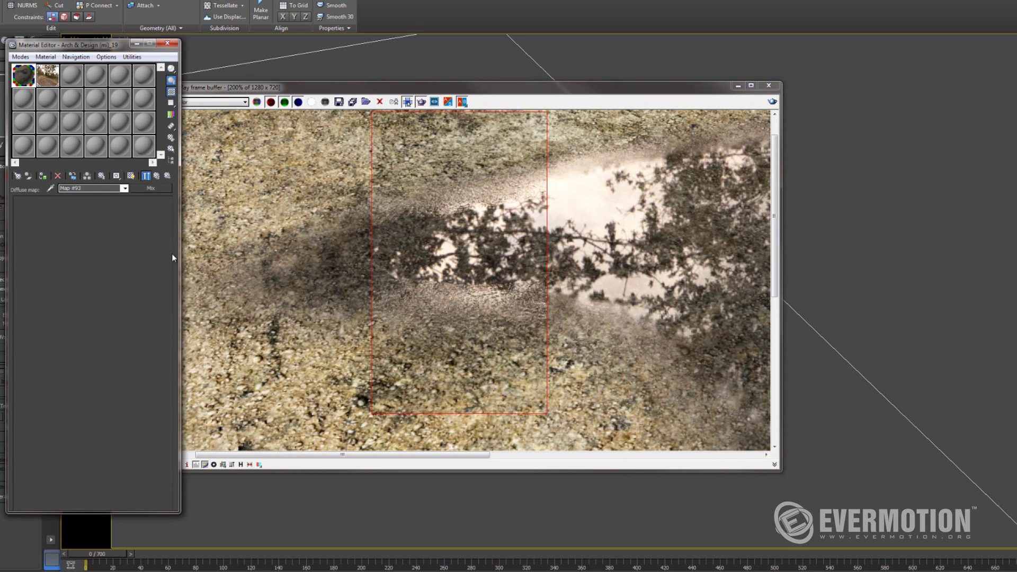
click(150, 212)
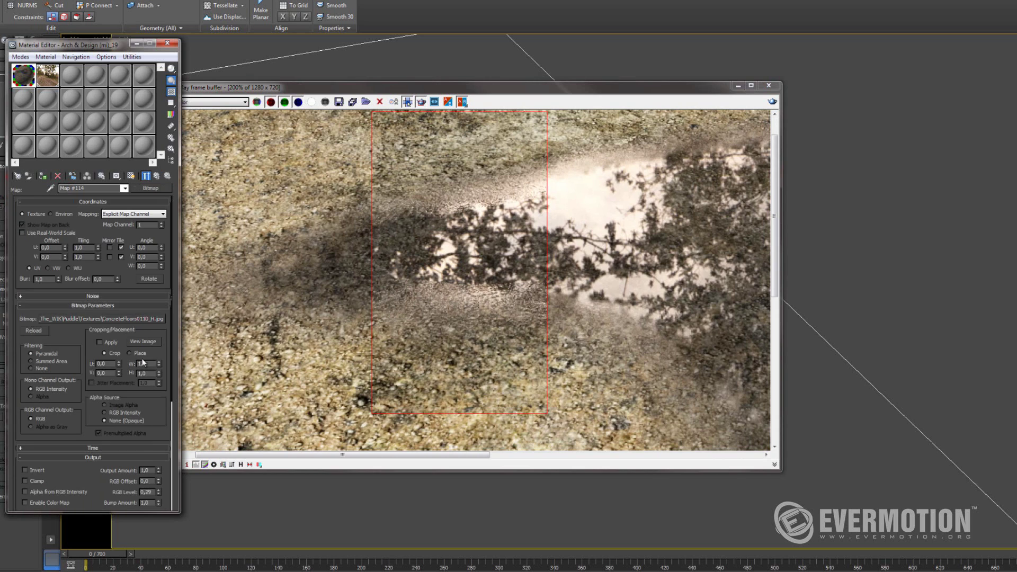
scroll(154, 457, down, 3)
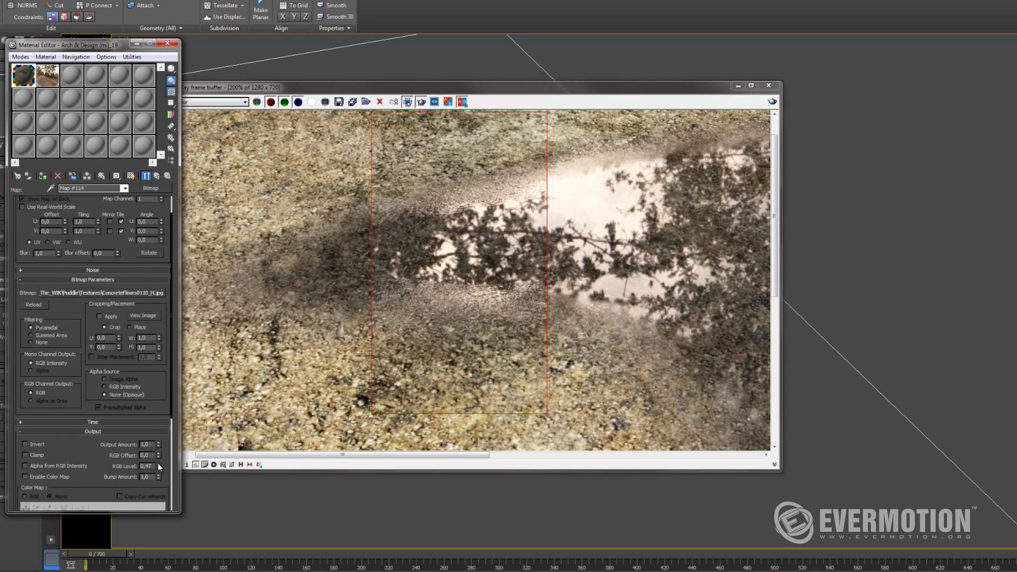
click(155, 178)
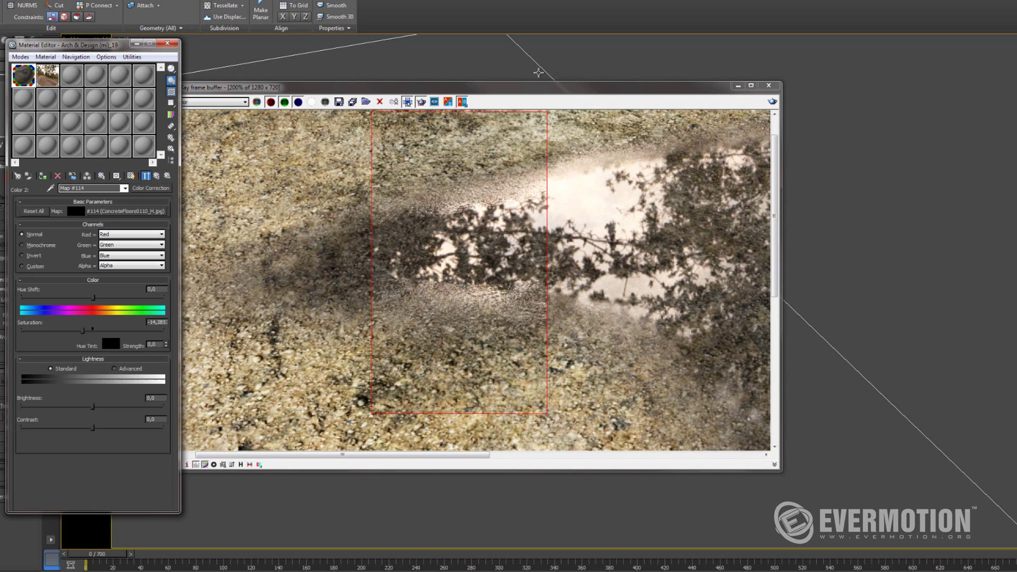
Re-render the puddle region, pan to the rim, and switch Region render off.
click(460, 214)
key(shift+q)
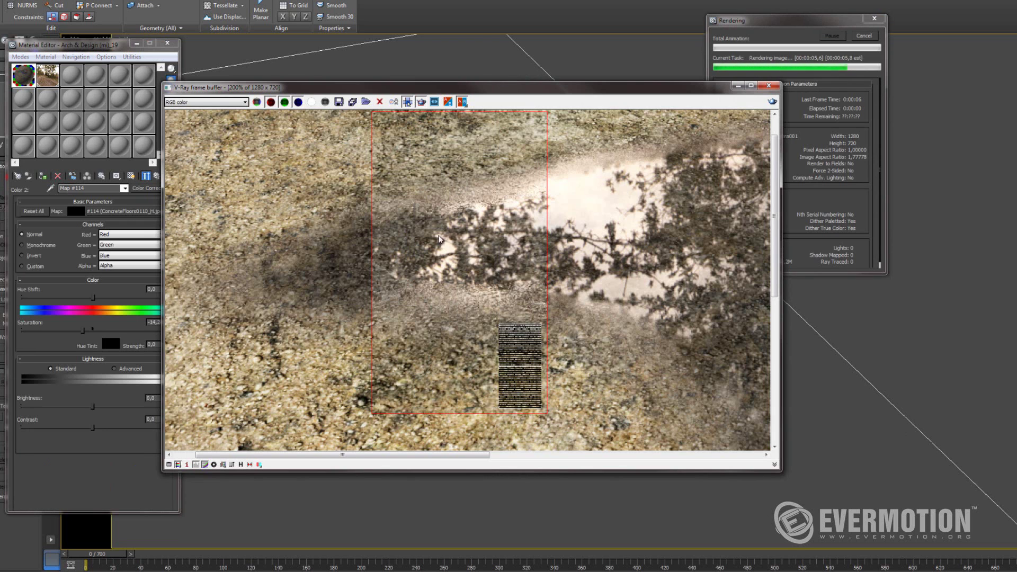
middle_drag(433, 266, 449, 256)
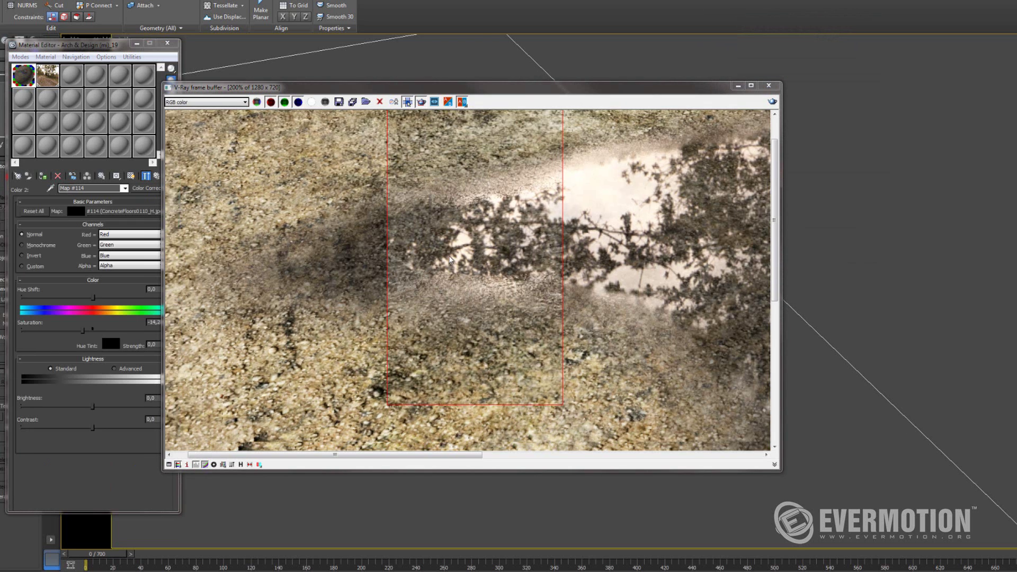
scroll(449, 257, down, 1)
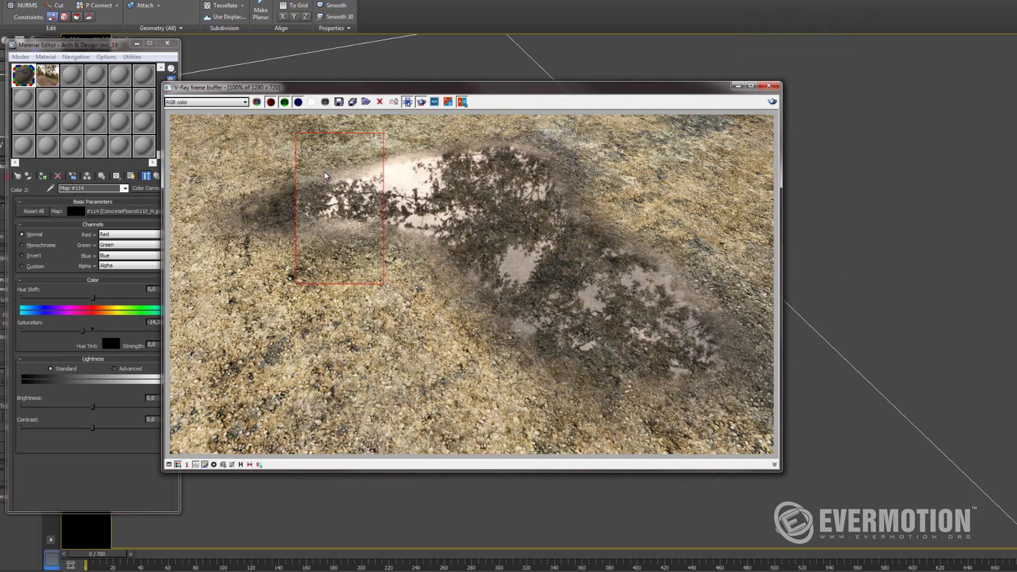
click(421, 103)
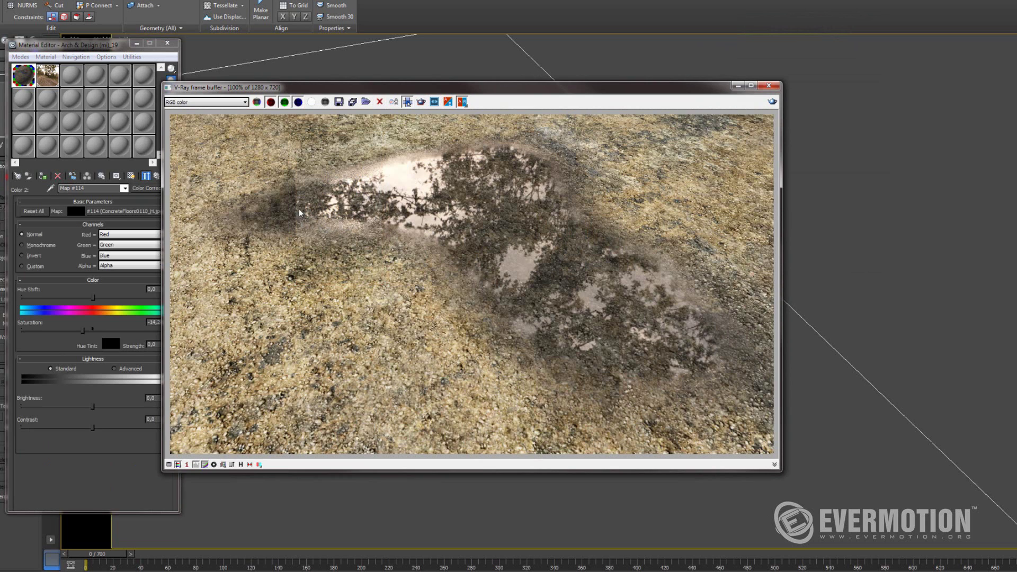
Open Diffuse Map #93 and inspect the magnified puddle rim at 200% in the frame buffer.
click(102, 486)
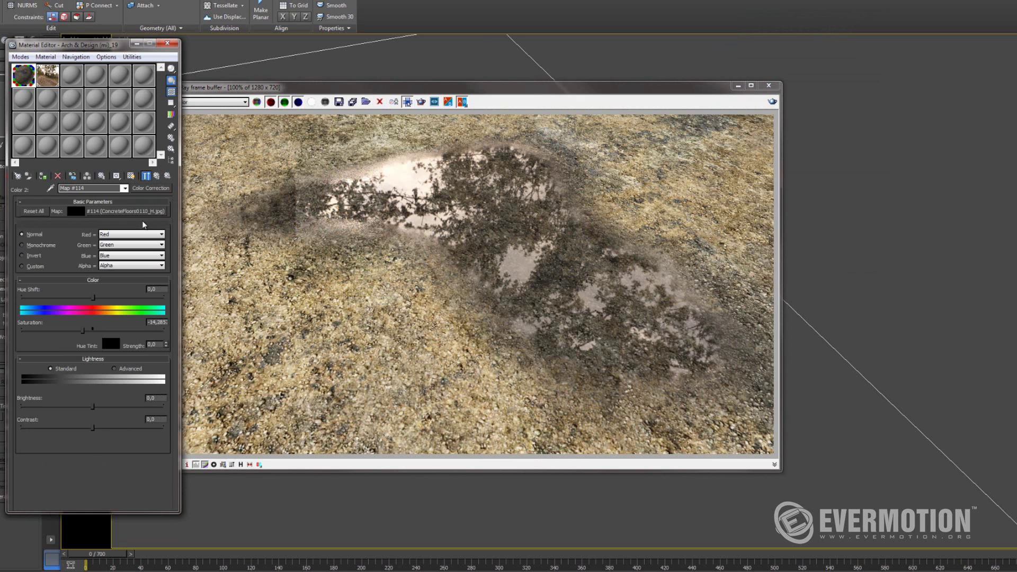
click(157, 176)
scroll(117, 348, down, 2)
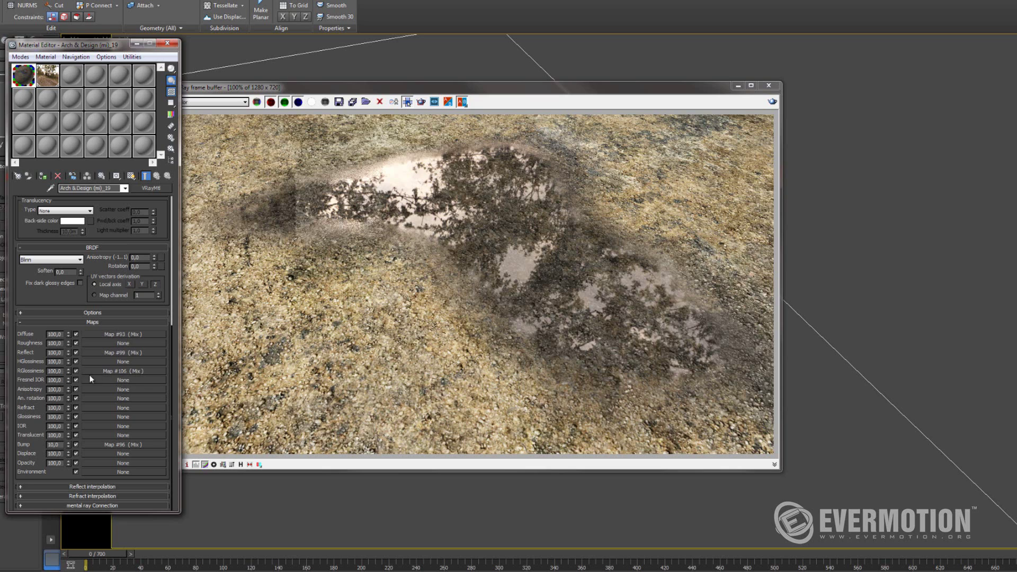
click(131, 335)
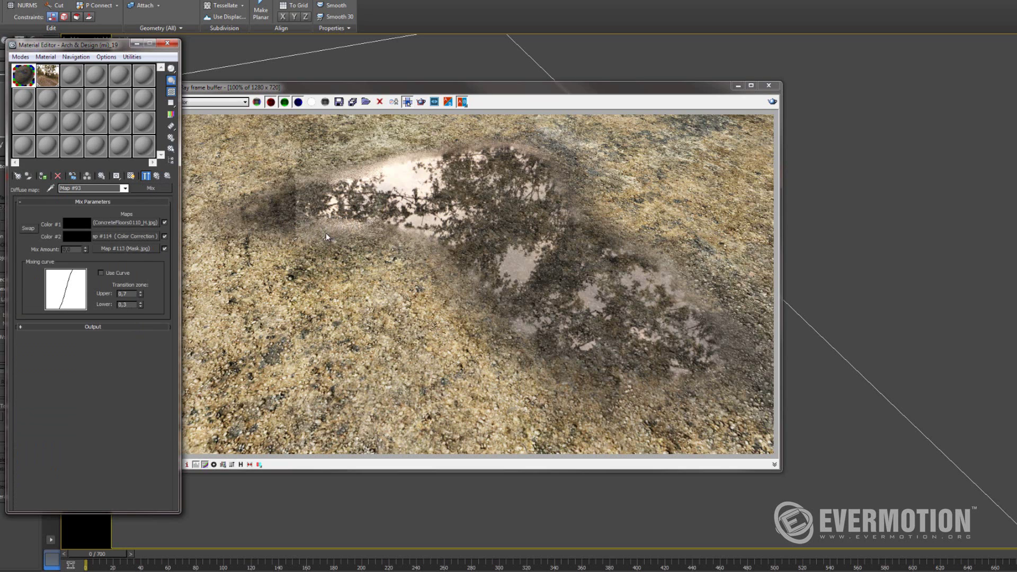
click(331, 212)
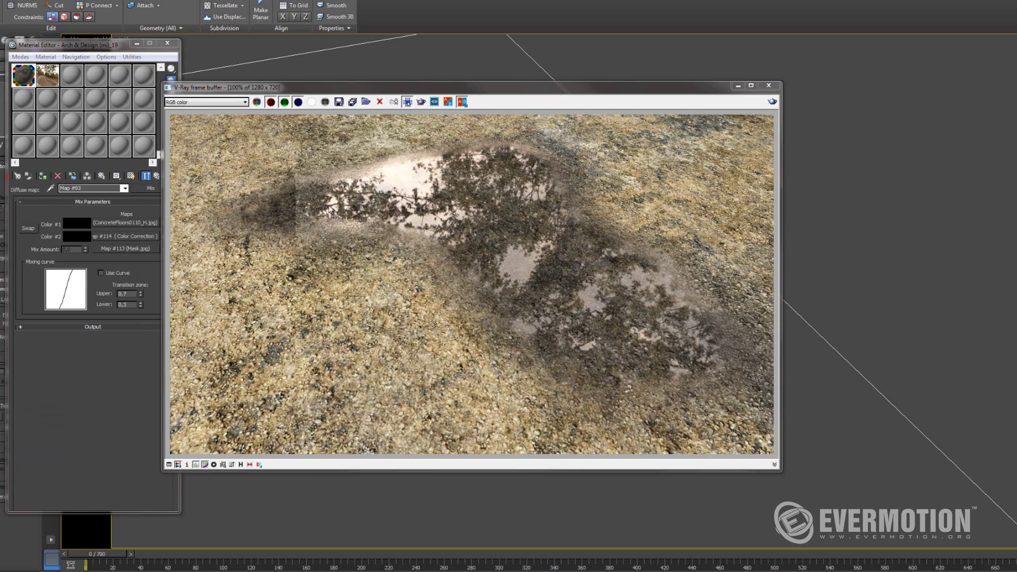
scroll(336, 215, up, 1)
middle_drag(404, 237, 319, 245)
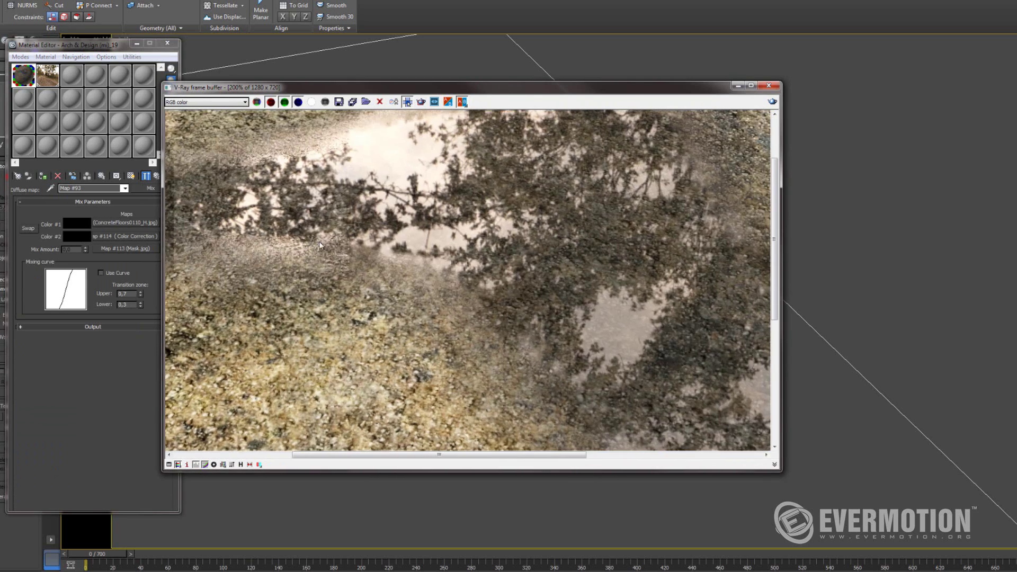
scroll(320, 245, down, 2)
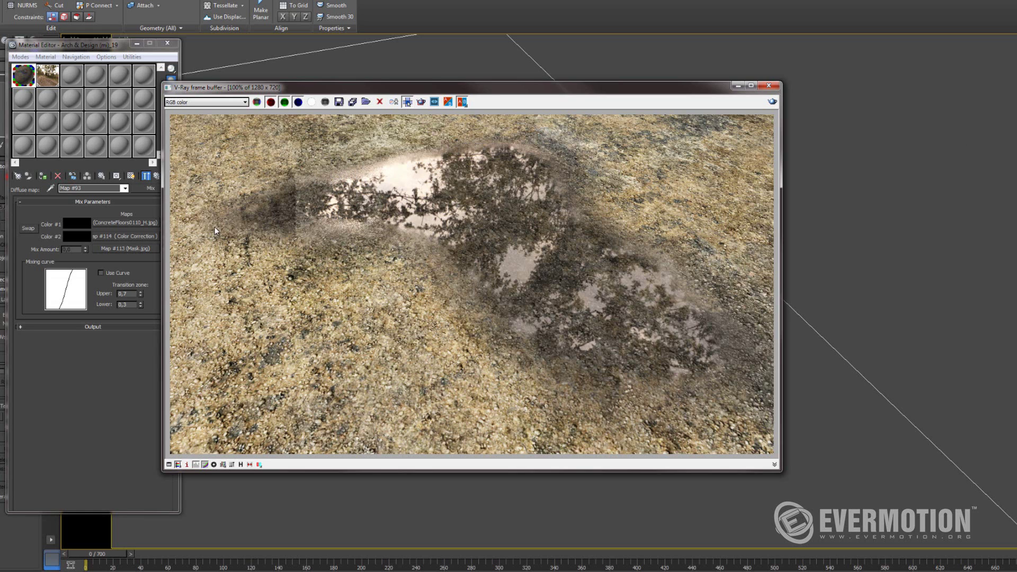
Revisit the diffuse Mix map, return to the ground material's maps, and review the render again.
click(91, 378)
click(156, 175)
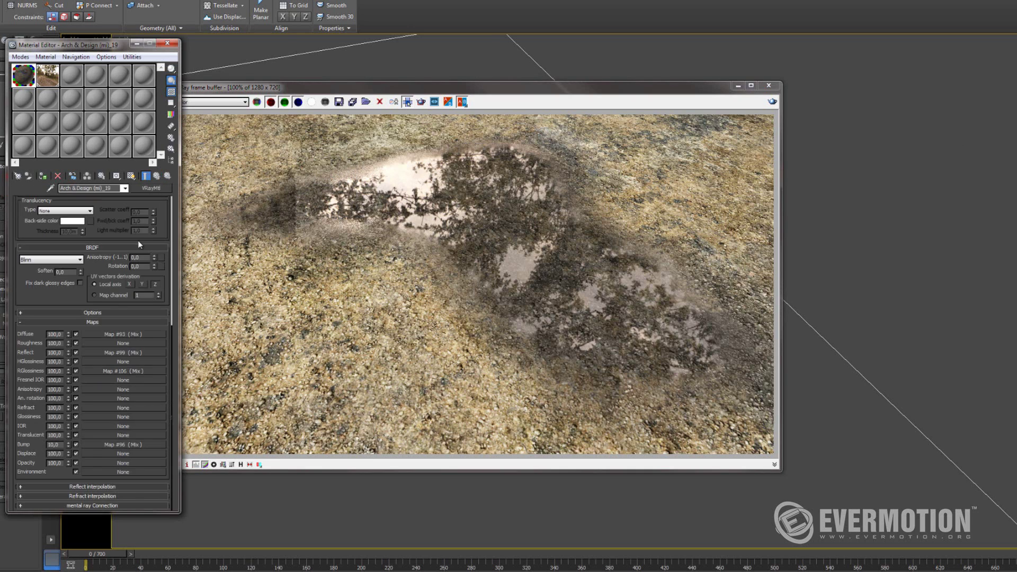
click(136, 332)
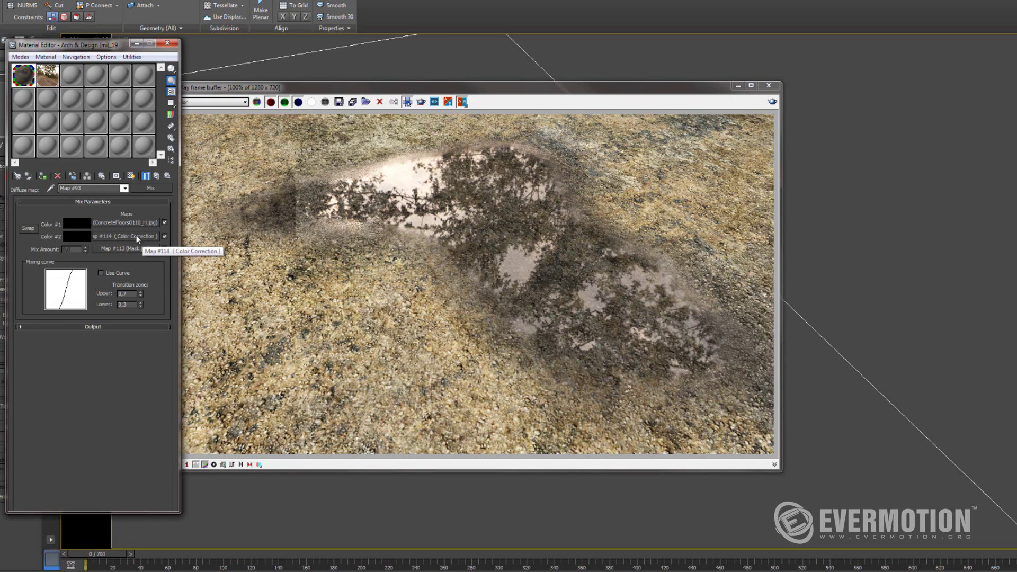
click(156, 175)
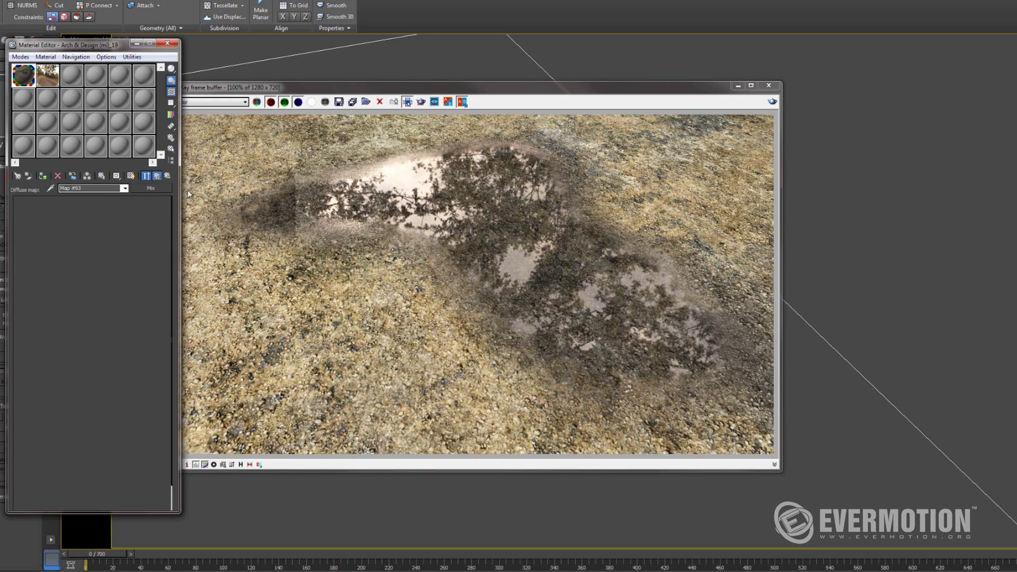
click(375, 192)
scroll(347, 207, up, 1)
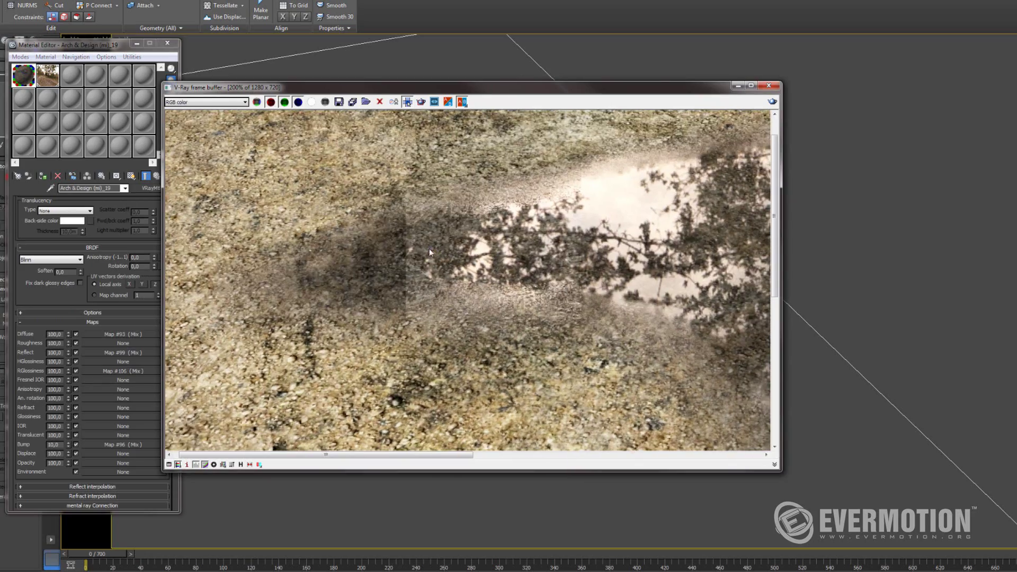
scroll(429, 252, down, 1)
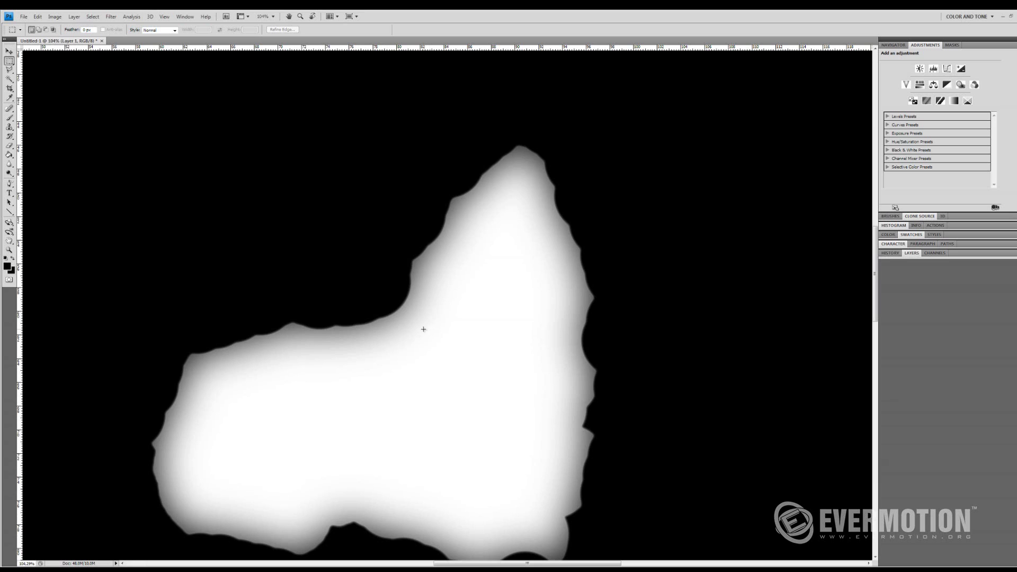
Centre the puddle mask and toggle the soft-edged Layer 1 on and off to compare masks.
drag(412, 372, 488, 258)
alt+scroll(491, 256, down, 2)
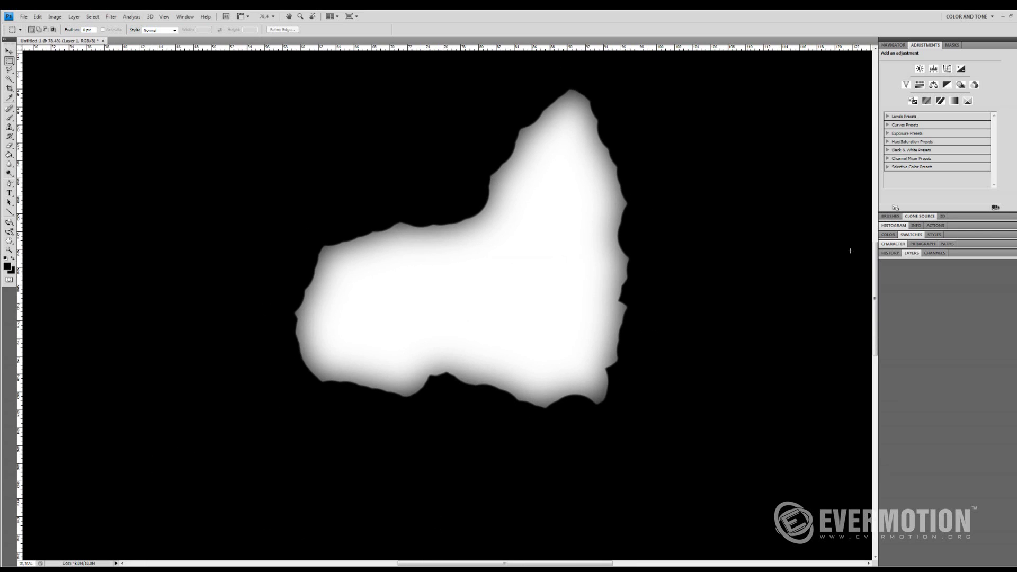
click(911, 253)
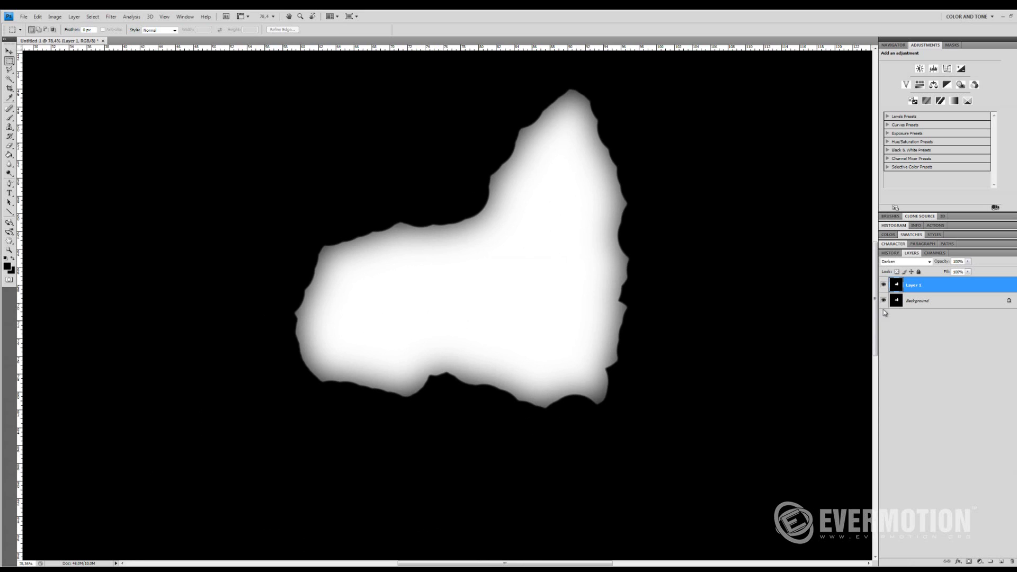
click(883, 284)
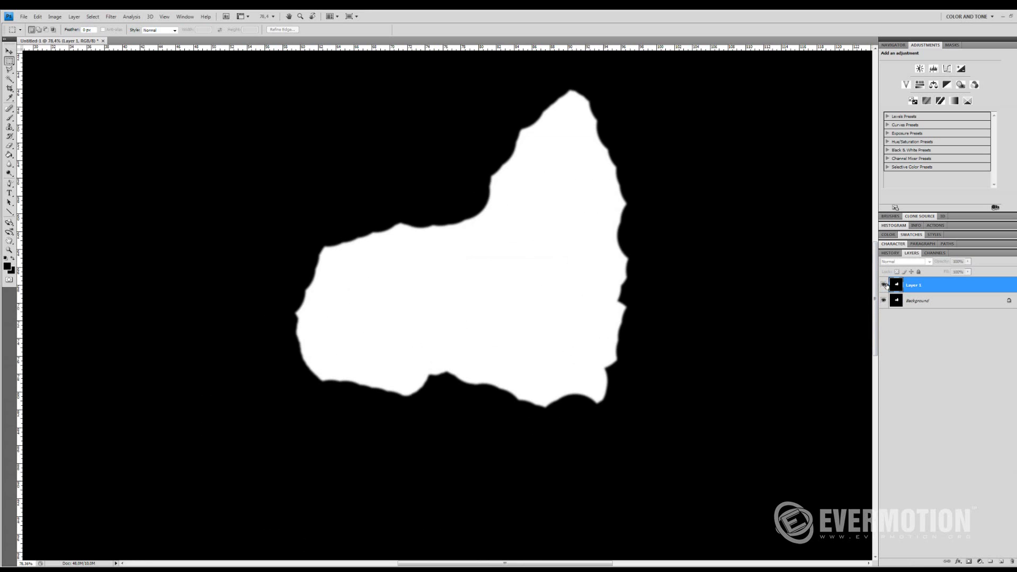
click(883, 285)
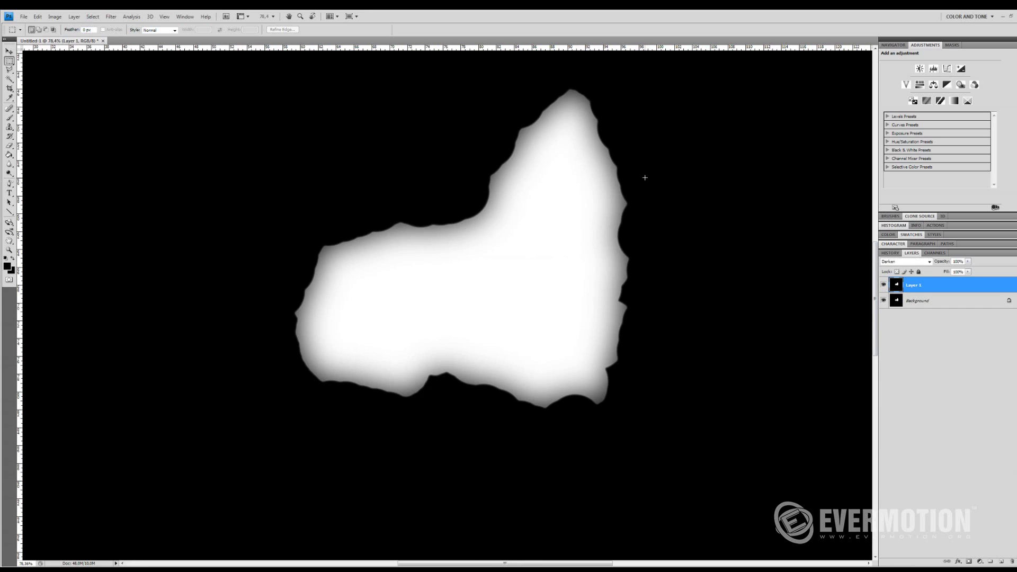
click(883, 286)
click(883, 286)
Merge Layer 1 into the Background, then duplicate it as a new Layer 1.
key(ctrl+e)
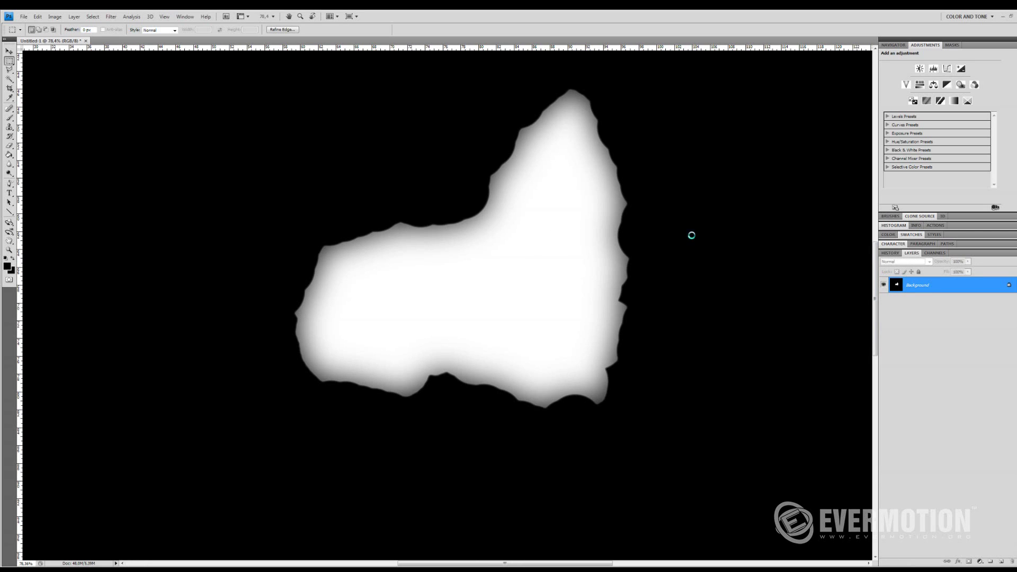
key(ctrl+j)
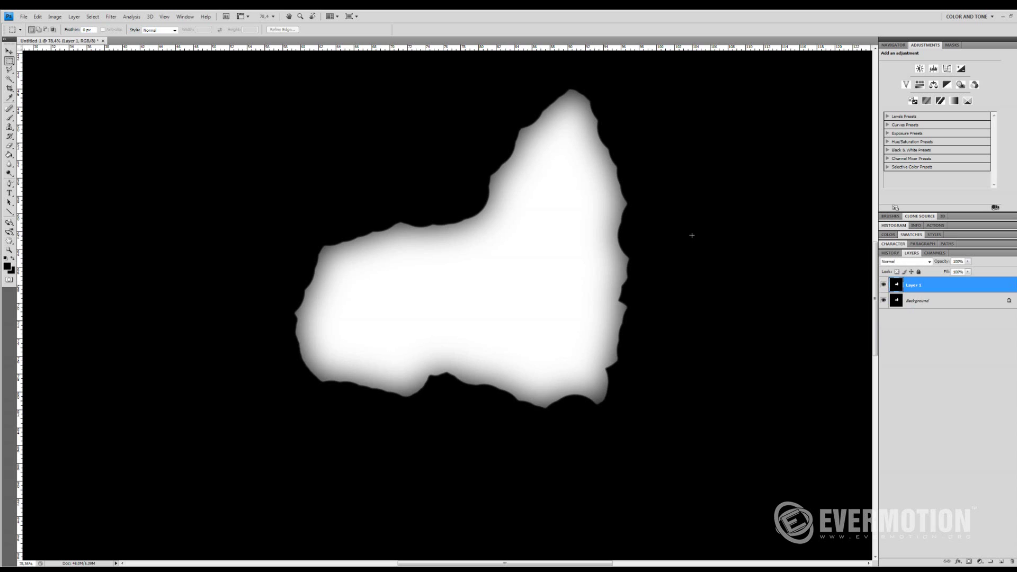
alt+scroll(689, 234, down, 2)
drag(590, 165, 522, 212)
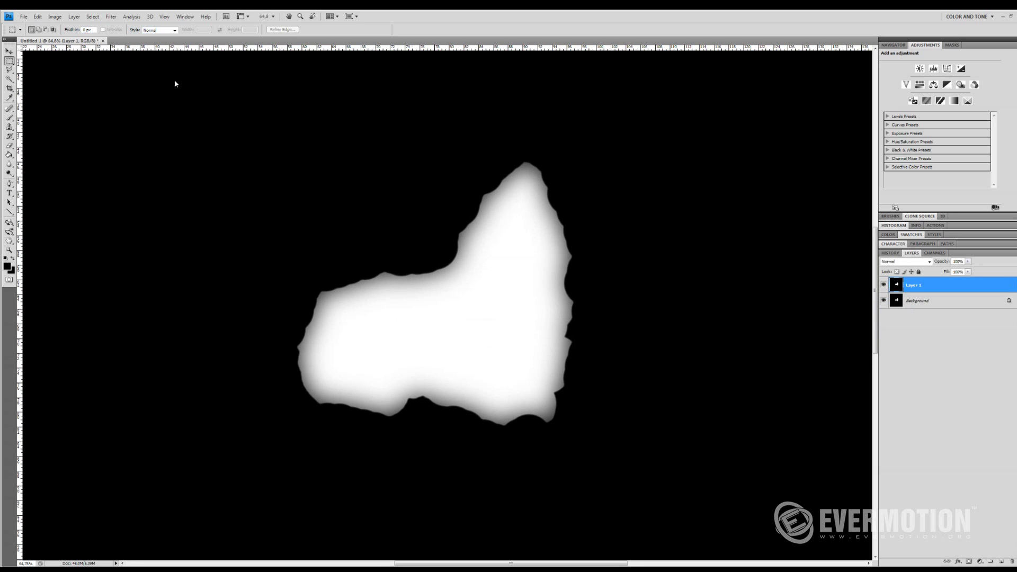
Apply a Gaussian Blur to Layer 1's mask and brighten its midtones with Levels.
click(112, 17)
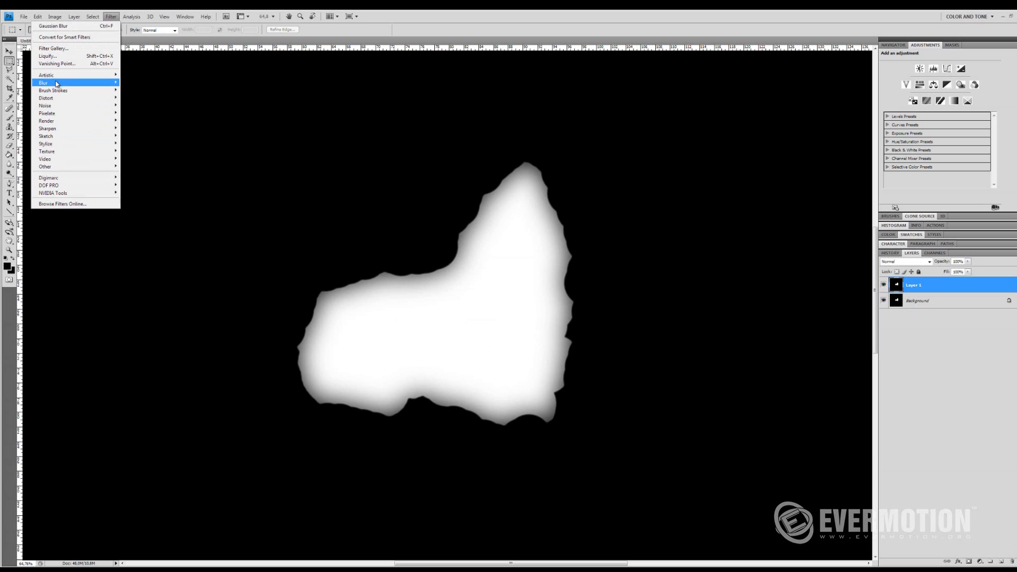
mouse_move(56, 85)
click(142, 112)
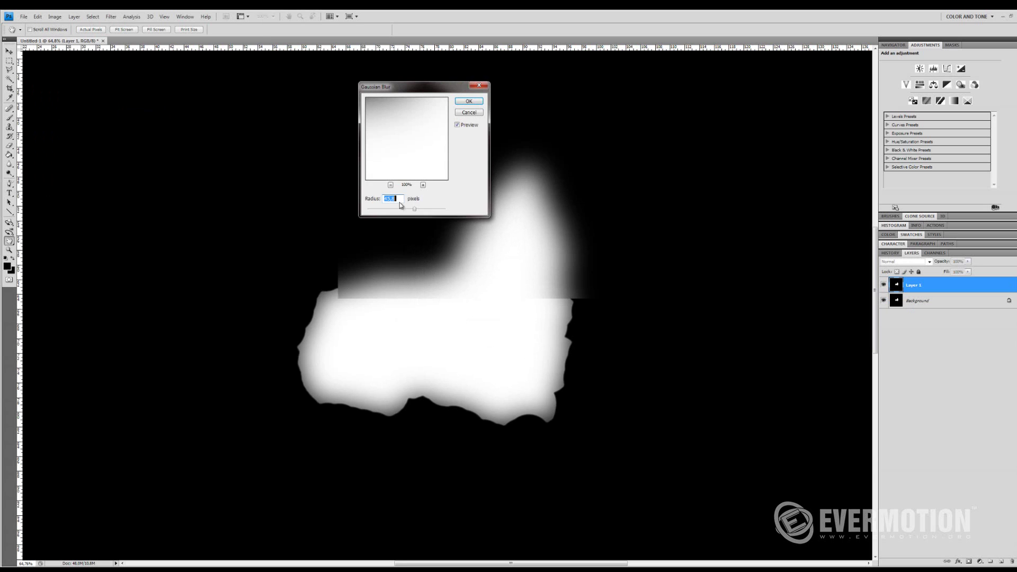
click(469, 100)
click(54, 16)
mouse_move(69, 34)
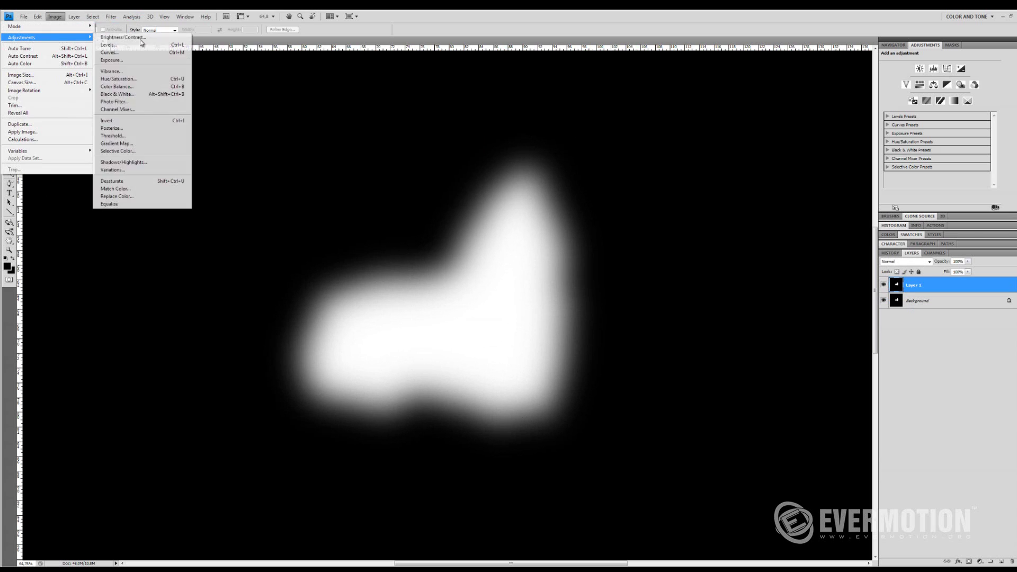
click(128, 45)
drag(689, 319, 646, 319)
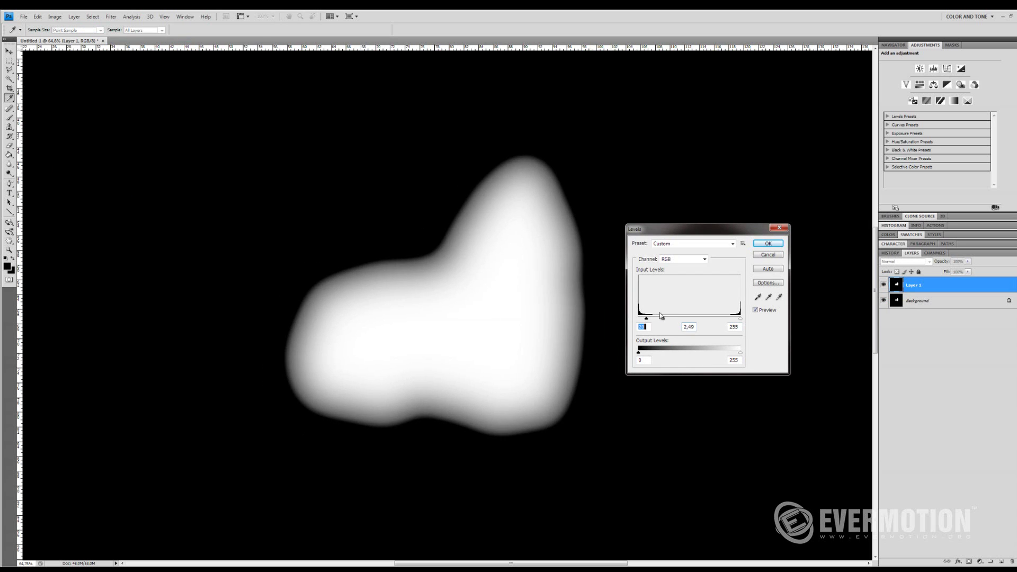
click(768, 243)
key(m)
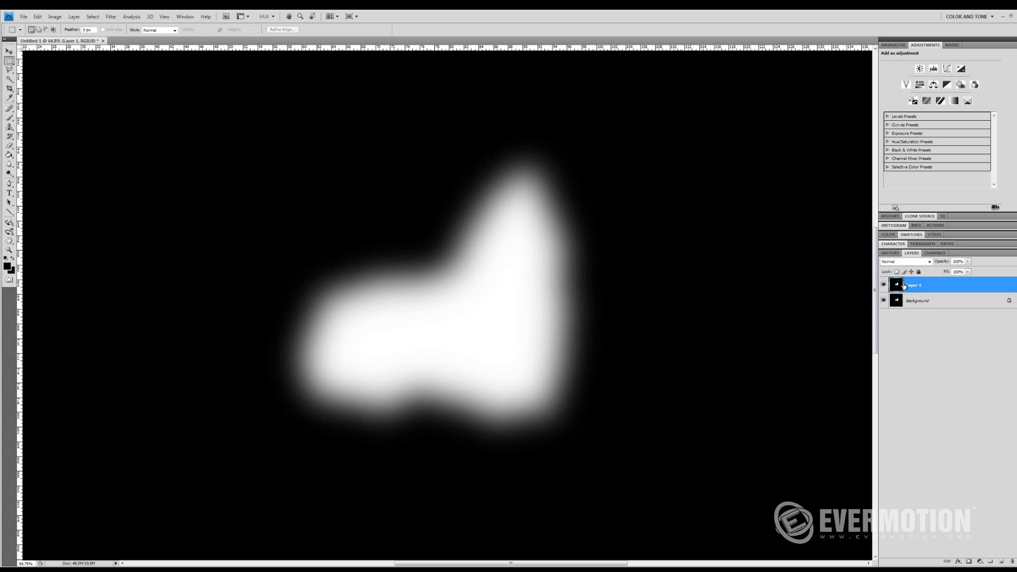
Replace the over-blurred Layer 1 with a fresh copy of the mask, blurred at about 14.8 px.
drag(903, 285, 1012, 561)
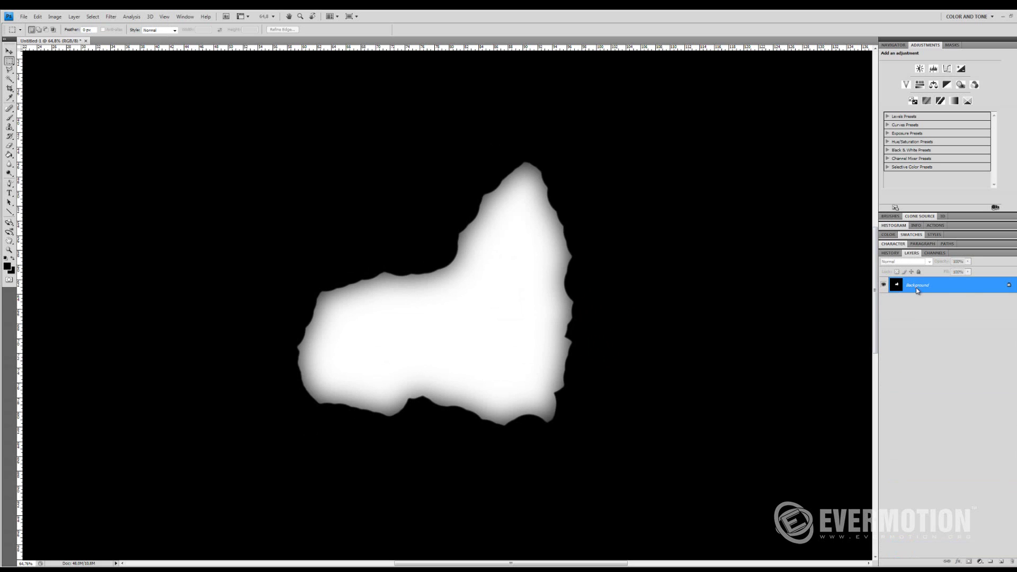
key(ctrl+j)
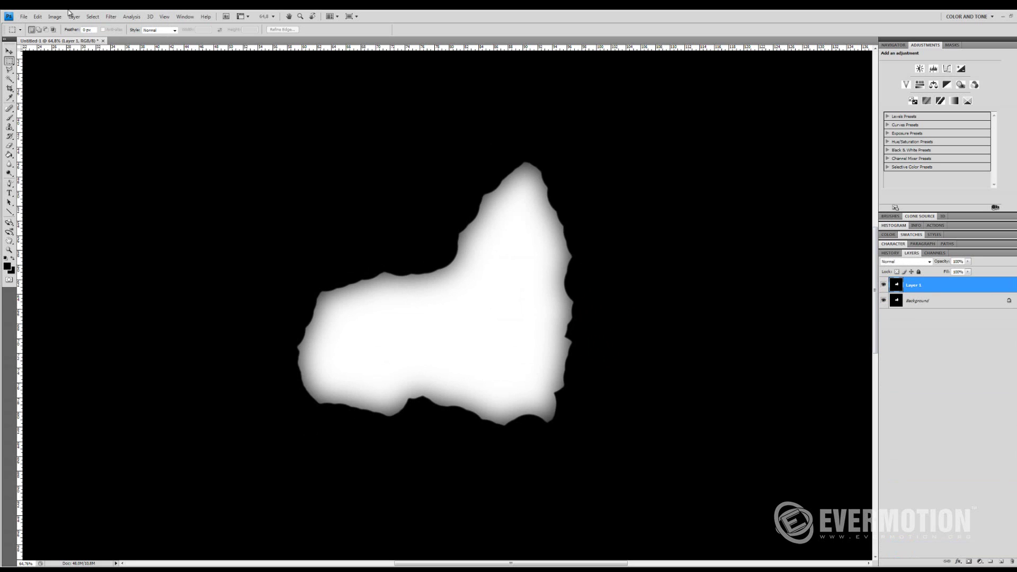
click(110, 16)
mouse_move(77, 84)
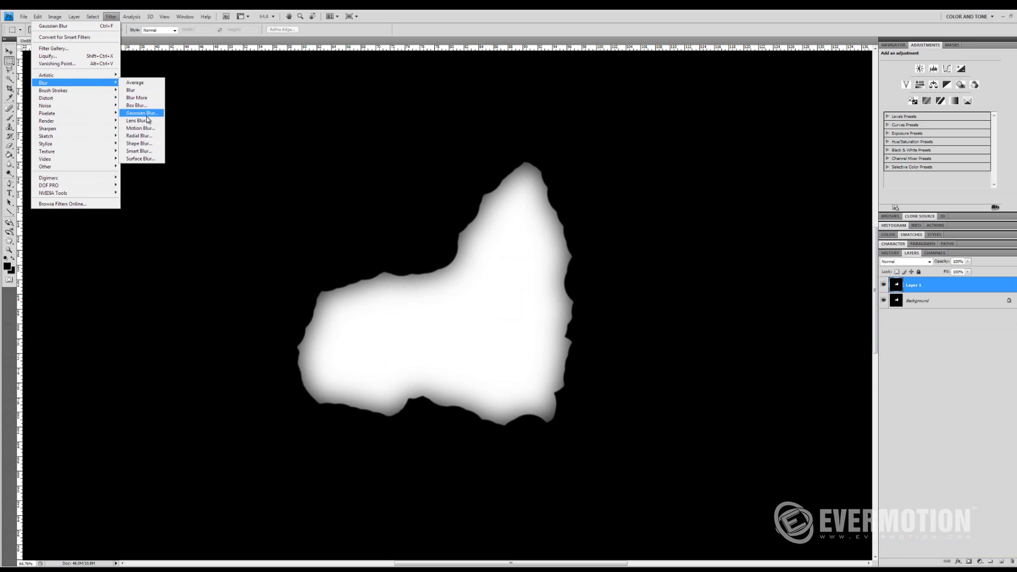
click(149, 113)
click(401, 210)
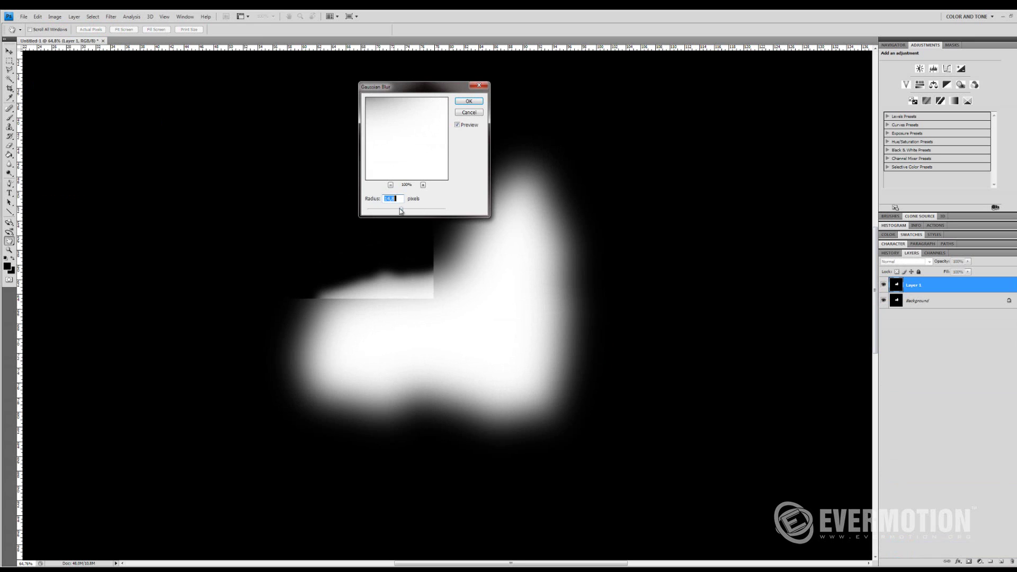
click(470, 102)
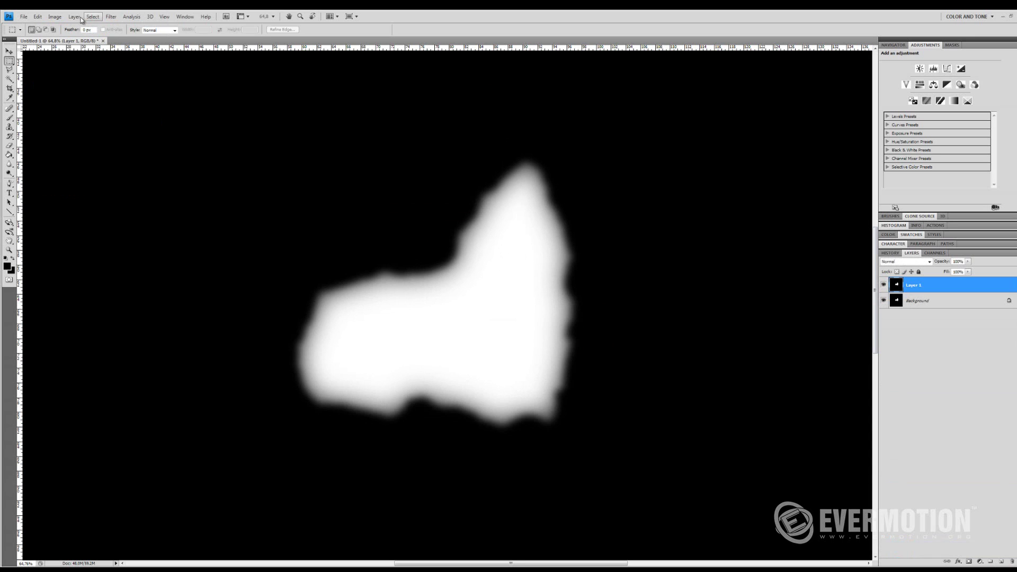
Brighten the reblurred mask with a small Levels adjustment.
click(54, 17)
mouse_move(55, 36)
click(120, 45)
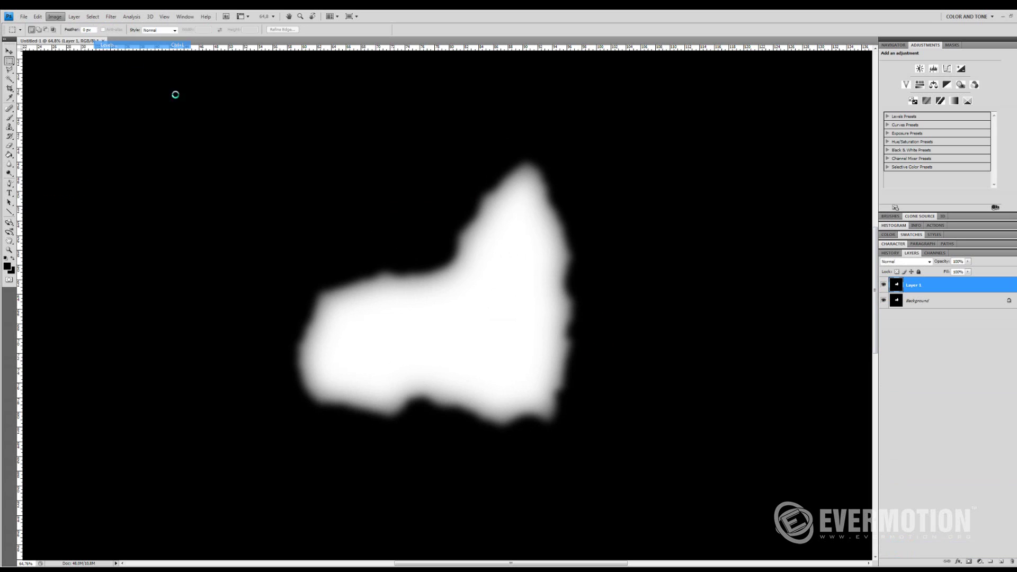
mouse_move(641, 320)
mouse_down()
mouse_move(682, 322)
mouse_move(658, 321)
mouse_up()
click(767, 244)
key(m)
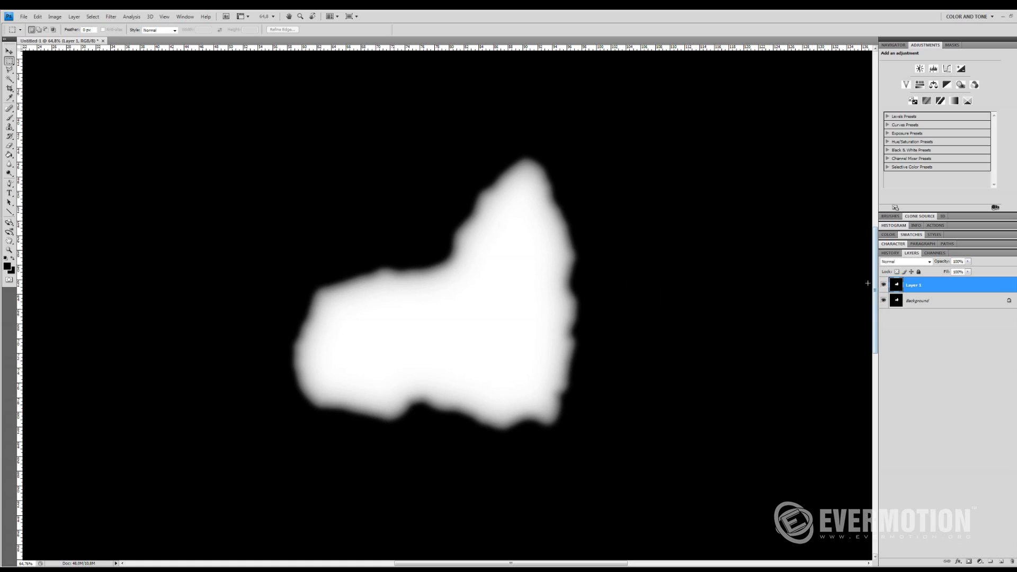
Compare Layer 1 against the original, keeping Normal blend and testing Fill at 80% and 0%.
click(23, 17)
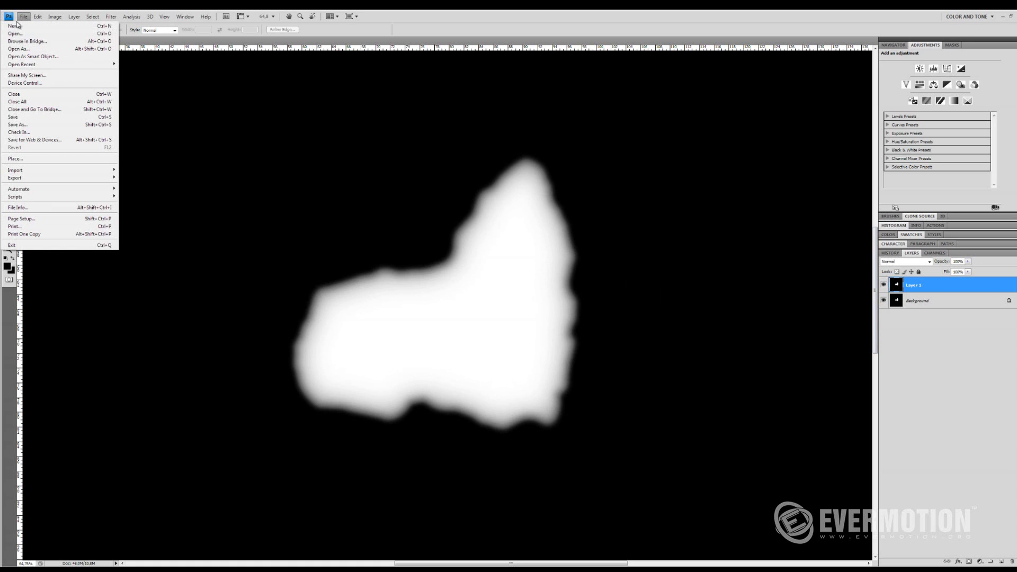
click(672, 216)
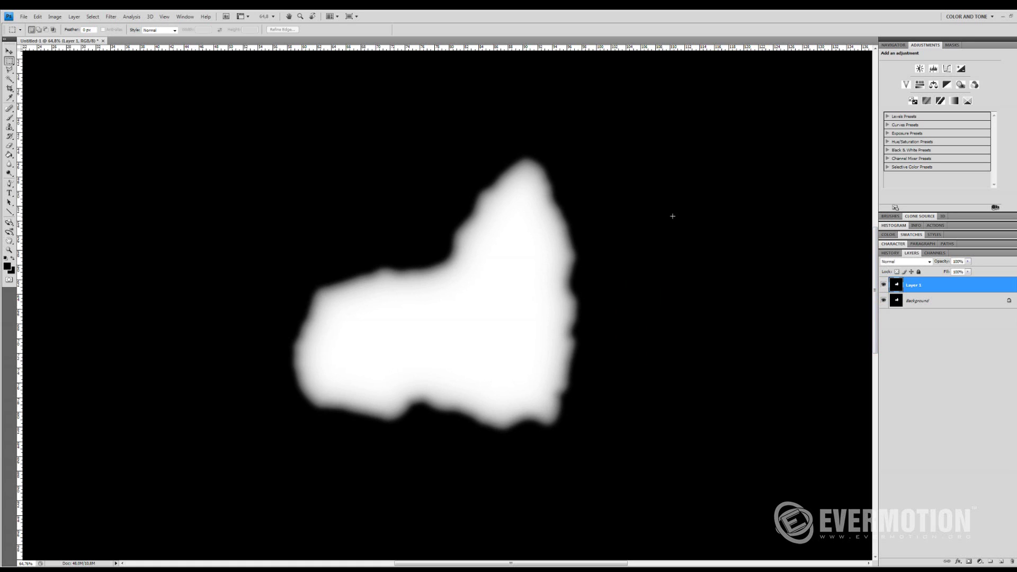
click(884, 287)
click(884, 287)
click(900, 262)
click(901, 263)
click(967, 272)
drag(968, 280, 960, 282)
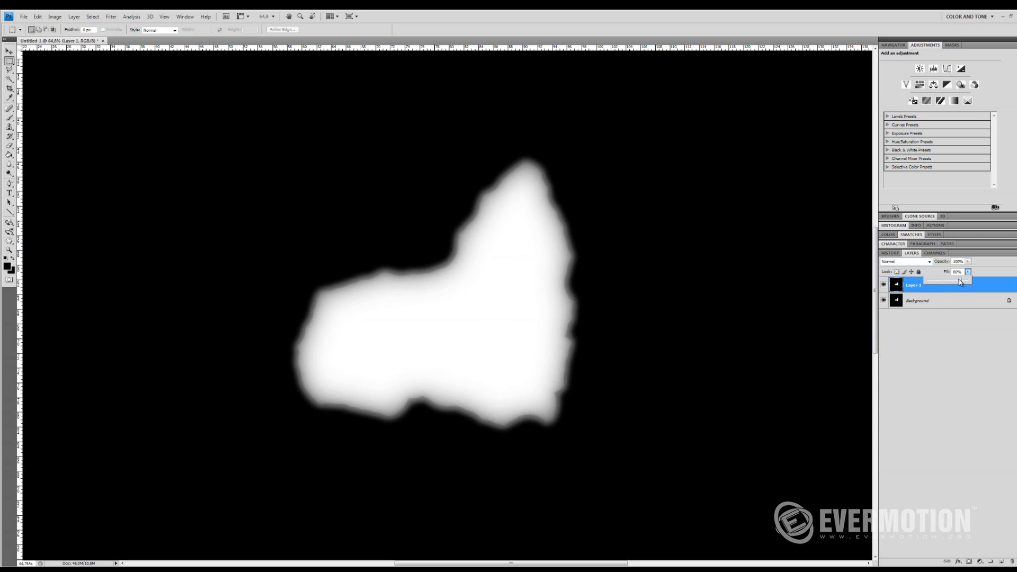
drag(961, 283, 983, 284)
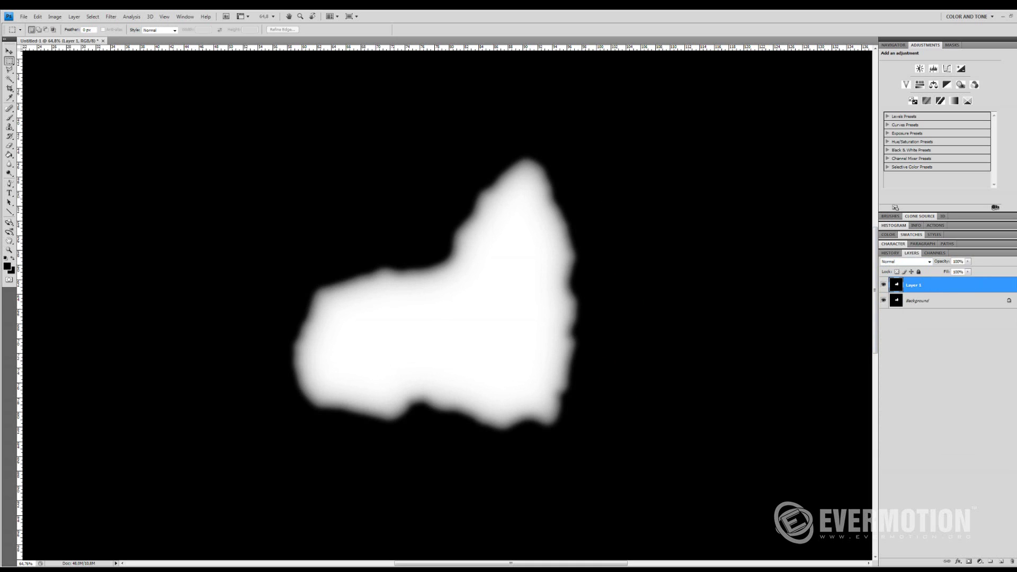
Save the softened mask as the JPEG Mask_for_color and minimize Photoshop.
click(24, 16)
click(41, 125)
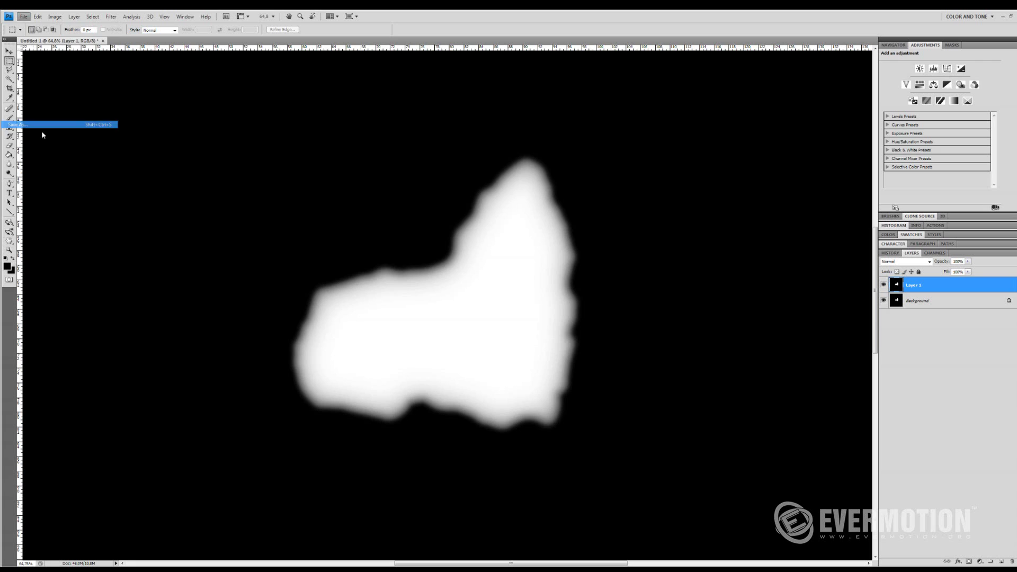
click(531, 350)
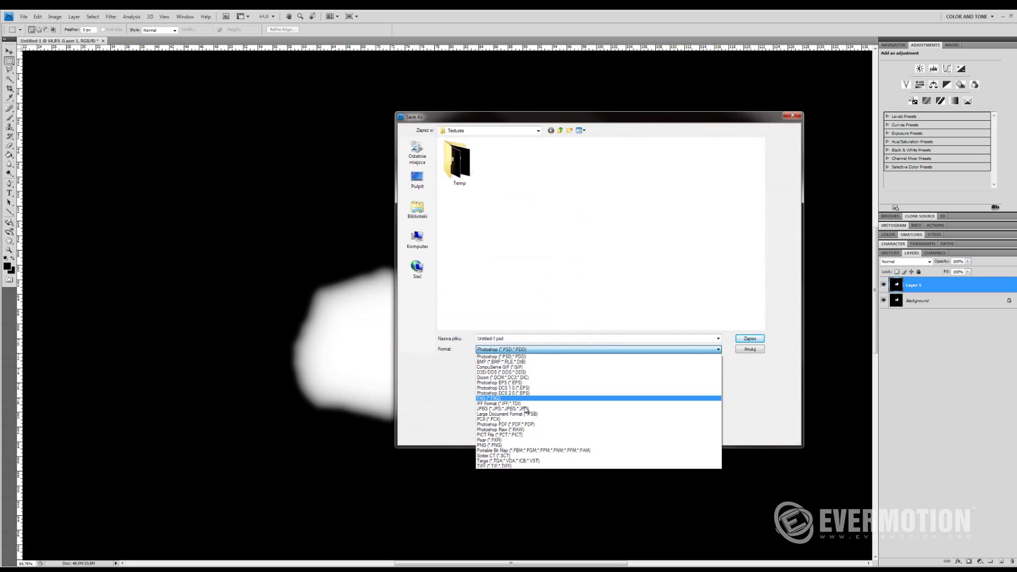
click(530, 410)
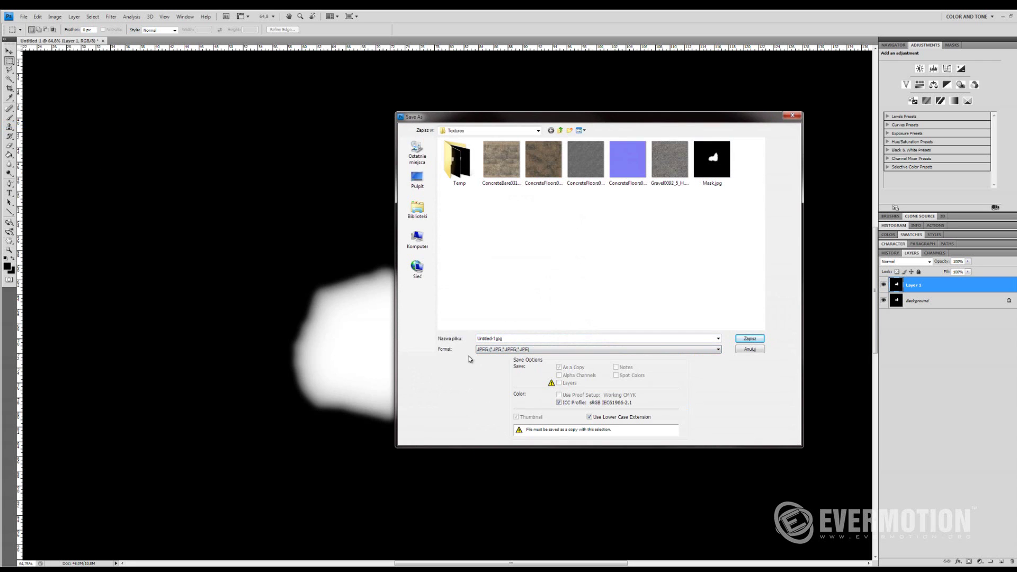
click(513, 340)
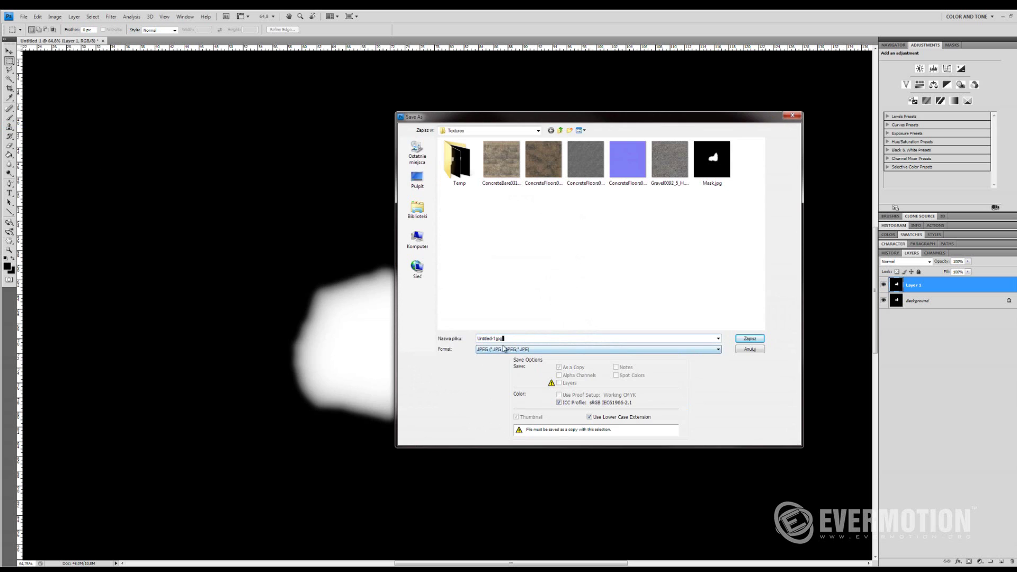
double_click(471, 340)
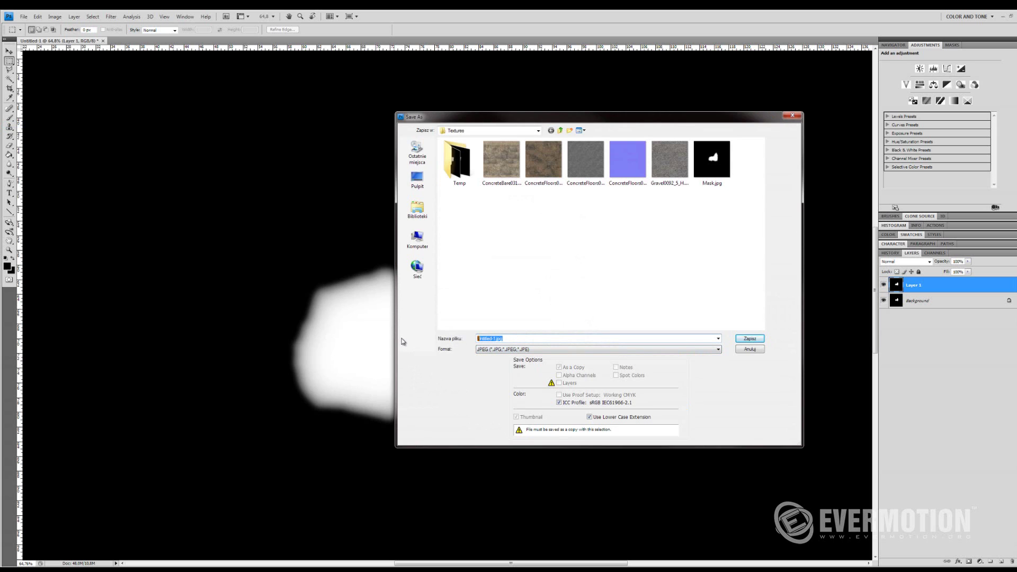
text(Mask_for _color)
key(Return)
key(space)
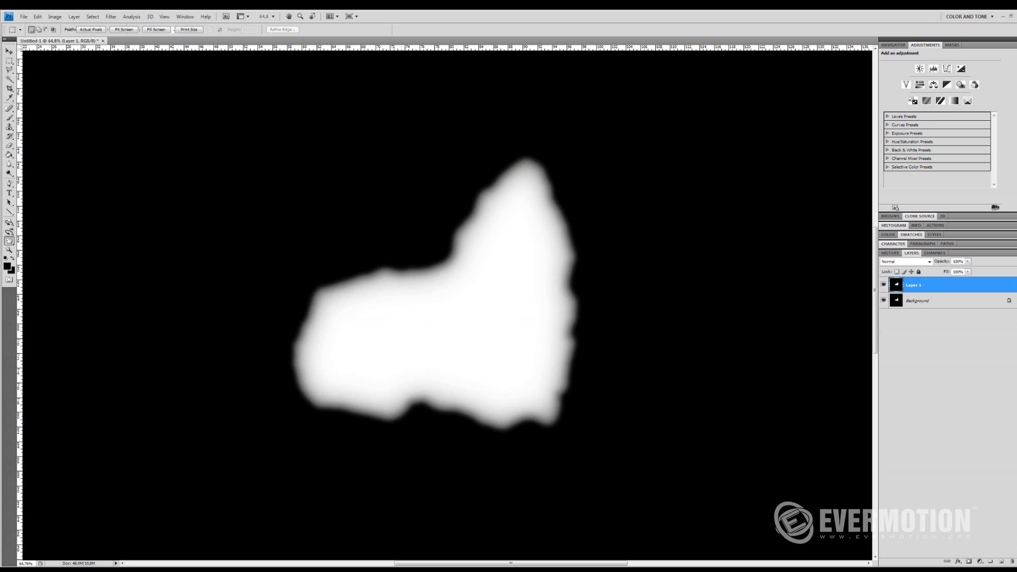
key(Return)
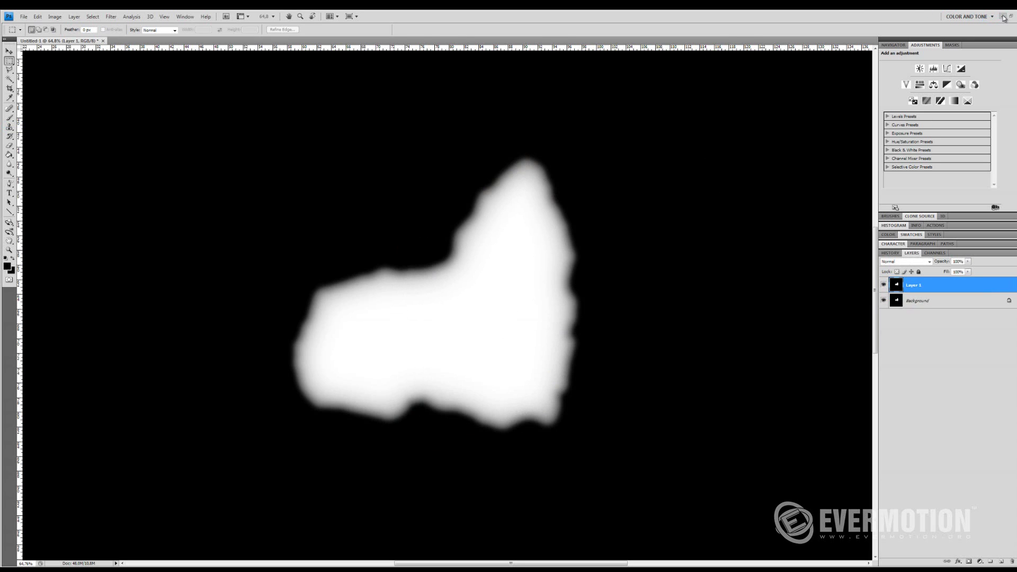
click(1003, 17)
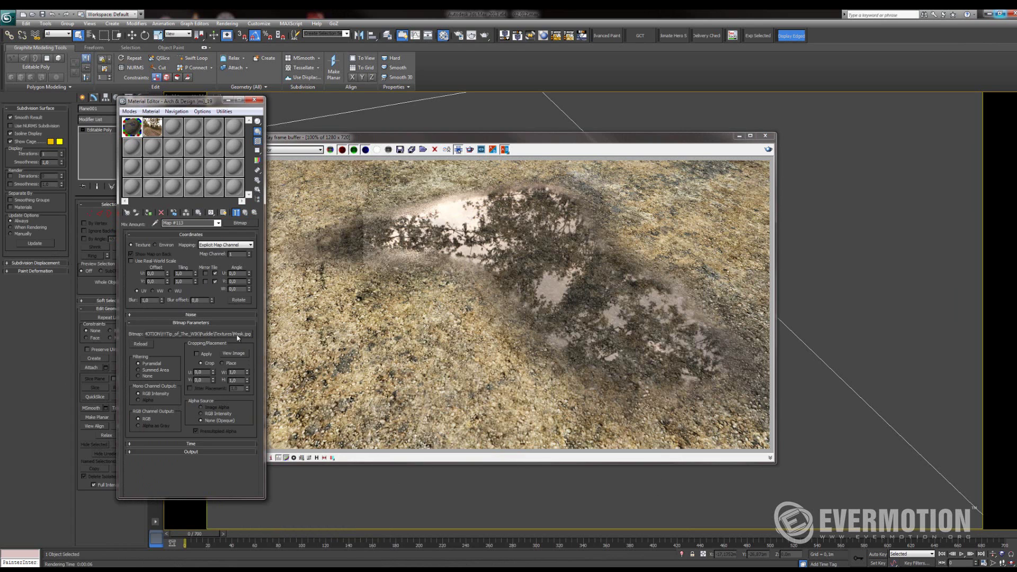
Load Mask_for_color.jpg into the mask bitmap, then region-render the puddle's left part and inspect its edge.
click(237, 335)
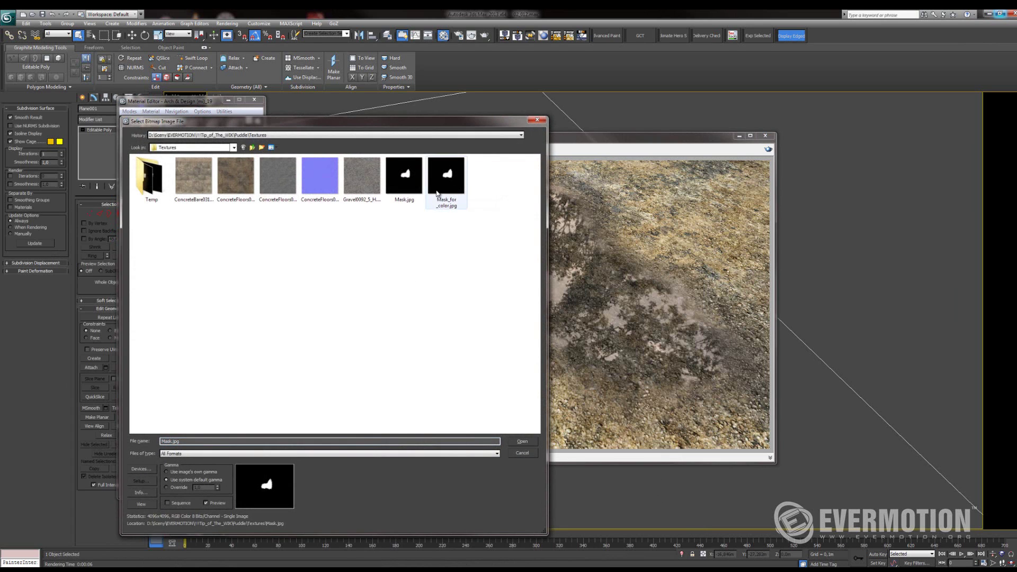
double_click(445, 178)
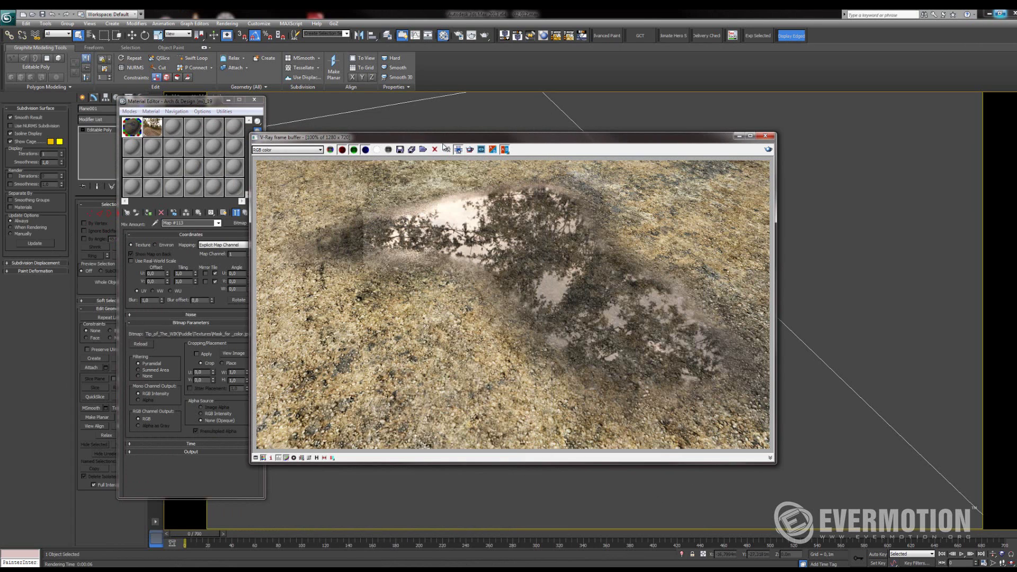
click(470, 151)
mouse_move(444, 314)
mouse_down()
mouse_move(374, 226)
mouse_move(359, 181)
mouse_up()
click(768, 149)
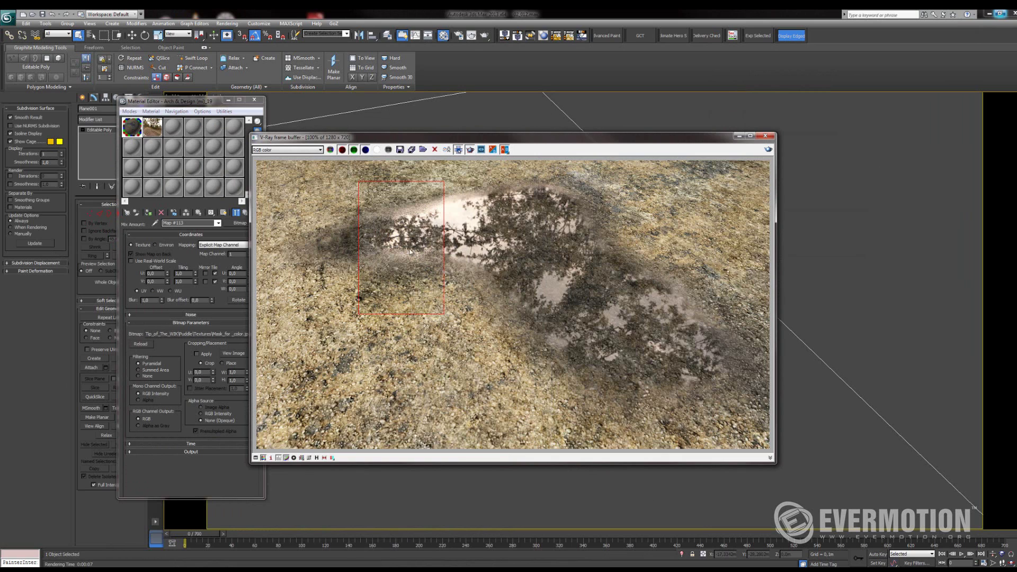
scroll(425, 245, up, 1)
middle_drag(425, 249, 471, 306)
scroll(470, 302, down, 1)
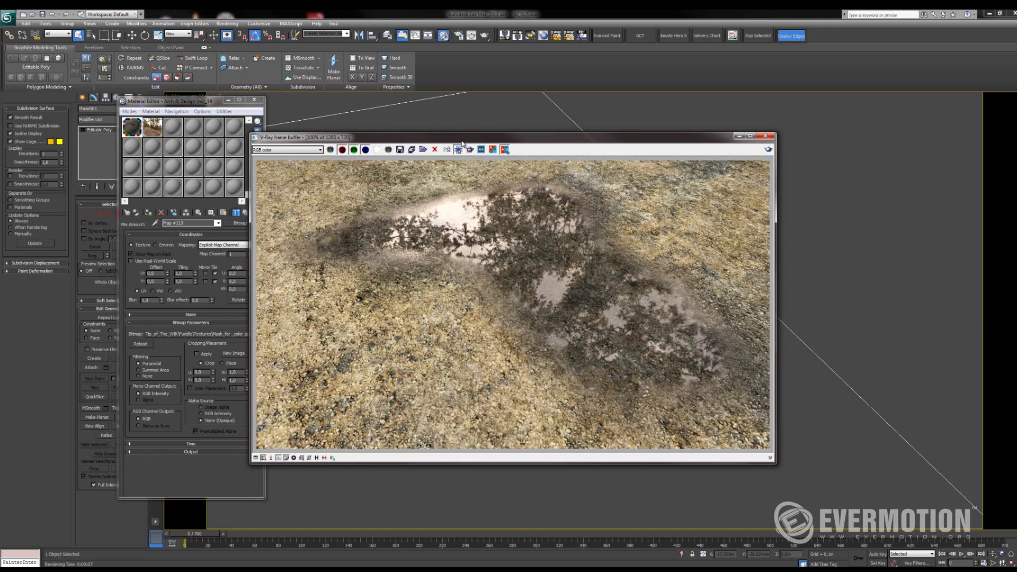
click(768, 149)
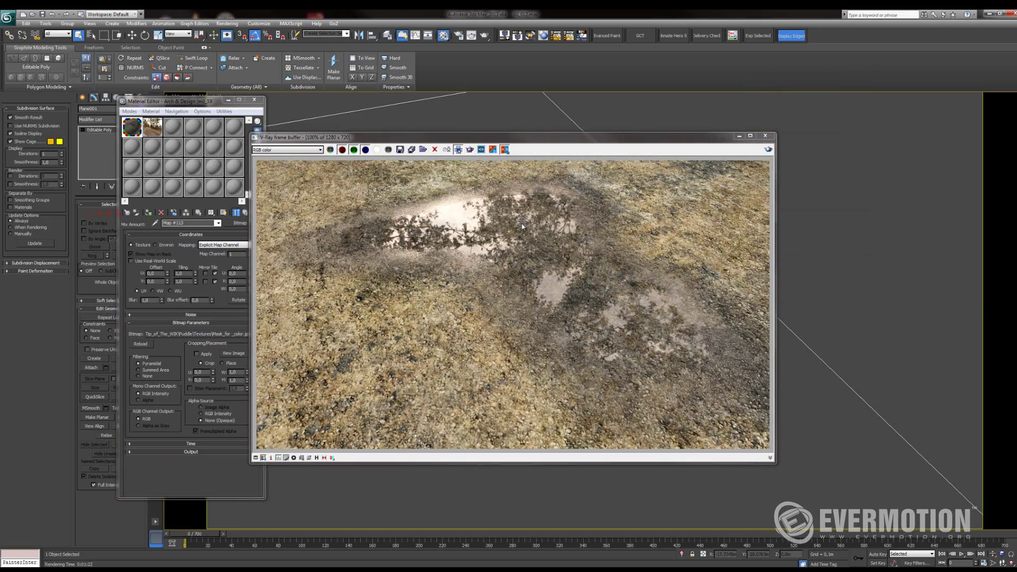
click(521, 226)
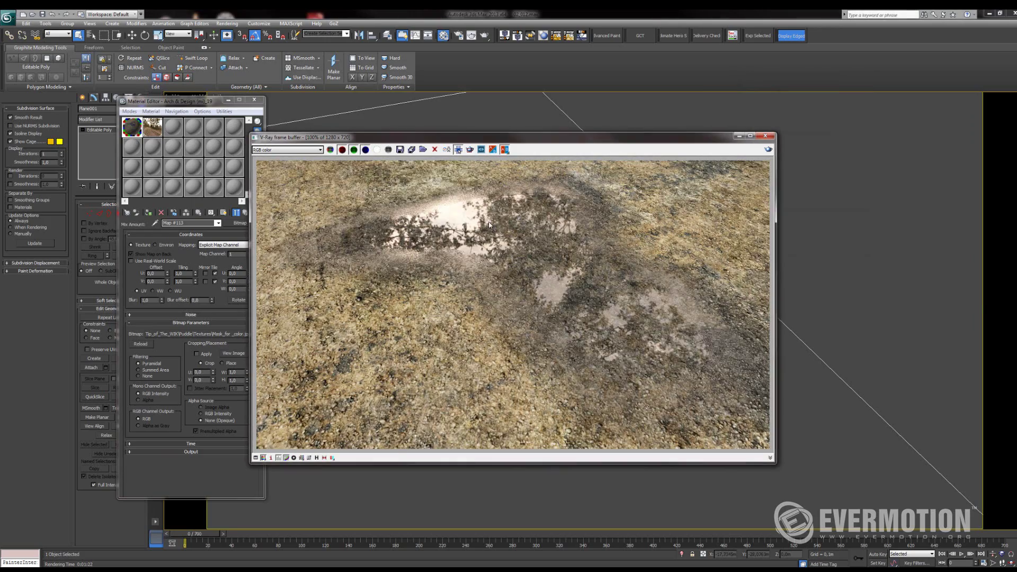
scroll(484, 219, up, 1)
middle_drag(489, 214, 455, 263)
scroll(455, 263, down, 3)
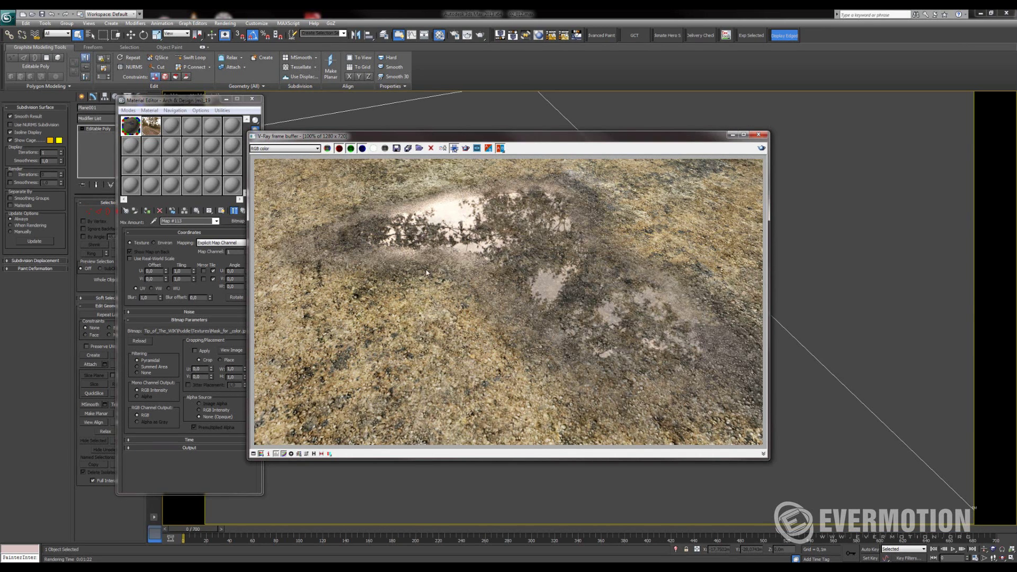
Go up to the ground's Arch & Design material and load it as nodes in a maximized Slate Material Editor.
drag(169, 100, 277, 107)
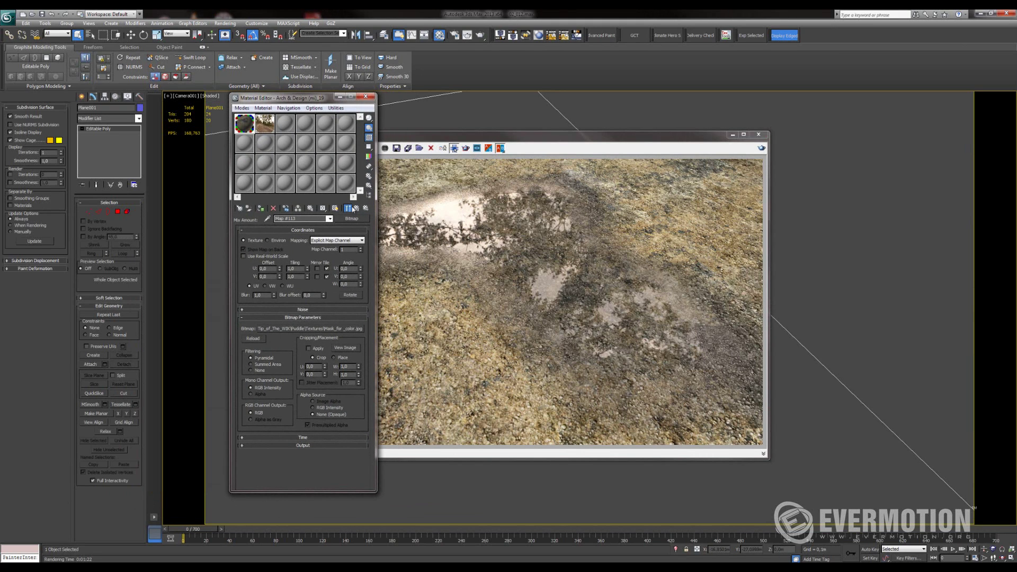
click(354, 208)
click(356, 209)
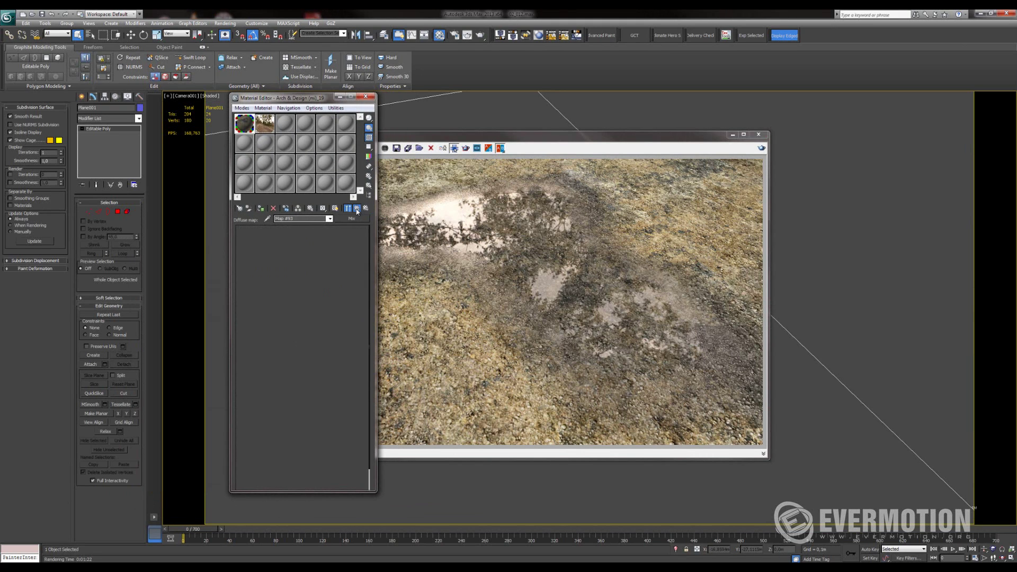
click(241, 108)
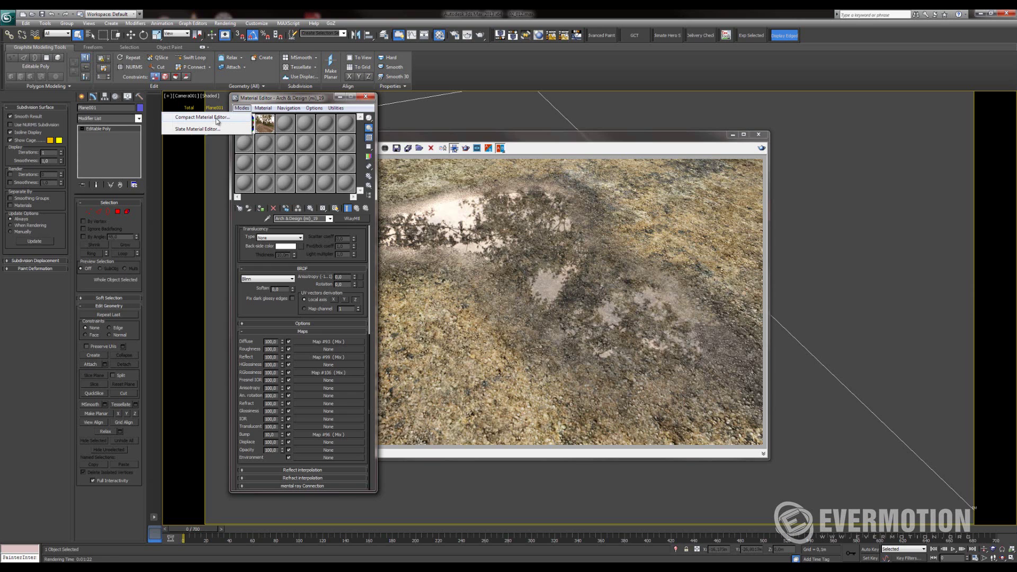
click(217, 118)
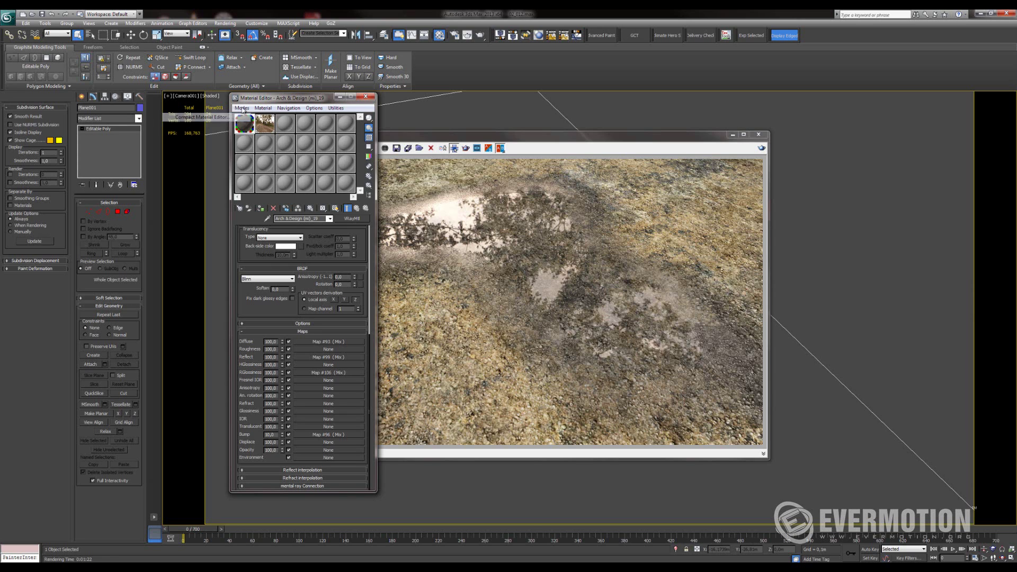
click(239, 109)
click(214, 128)
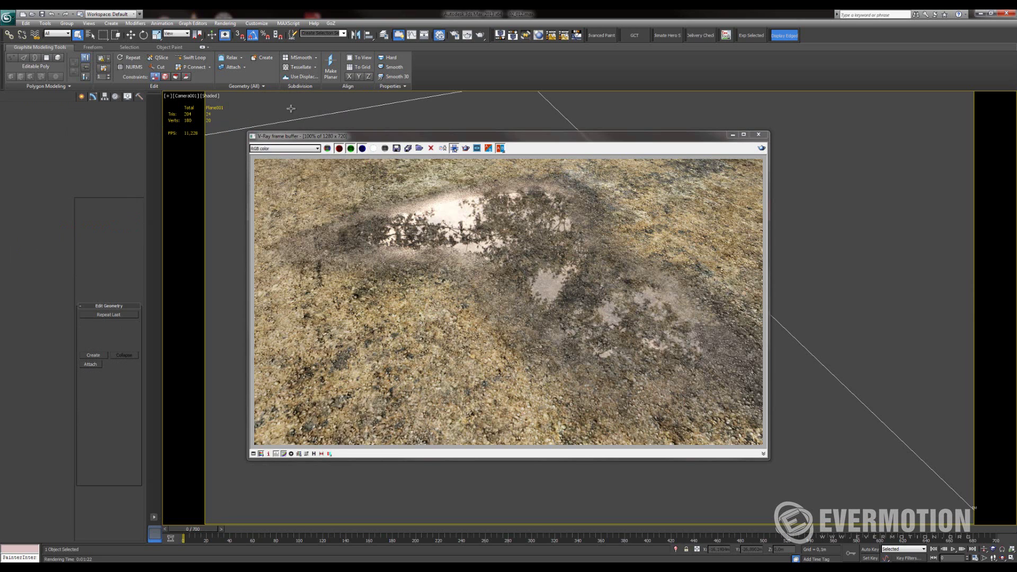
key(m)
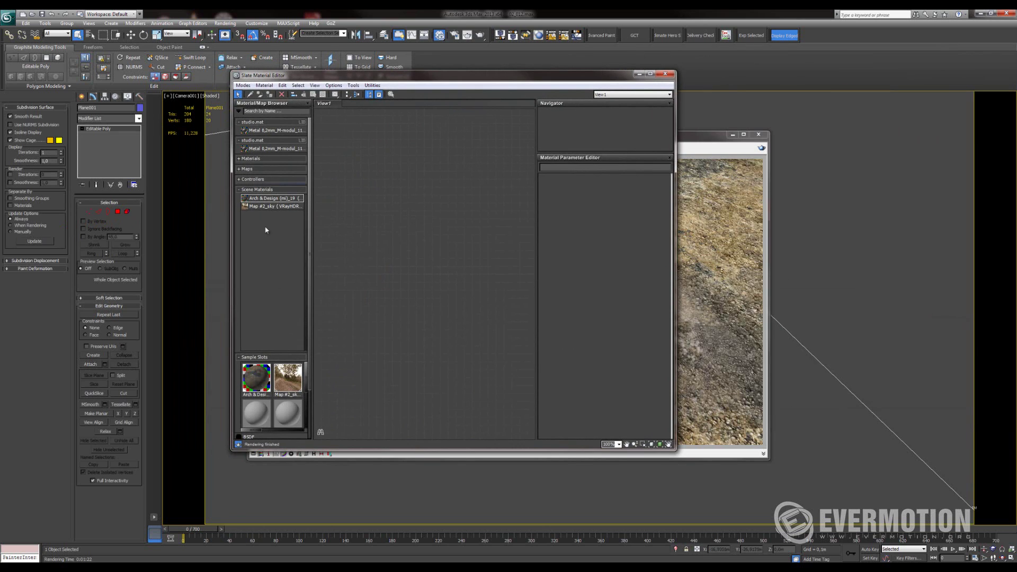
double_click(268, 200)
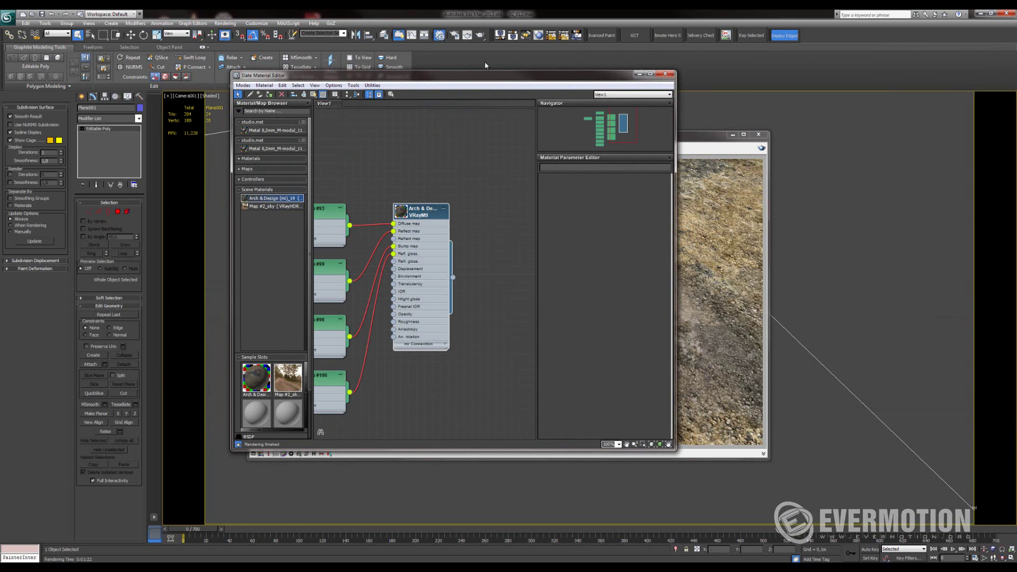
double_click(482, 76)
Align the Map #93 Mix and Bitmap nodes and the Map #114 Color Correction and Bitmap nodes.
middle_drag(326, 218, 696, 263)
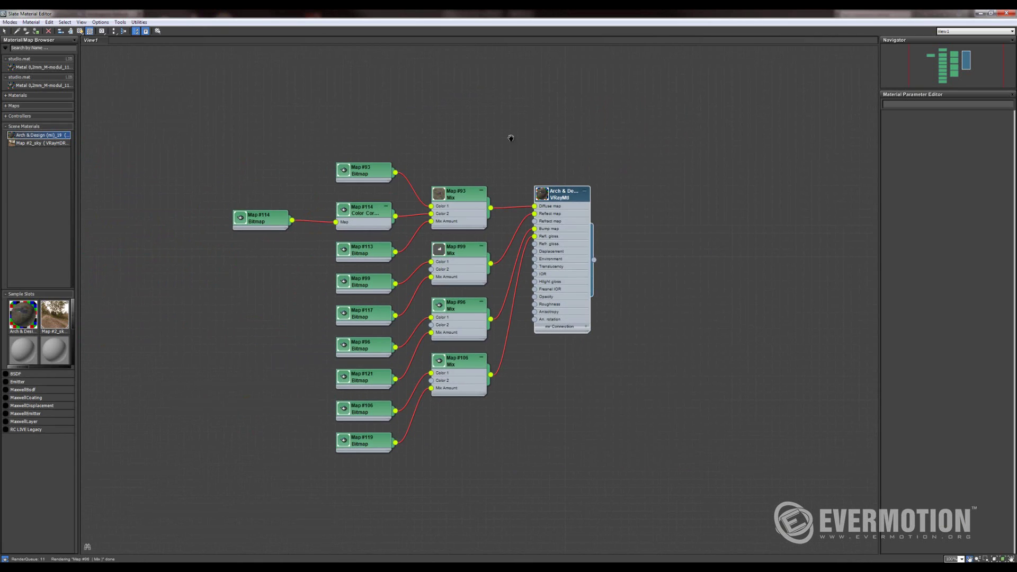
middle_drag(509, 133, 507, 159)
scroll(489, 161, up, 5)
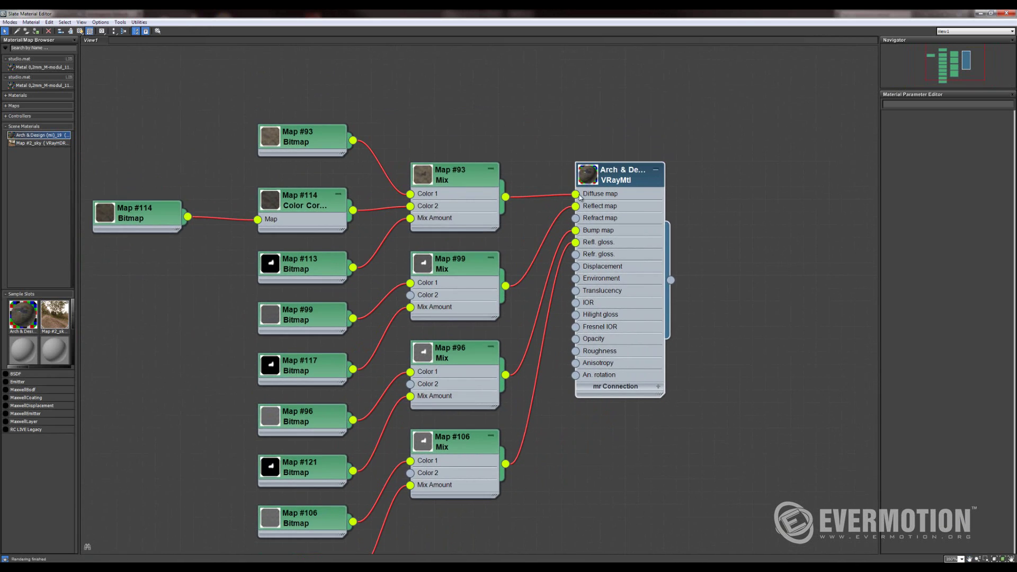
click(467, 178)
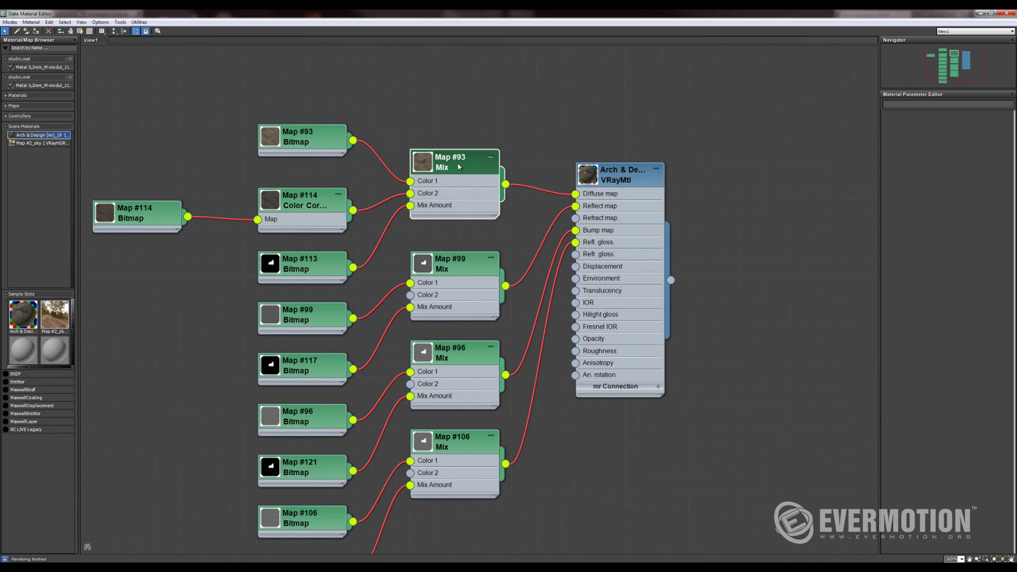
drag(461, 178, 457, 168)
drag(305, 143, 290, 142)
double_click(257, 140)
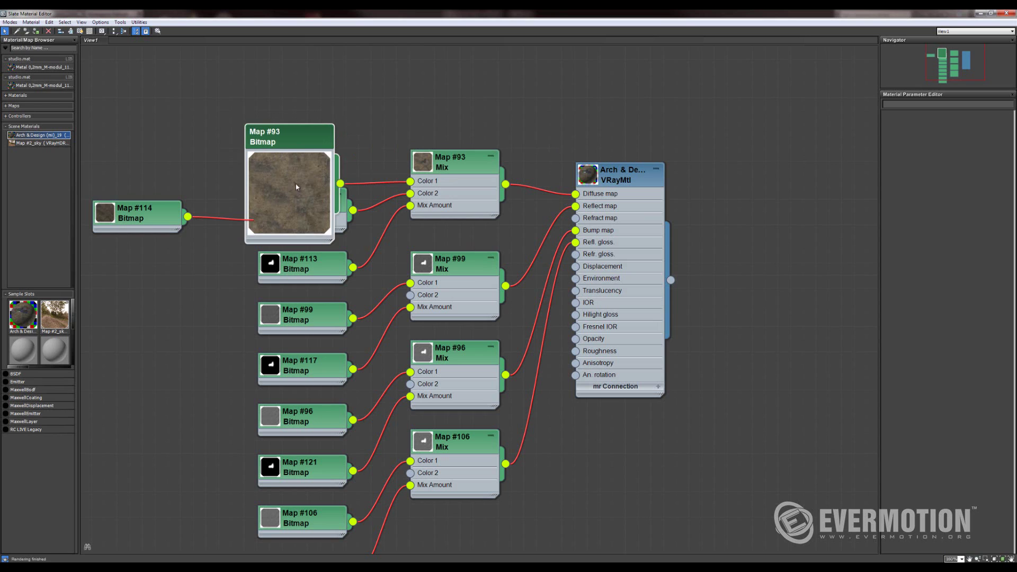
double_click(284, 139)
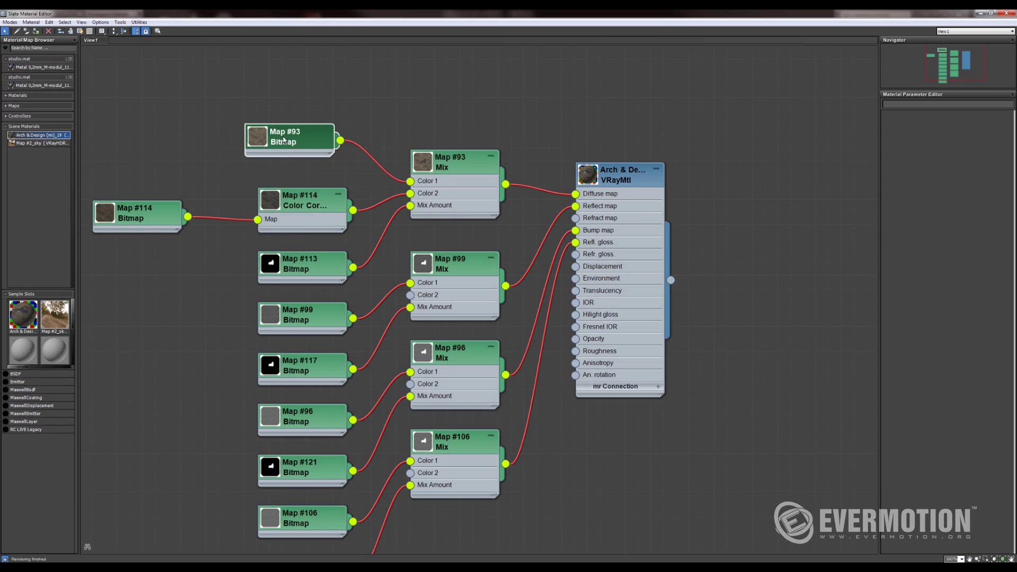
double_click(273, 203)
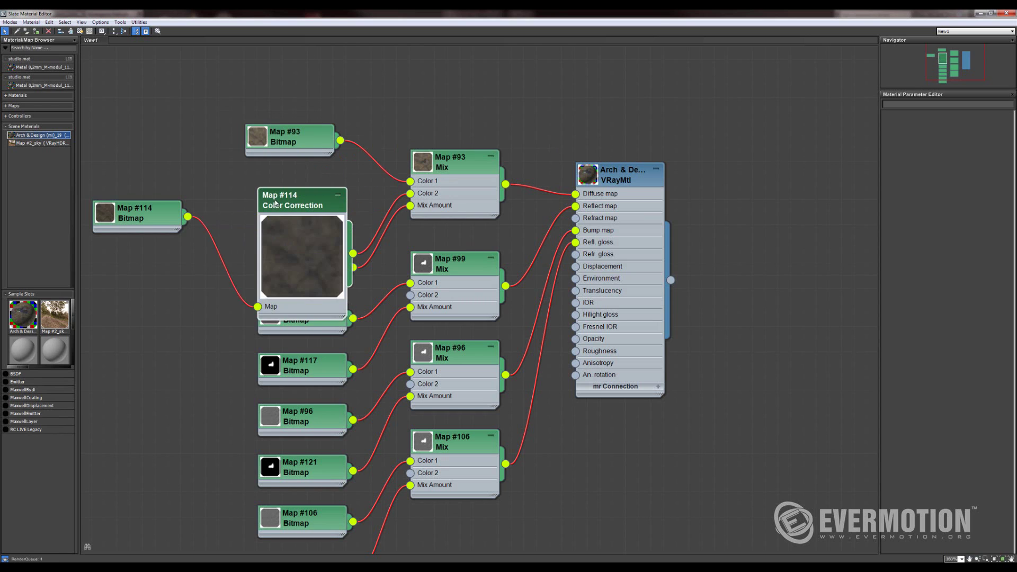
drag(292, 197, 278, 185)
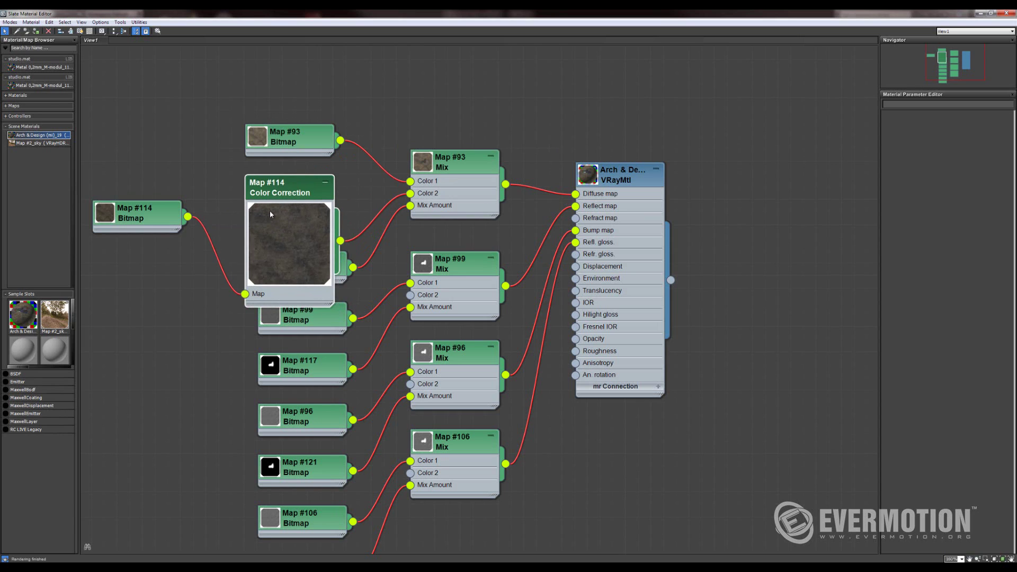
double_click(270, 214)
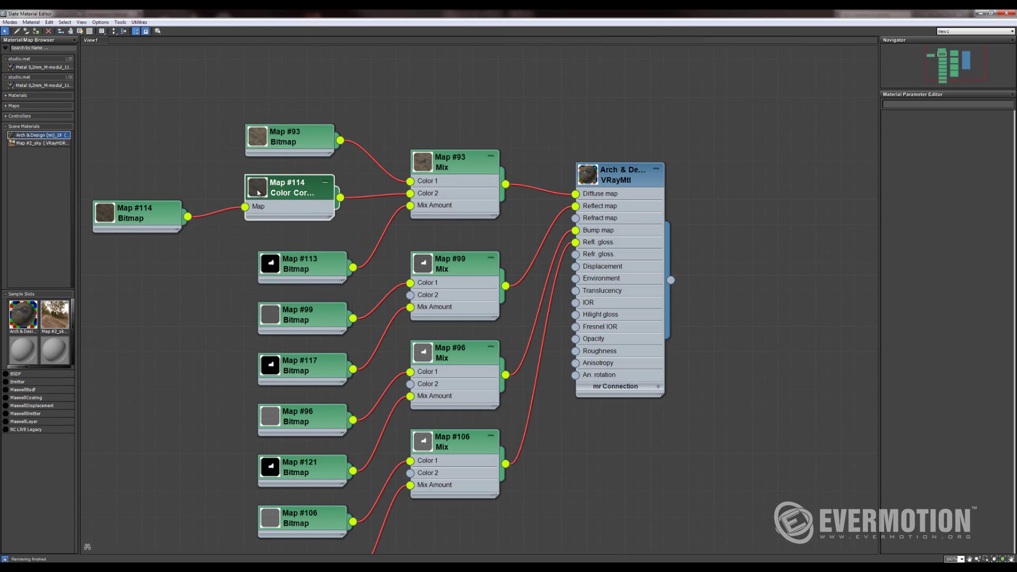
drag(138, 219, 146, 207)
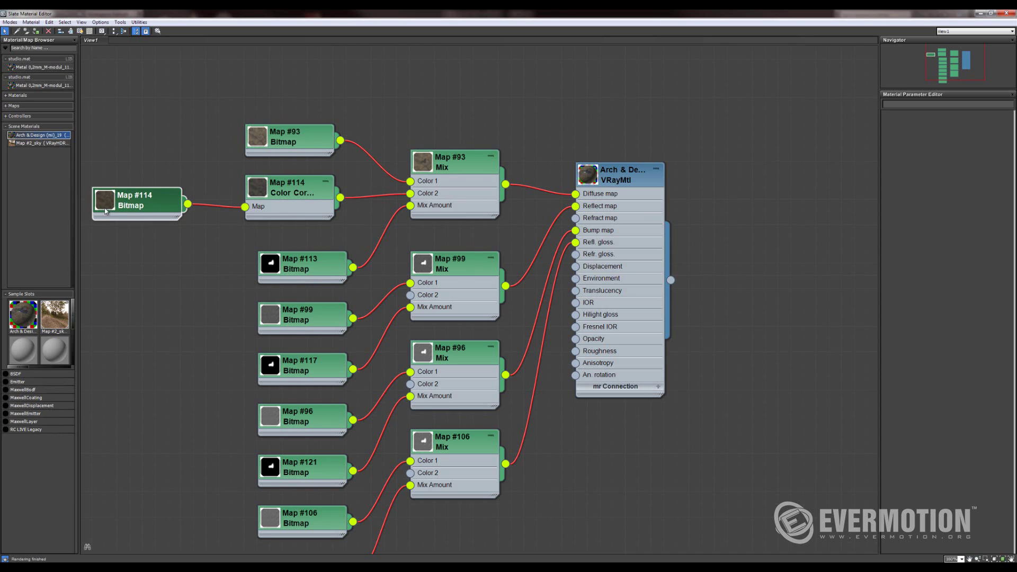
Check the Map #99 Mix and Map #119 Bitmap nodes and recenter the network.
click(549, 267)
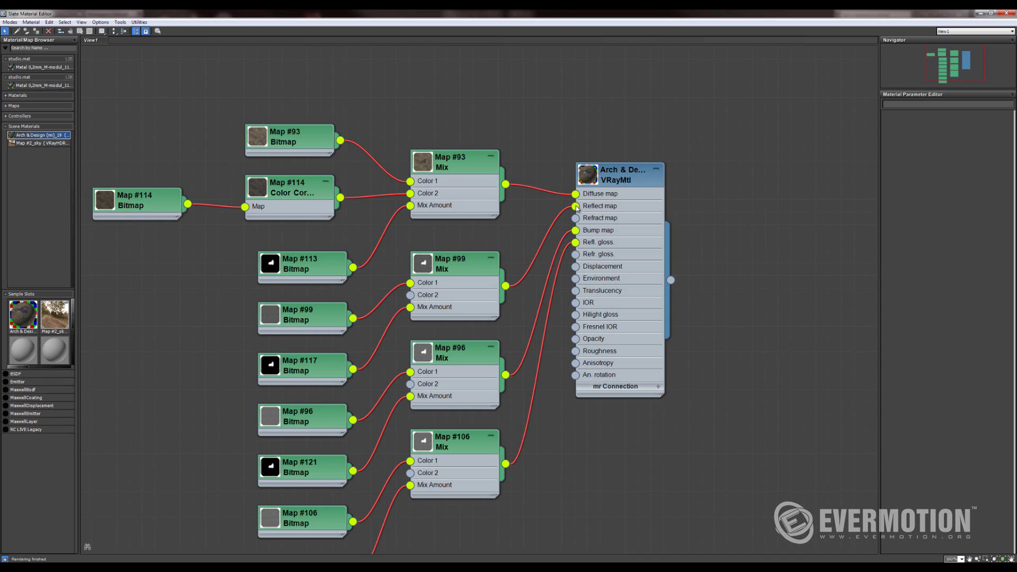
click(464, 262)
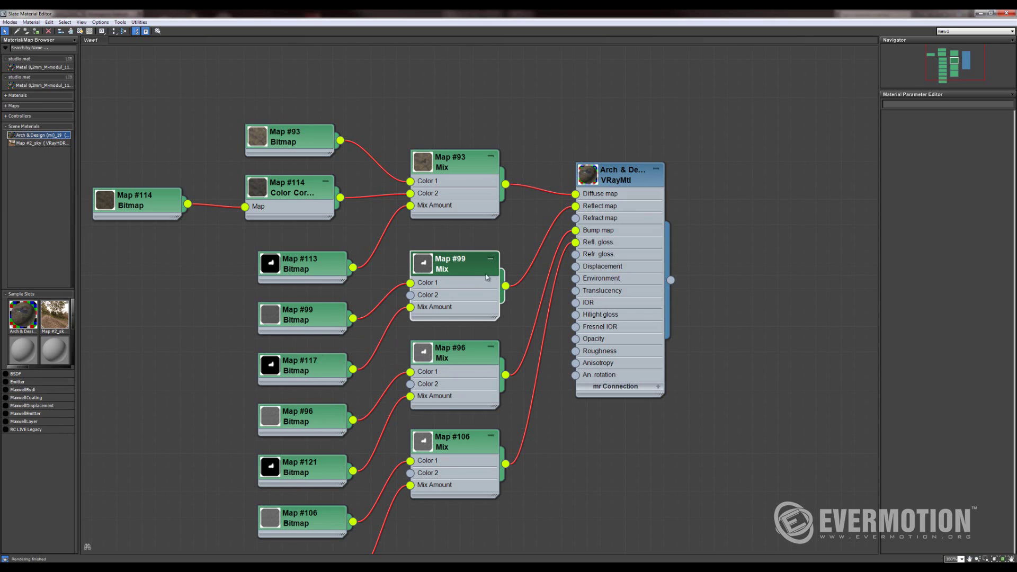
click(340, 338)
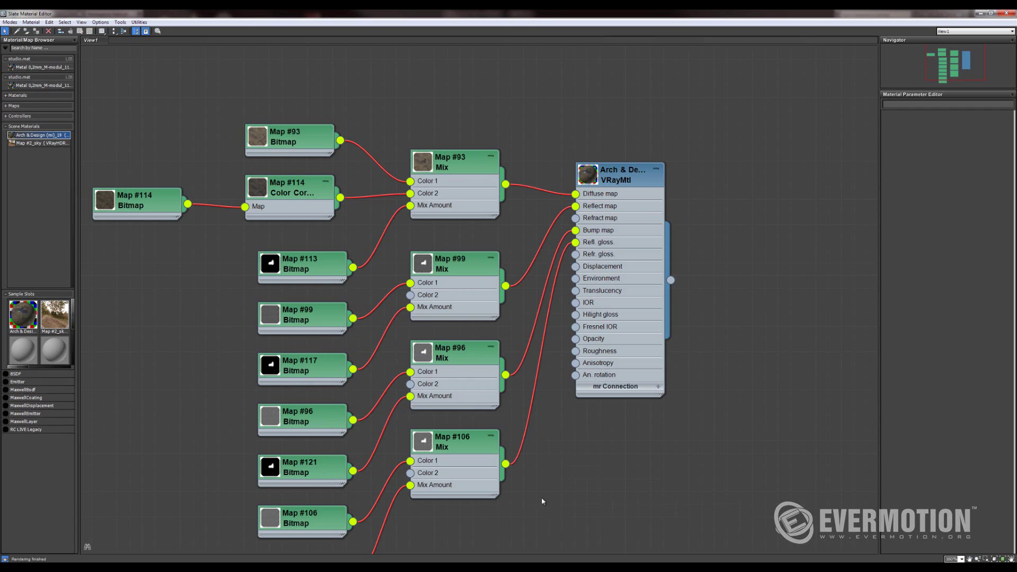
middle_drag(529, 449, 537, 319)
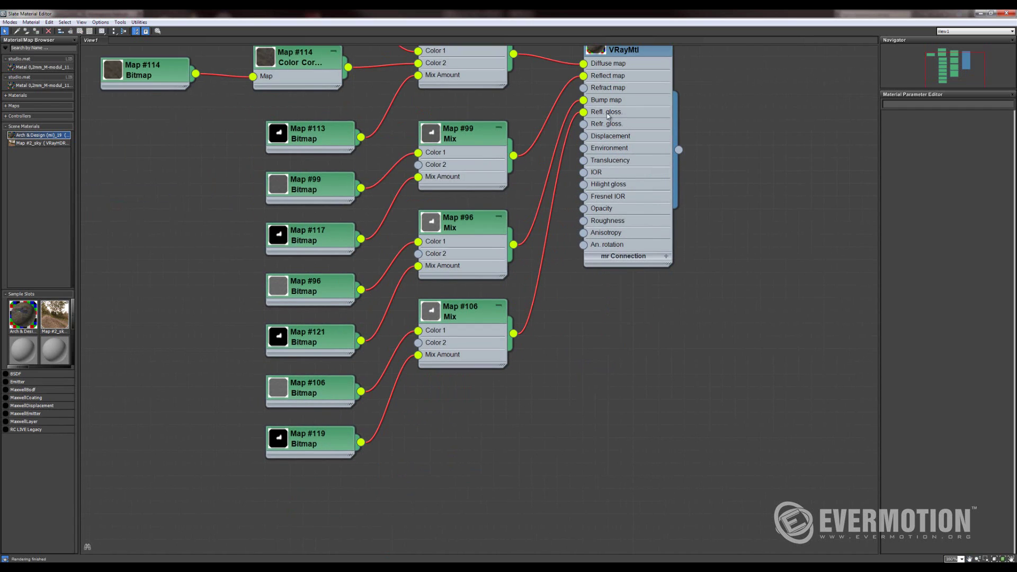
middle_drag(596, 351, 591, 426)
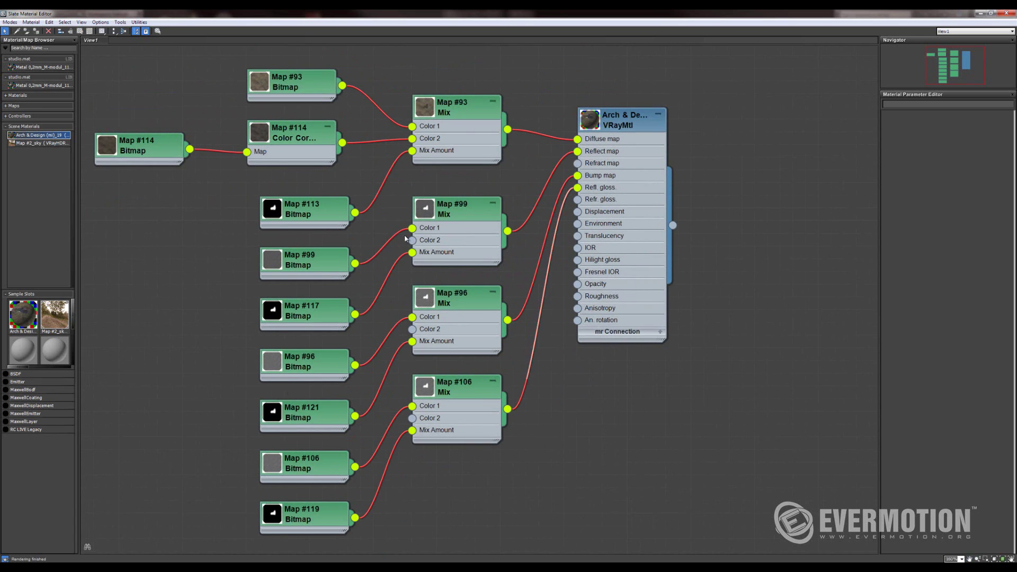
middle_drag(232, 283, 254, 269)
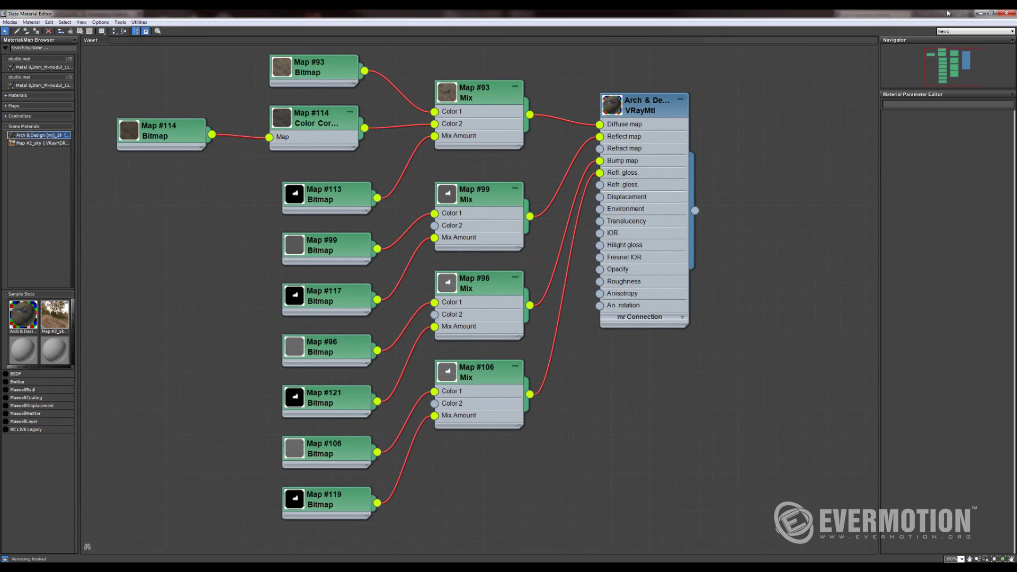
Restore and close the Slate editor, then zoom into the V-Ray frame buffer to inspect the puddle.
click(991, 13)
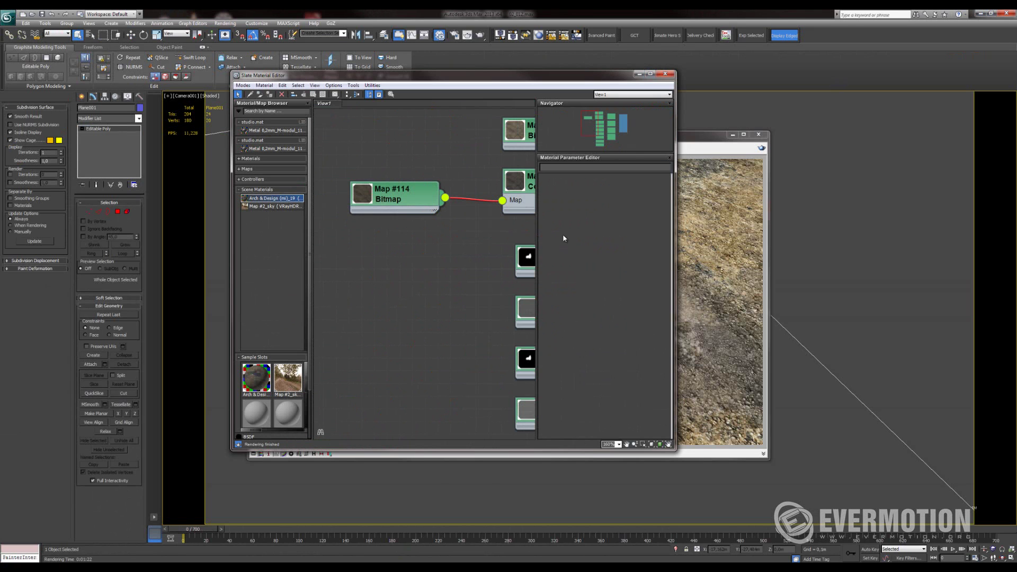
click(665, 74)
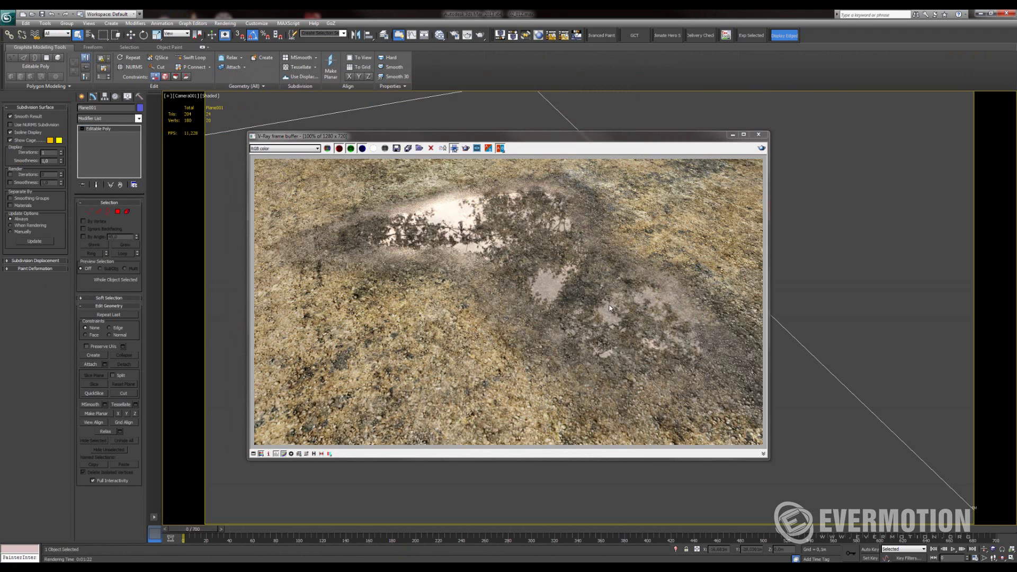
scroll(408, 215, up, 1)
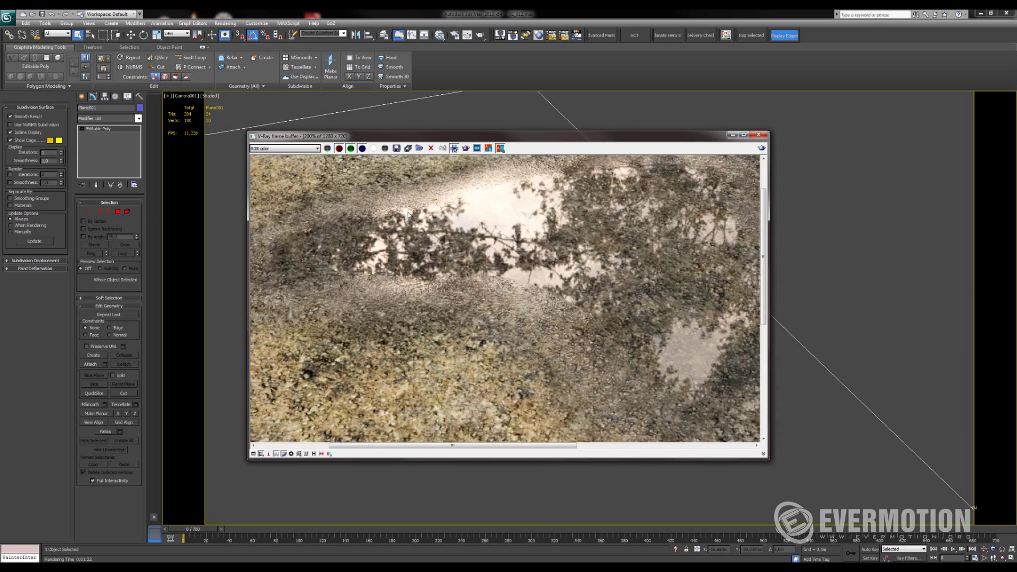
middle_drag(408, 215, 532, 257)
scroll(514, 253, down, 1)
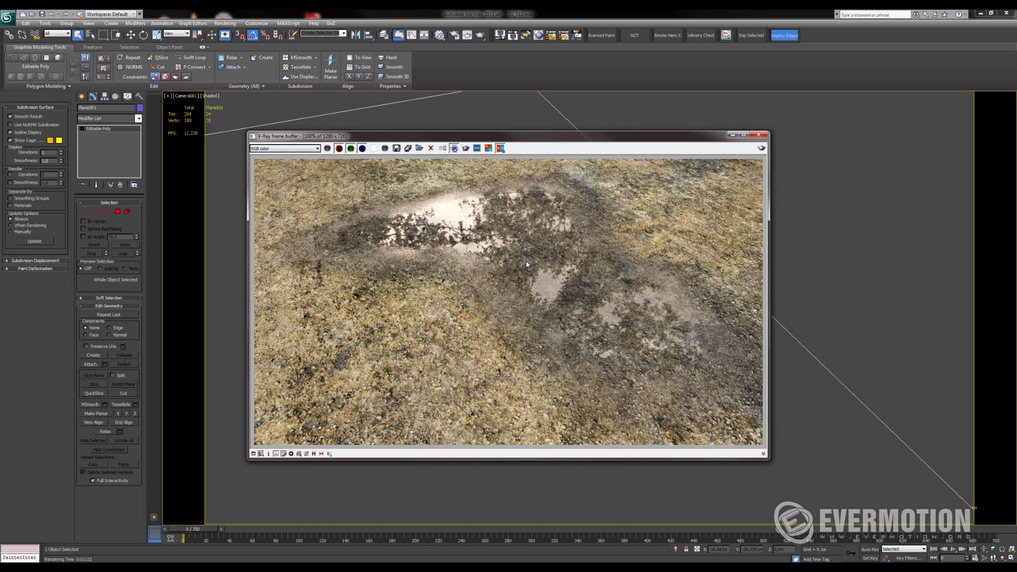